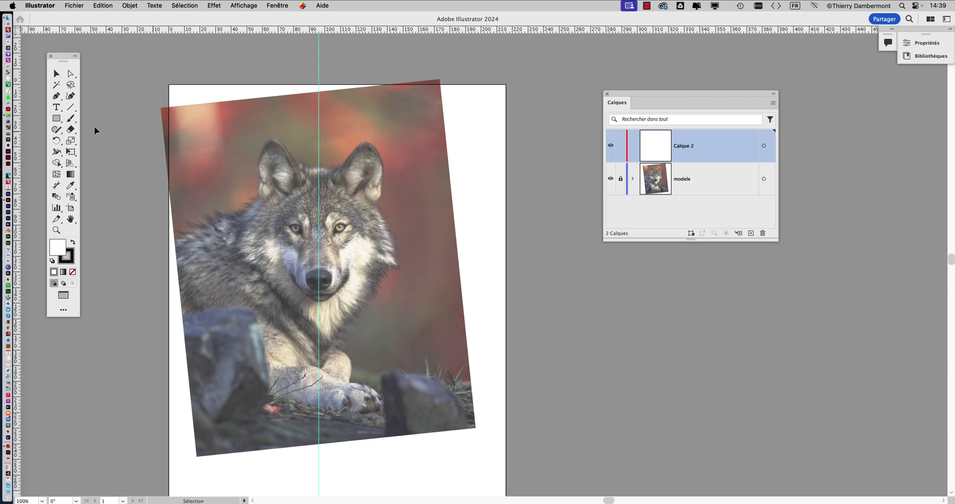
Draw a white, black-outlined square about 7.8 mm wide on Calque 2, just above the wolf's ear left of the guide.
left_click_drag(61, 61, 143, 83)
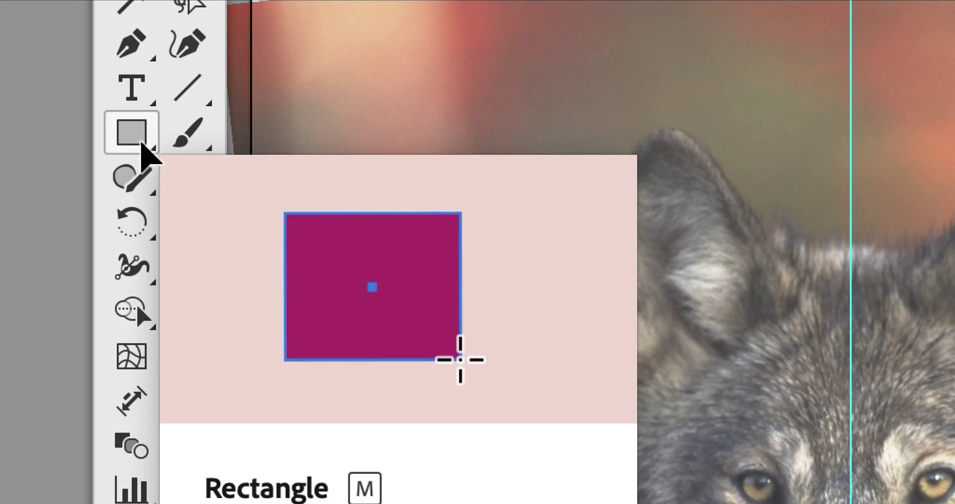
left_click(141, 143)
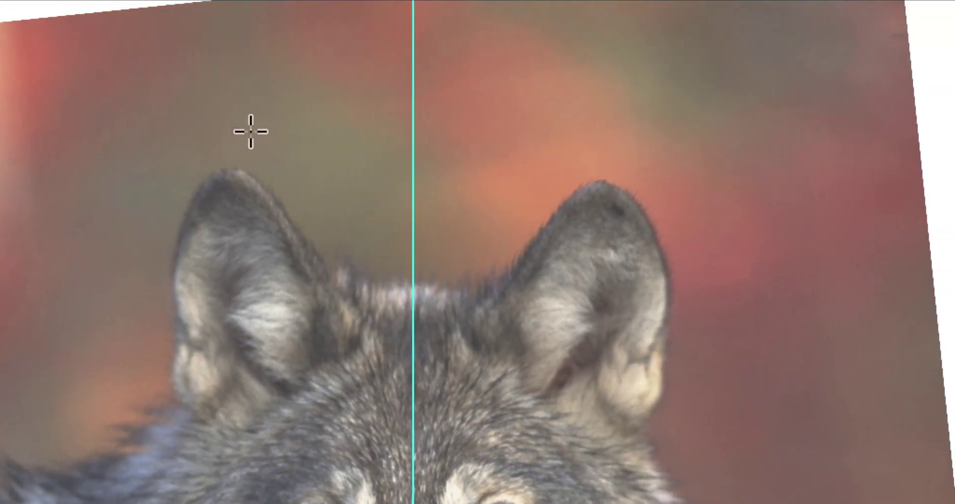
left_click_drag(548, 93, 596, 140)
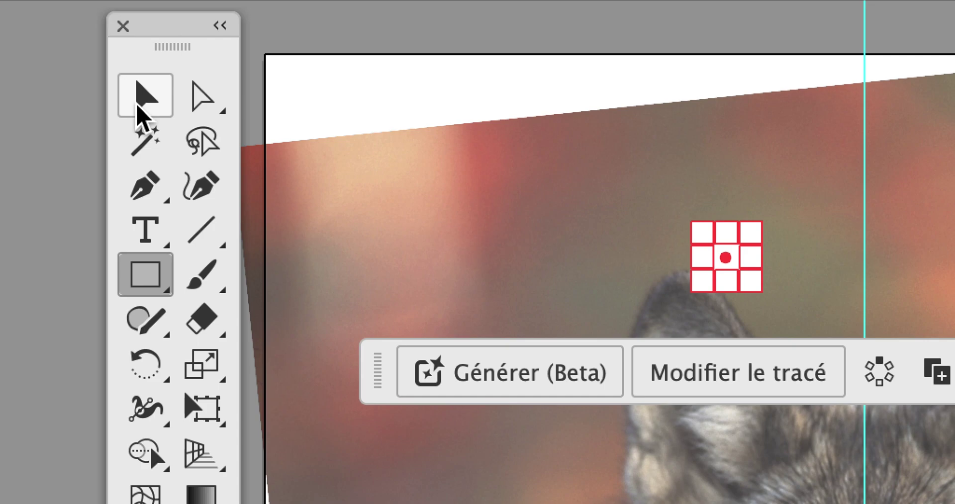
left_click(143, 96)
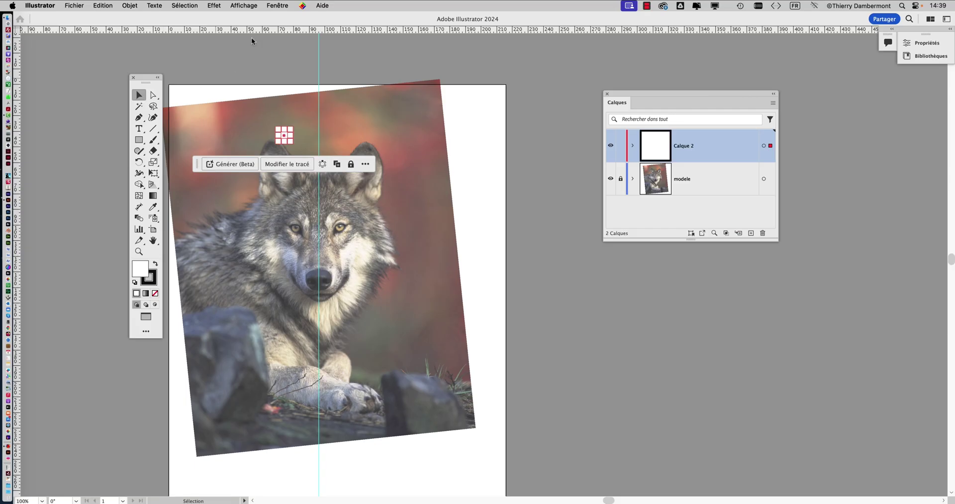
Hide the square's selection edges and show them again.
left_click(240, 5)
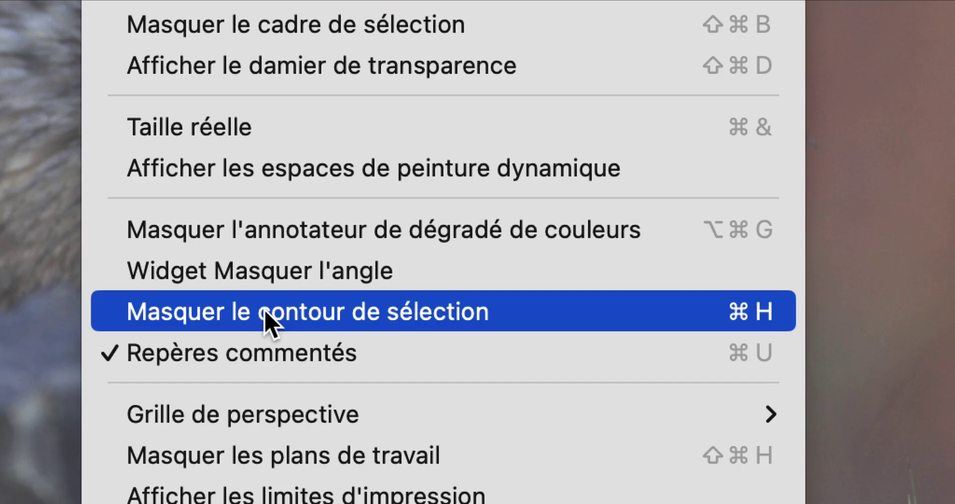
left_click(265, 313)
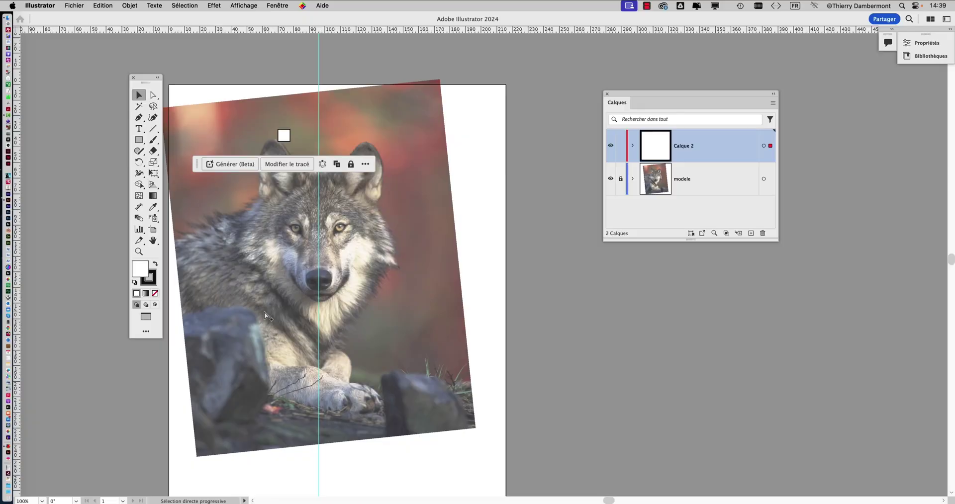
scroll(281, 142, "up", 3)
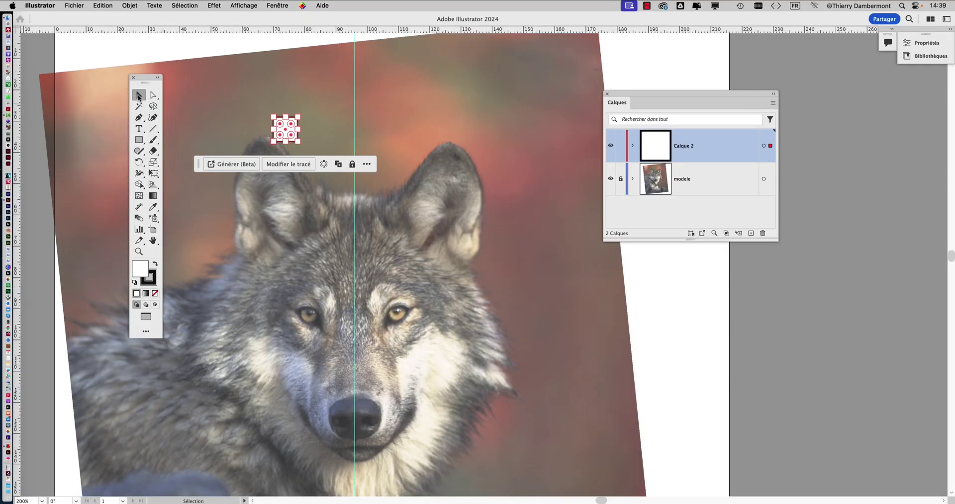
left_click(266, 105)
left_click(296, 128)
left_click(244, 5)
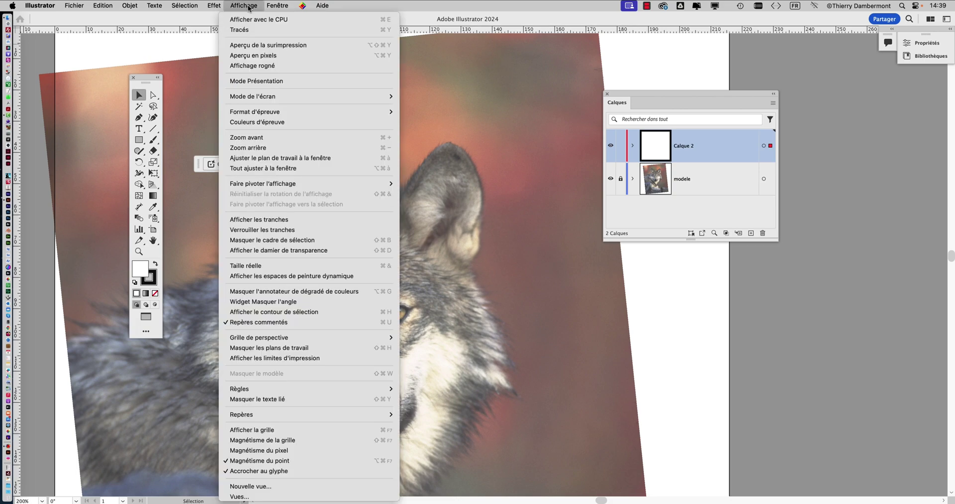
left_click(279, 301)
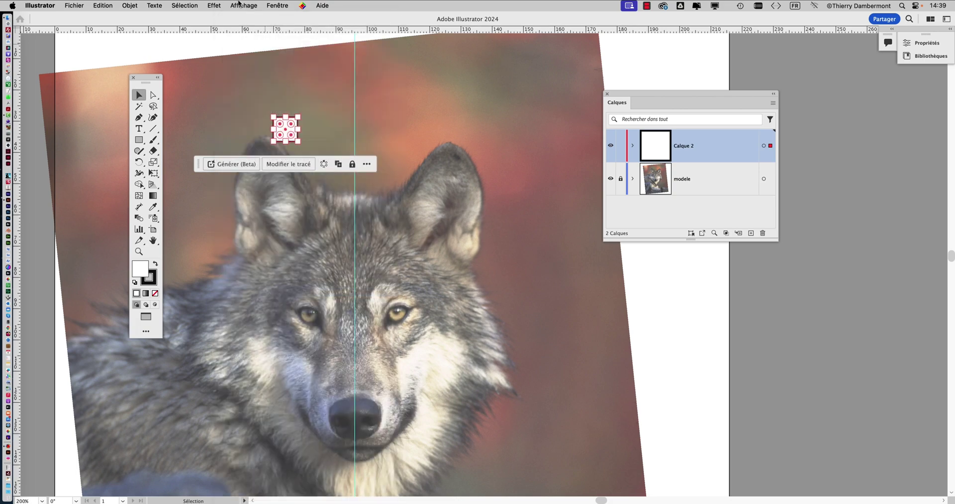
Hide the bounding box and move the square so that its right edge snaps to the vertical guide.
left_click(239, 5)
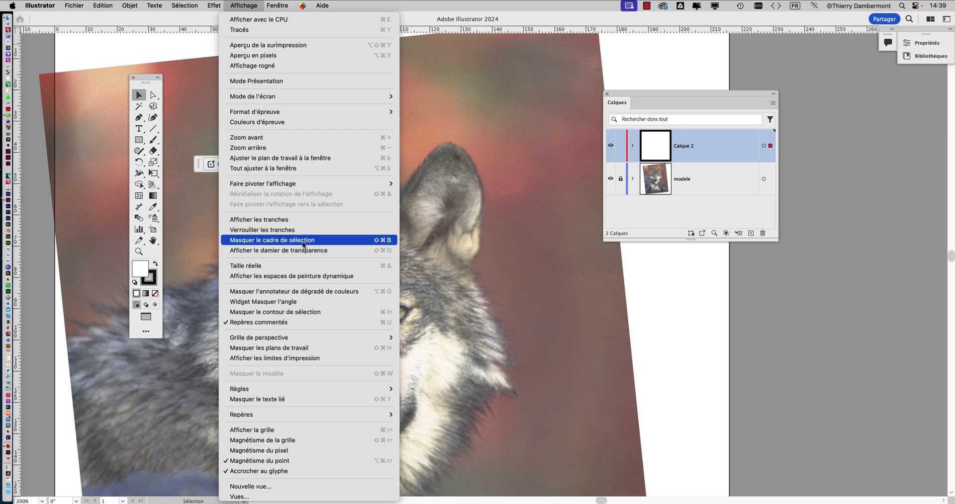
left_click(303, 240)
scroll(274, 127, "up", 4)
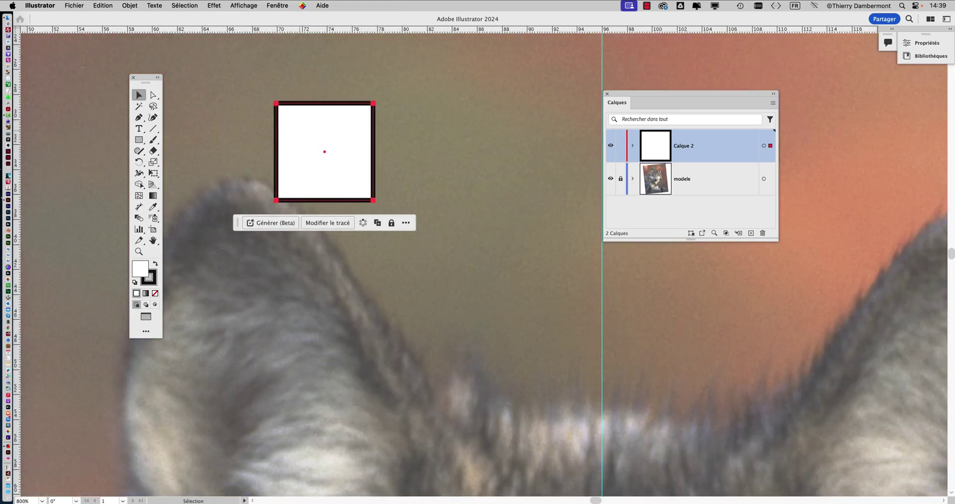
left_click_drag(293, 136, 483, 210)
scroll(348, 199, "right", 5)
scroll(348, 199, "down", 2)
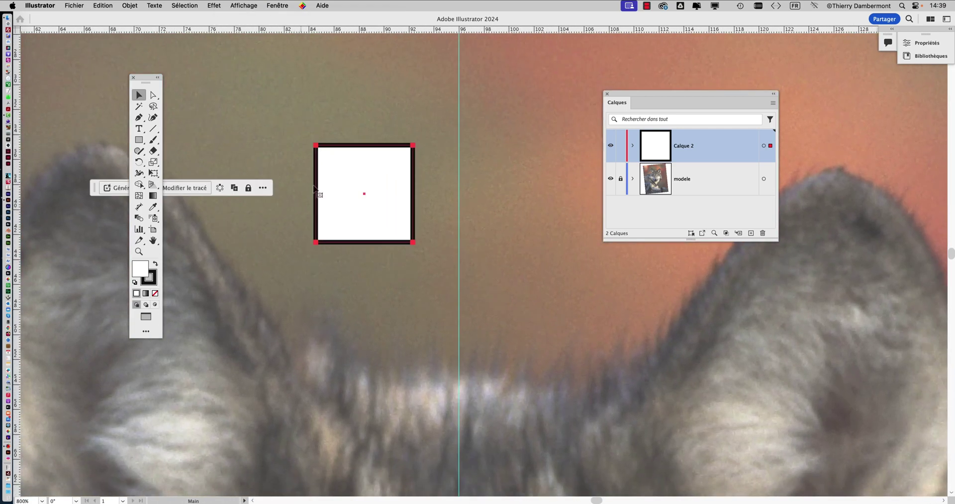
left_click_drag(351, 177, 395, 123)
scroll(373, 171, "down", 2)
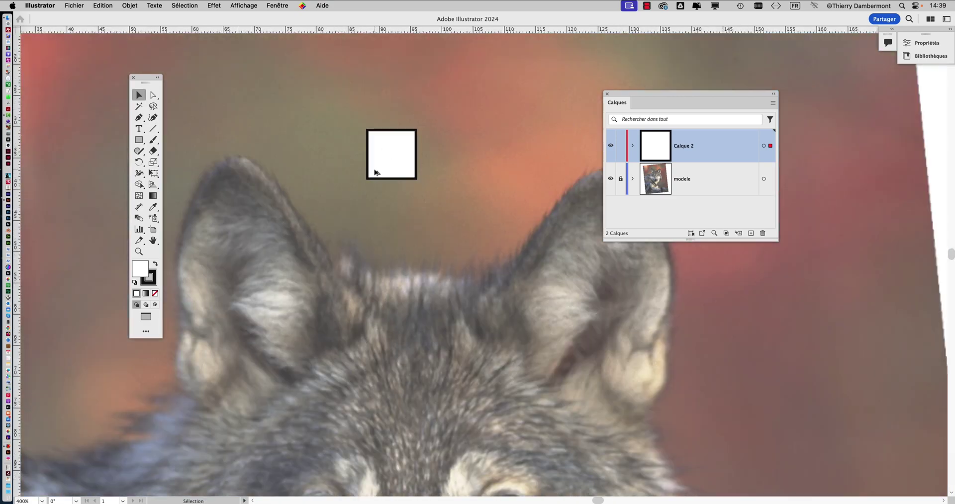
scroll(374, 173, "down", 1)
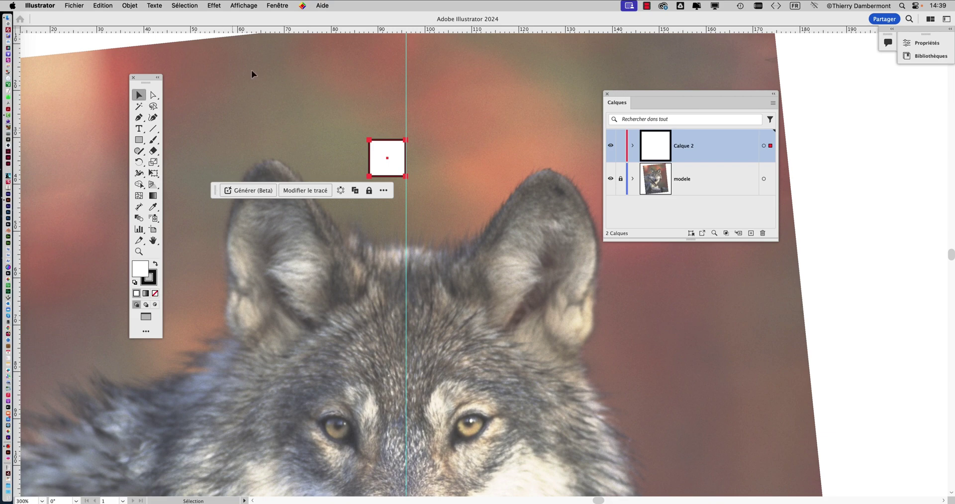
Create a mirror repeat from the square and delete the square inside its isolation mode.
left_click(276, 4)
left_click(294, 89)
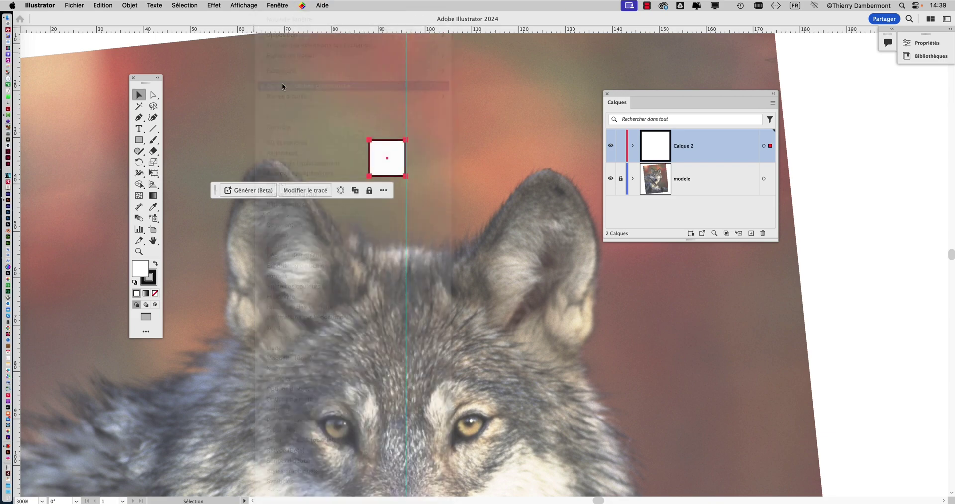
left_click(126, 6)
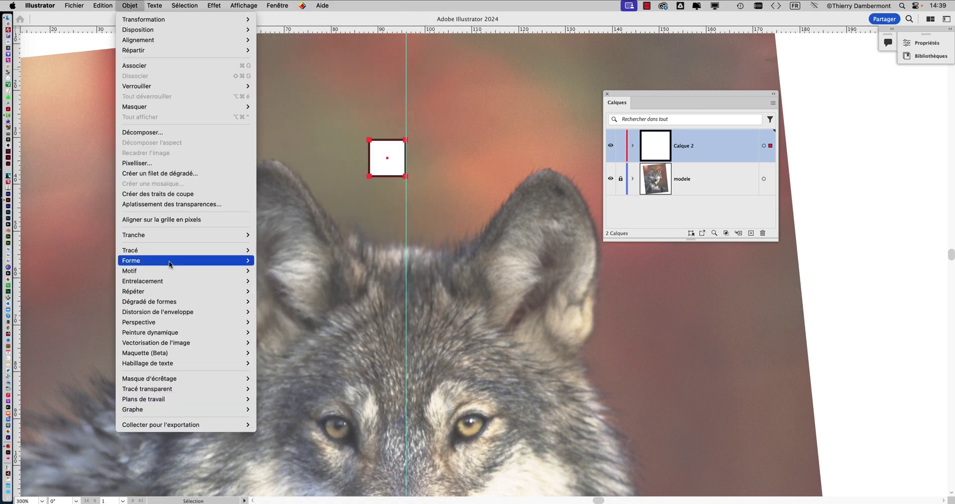
mouse_move(163, 294)
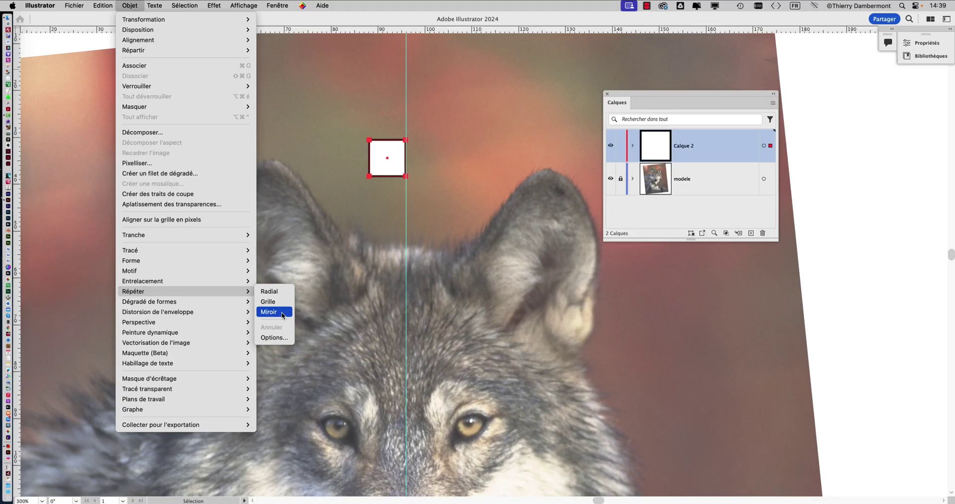
left_click(281, 312)
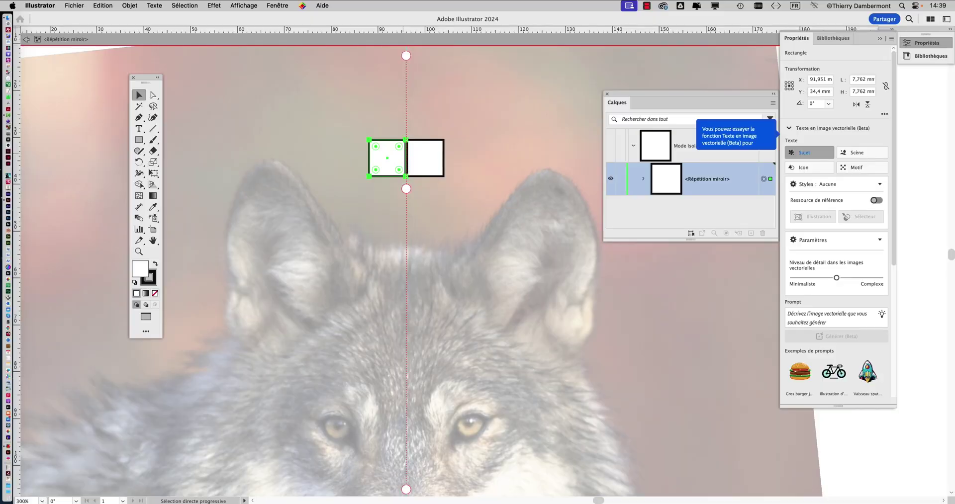
left_click_drag(401, 158, 309, 110)
key("Delete")
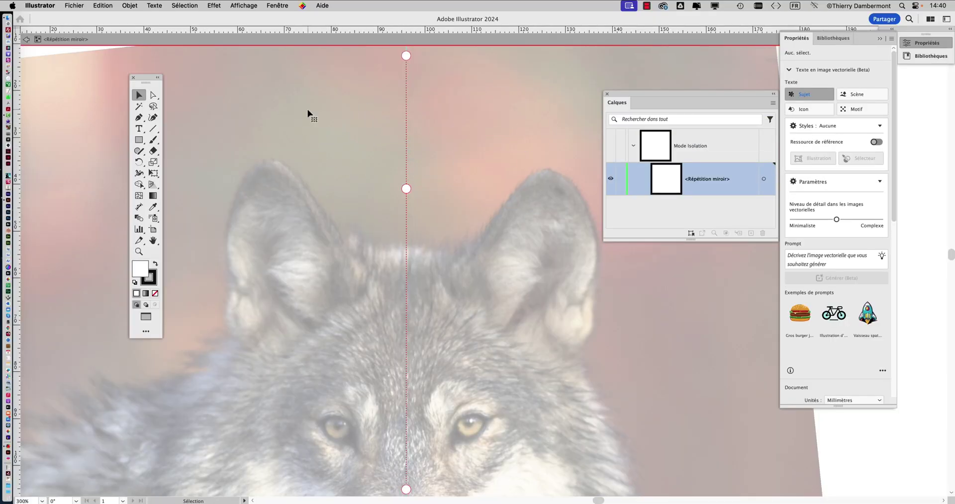
Choose the Pencil tool for tracing the eye left of the mirror axis, with no fill and a black stroke.
left_click_drag(347, 261, 358, 107)
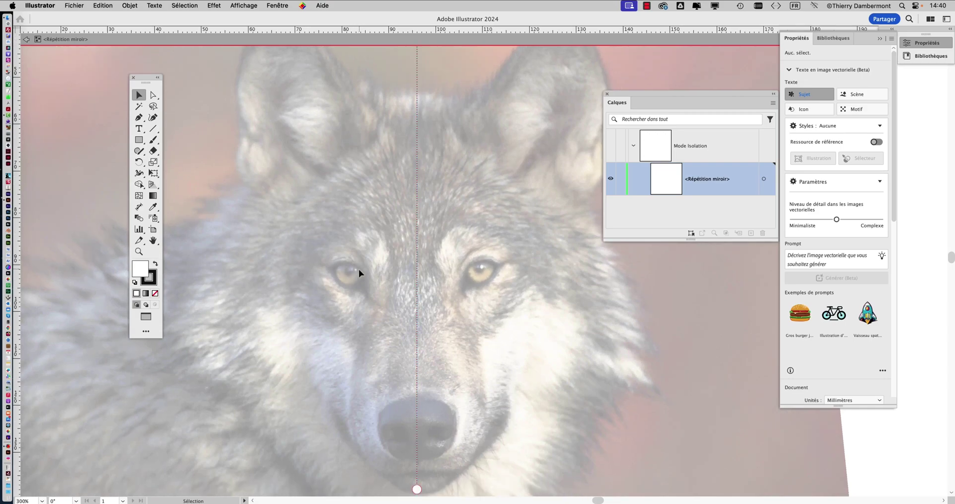
scroll(358, 270, "up", 2)
left_click_drag(332, 272, 271, 204)
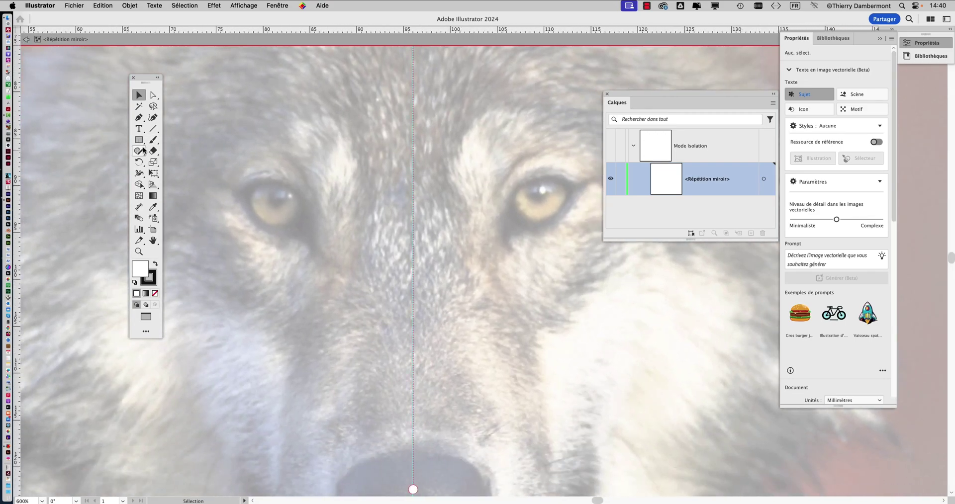
left_click(142, 153)
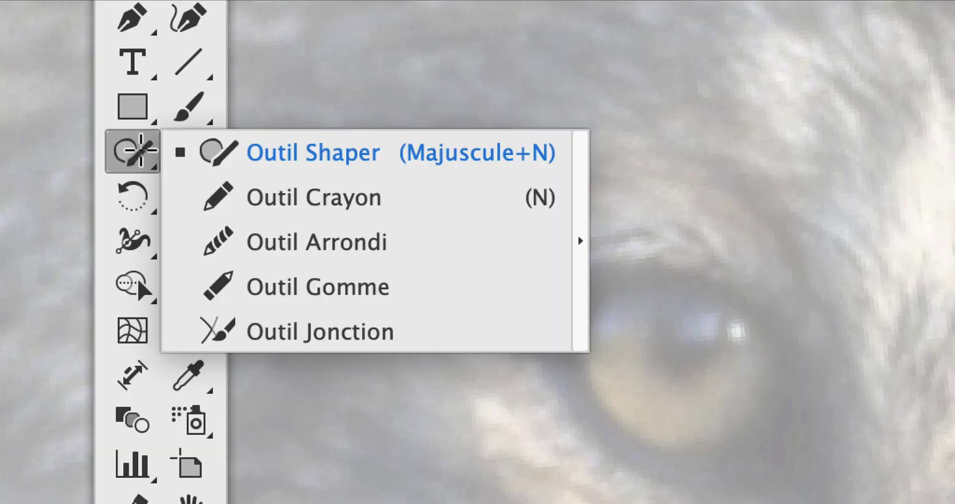
left_click(141, 150)
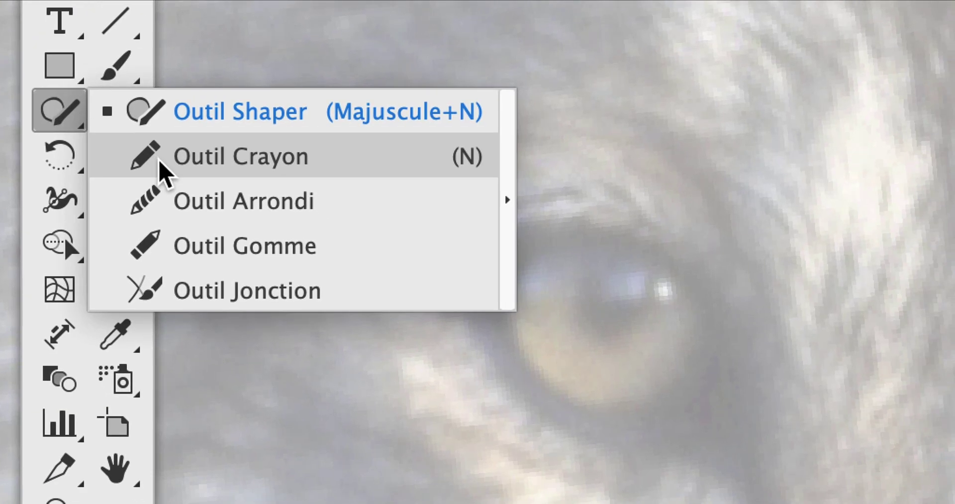
left_click(186, 196)
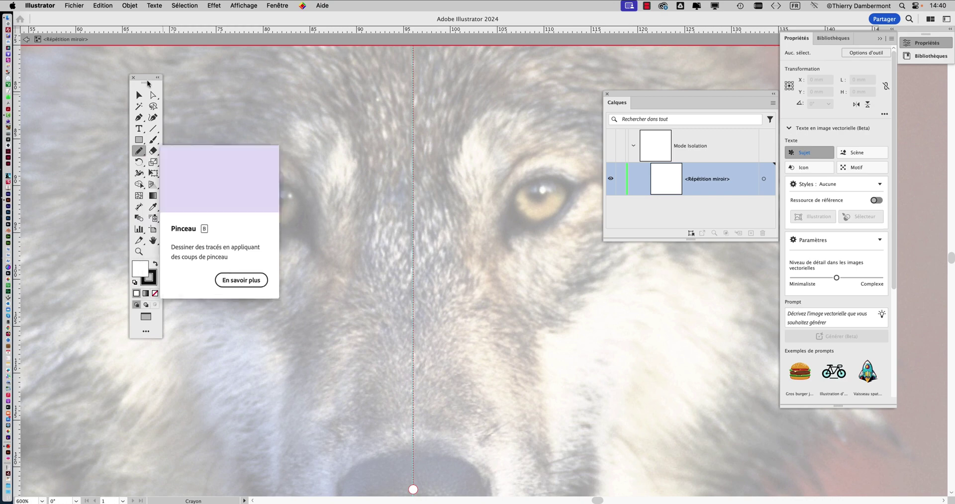
left_click_drag(147, 79, 102, 83)
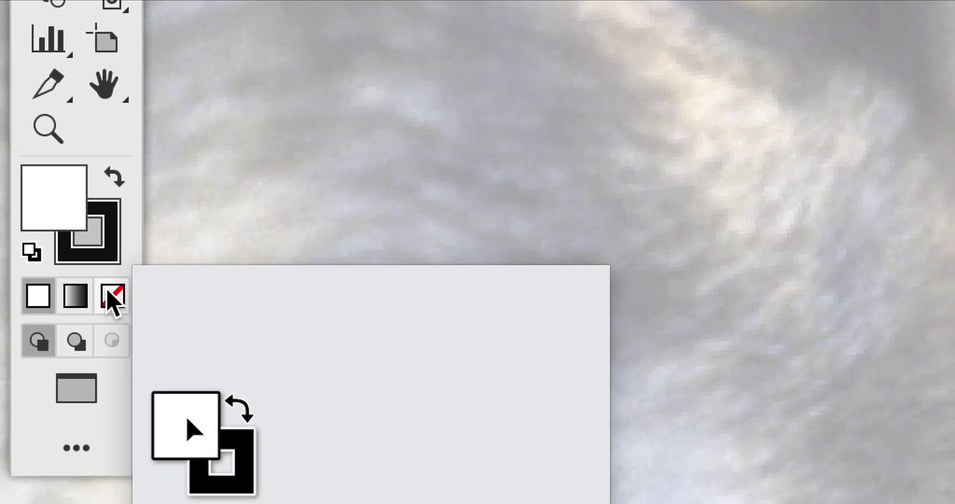
left_click(110, 297)
left_click(80, 257)
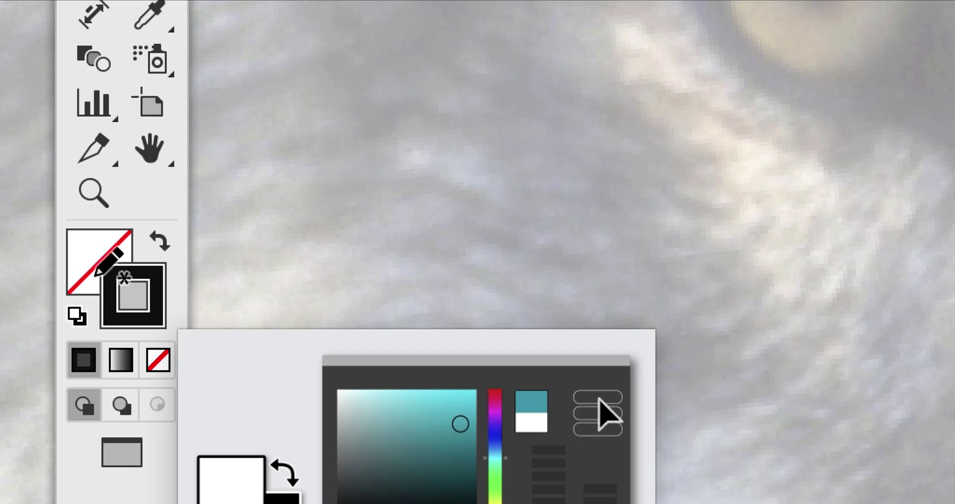
left_click(96, 275)
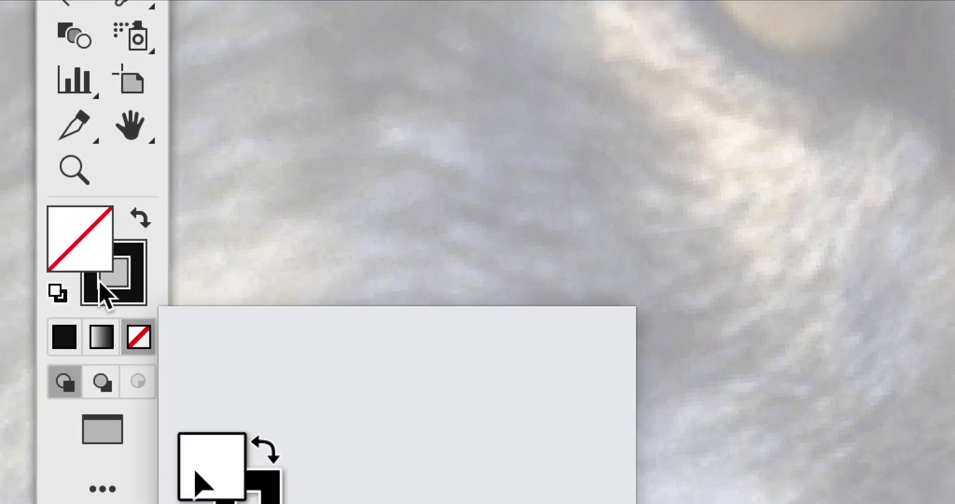
left_click(110, 318)
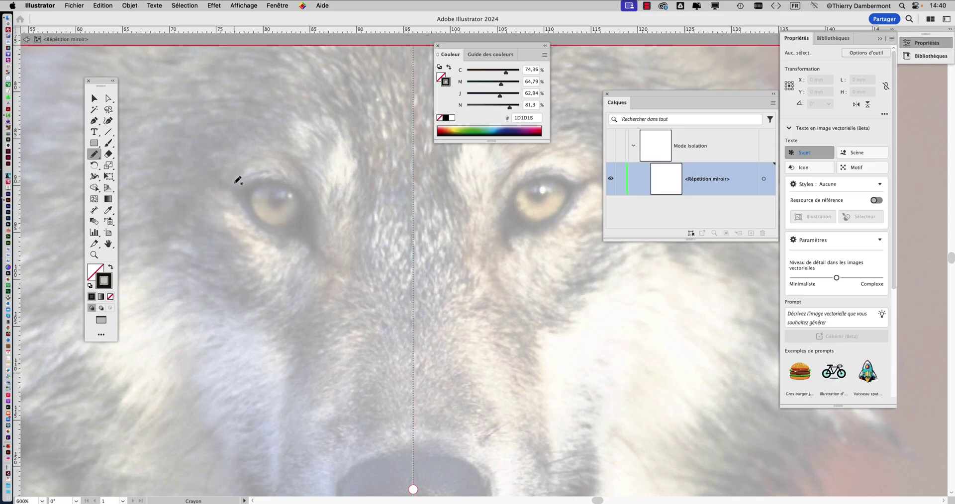
Trace the left eye freehand: outline about 9.9 by 8.4 mm, iris about 4.8 by 4.3 mm, pupil about 2.2 by 2.3 mm.
left_click_drag(234, 183, 242, 184)
left_click_drag(235, 182, 236, 186)
scroll(275, 201, "up", 2)
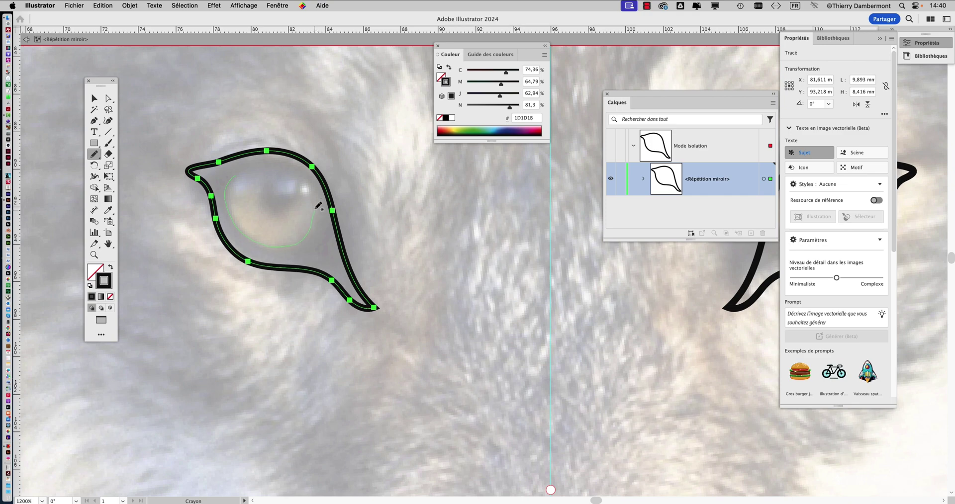
left_click_drag(269, 164, 271, 168)
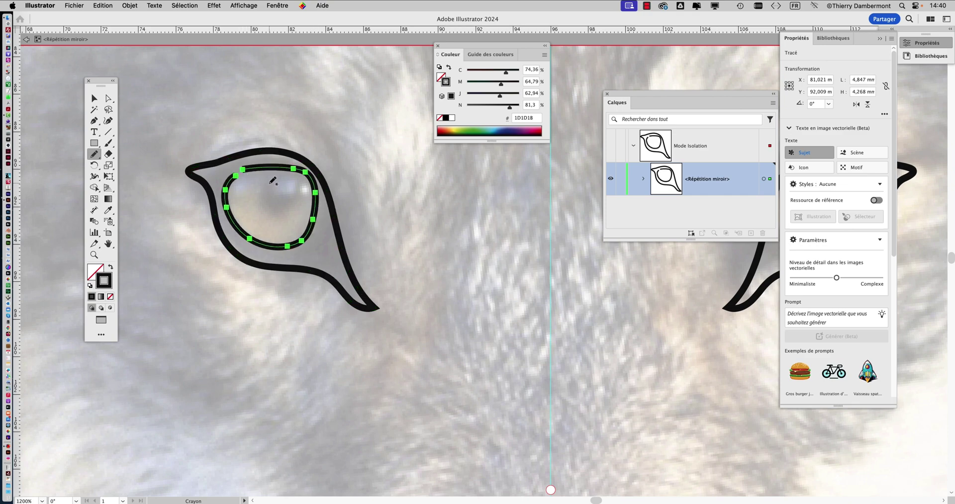
mouse_move(298, 201)
left_mouse_down()
mouse_move(302, 174)
mouse_move(263, 180)
left_mouse_up()
Draw a freehand line about 11 by 37.6 mm from beside the left eye down along the muzzle to beside the nose.
scroll(356, 272, "down", 1)
scroll(357, 271, "down", 2)
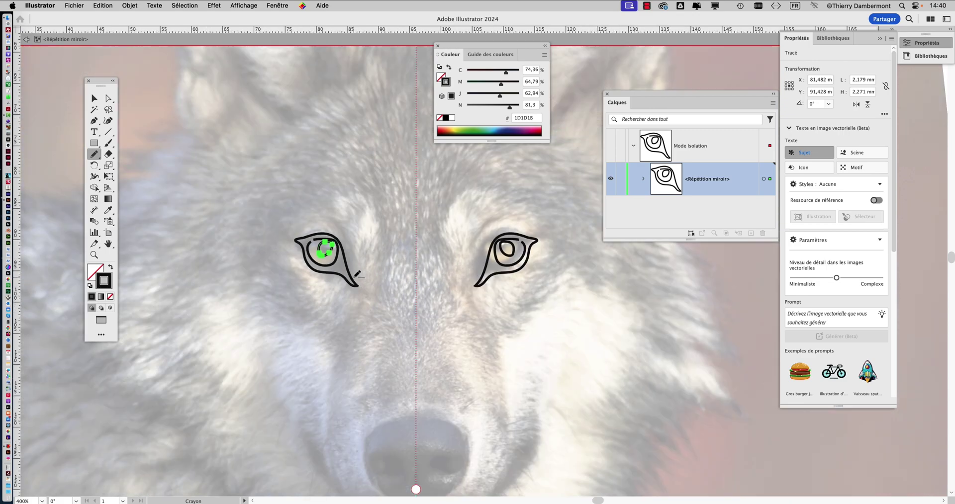
left_click_drag(360, 300, 368, 239)
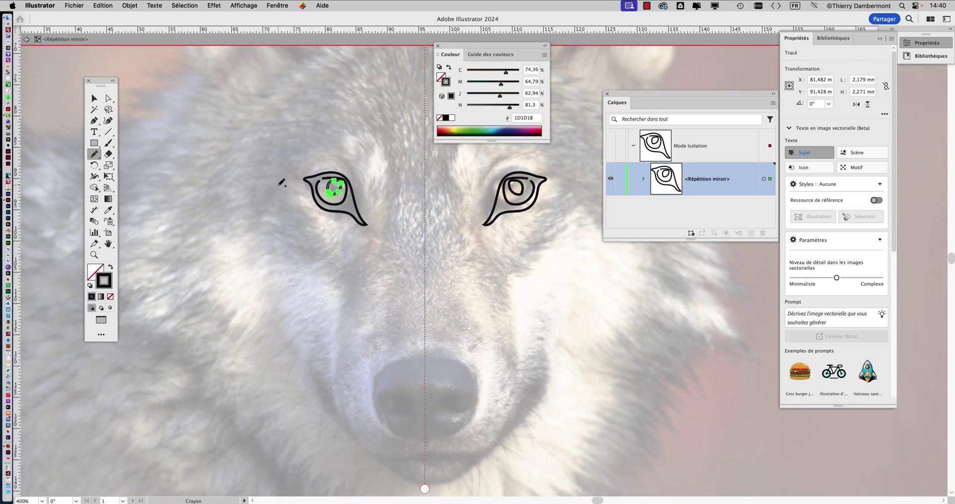
left_click_drag(343, 316, 344, 420)
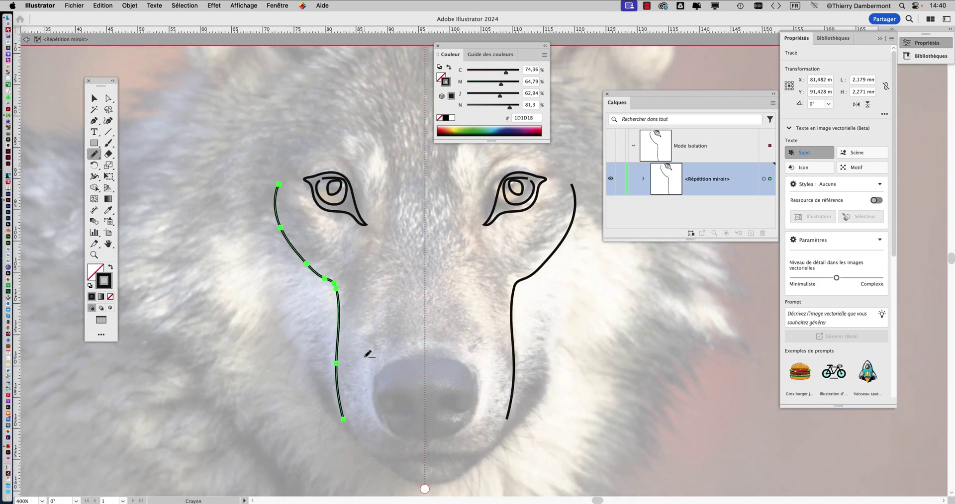
Trace the left half of the nose with its nostril, about 9.2 by 14.8 mm, starting and ending on the mirror axis.
scroll(381, 255, "down", 2)
scroll(381, 255, "down", 5)
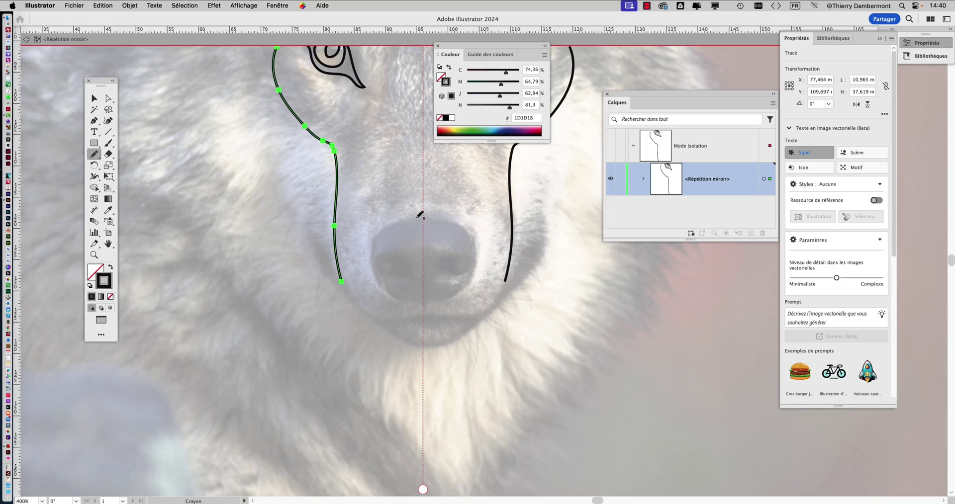
left_click_drag(423, 215, 383, 225)
left_click_drag(411, 258, 398, 271)
left_click_drag(428, 307, 426, 305)
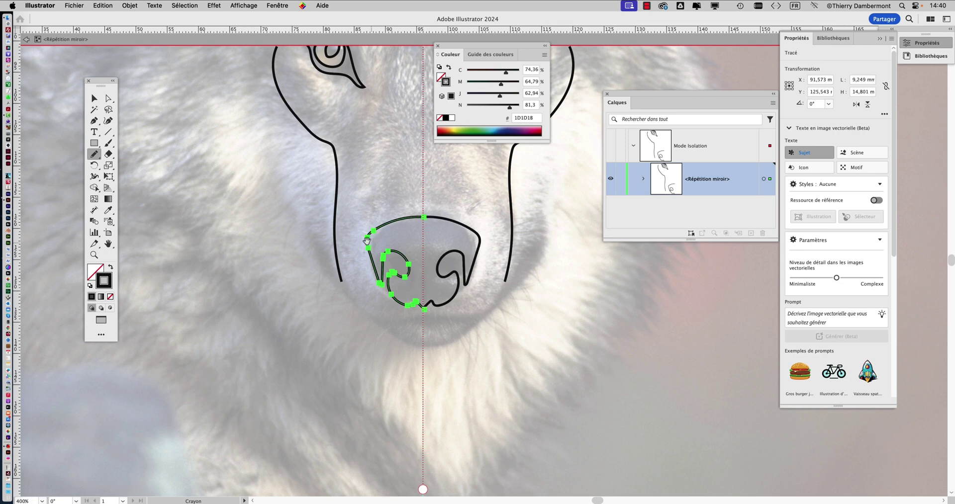
Trace the left half of the mouth line and the chin below it, about 7.1 by 4 mm, ending on the mirror axis.
scroll(365, 246, "down", 2)
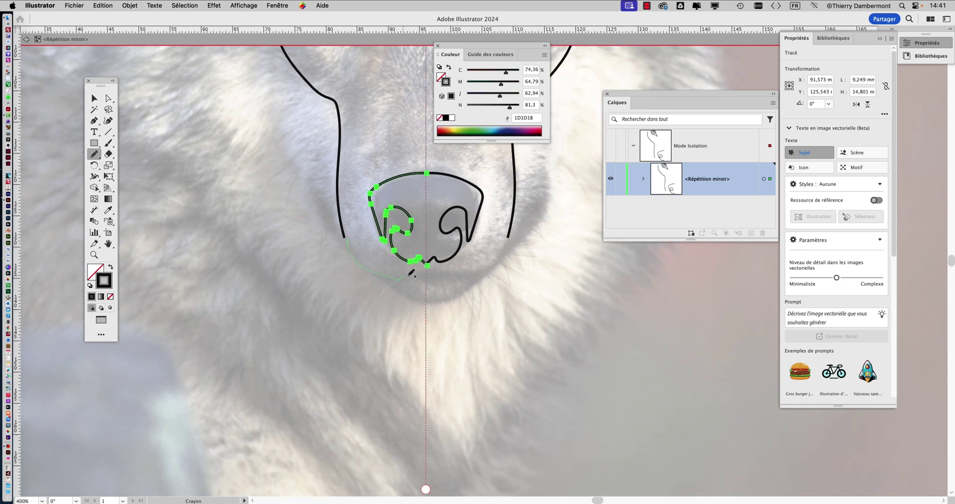
left_click_drag(428, 273, 426, 301)
Trace two freehand cheek lines left of the muzzle, about 4.1 by 21.5 mm and about 5.5 by 22.6 mm.
key("super+minus")
key("super+minus")
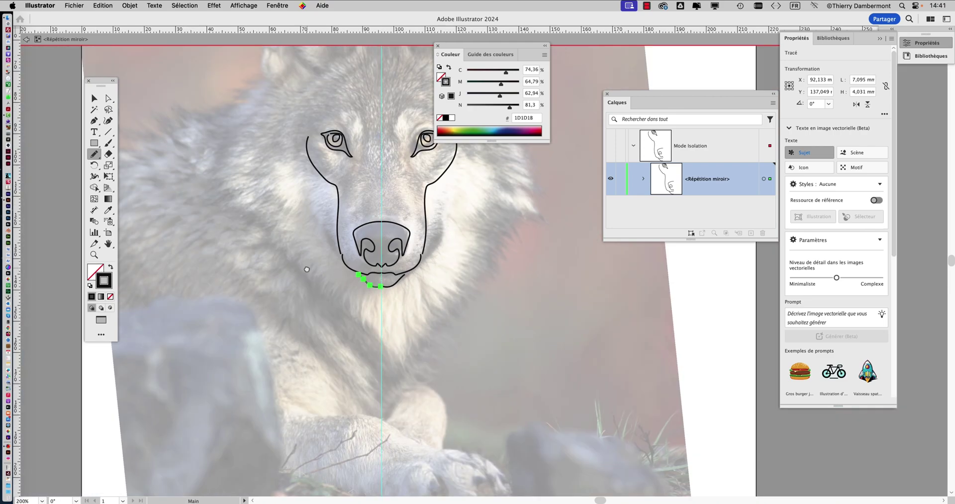
left_click_drag(348, 282, 336, 268)
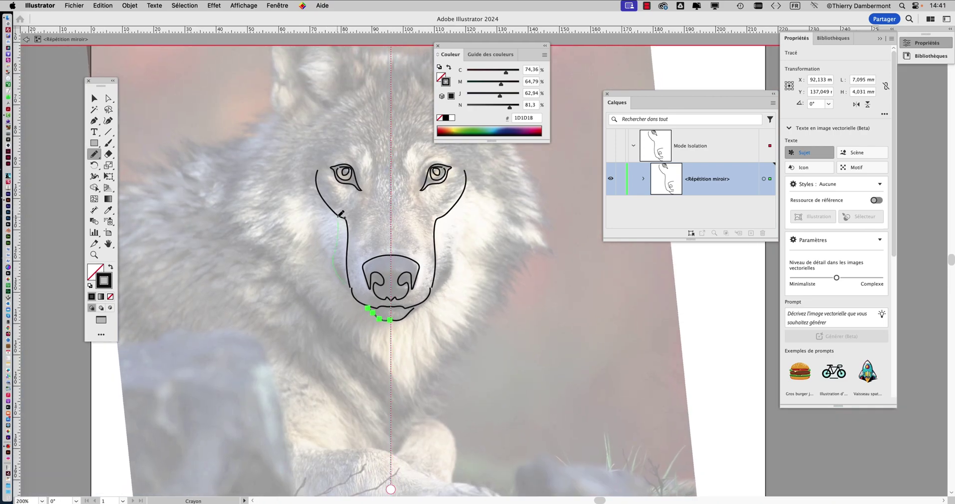
left_click_drag(338, 217, 347, 284)
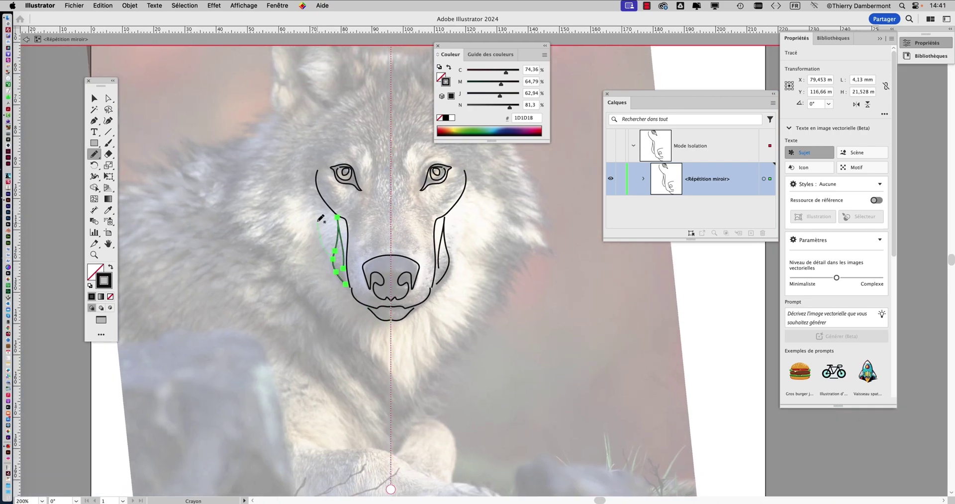
left_click_drag(318, 221, 315, 185)
Trace the brow contours around the left eye: a large arch about 21.8 by 19.4 mm and an inner one about 11.5 by 10.8 mm.
left_click_drag(367, 210, 378, 288)
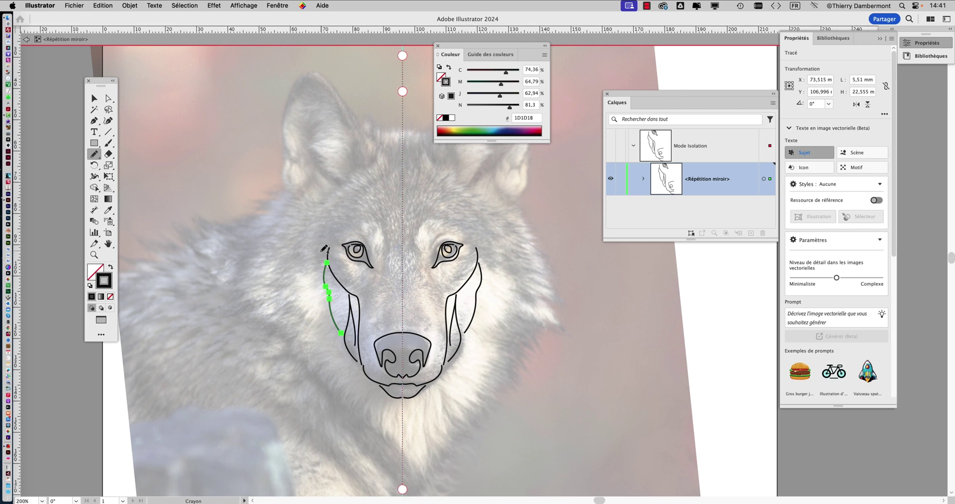
mouse_move(321, 251)
left_mouse_down()
mouse_move(326, 222)
mouse_move(355, 208)
mouse_move(379, 221)
mouse_move(386, 244)
mouse_move(376, 267)
mouse_move(363, 236)
mouse_move(364, 224)
mouse_move(373, 226)
mouse_move(321, 266)
left_mouse_up()
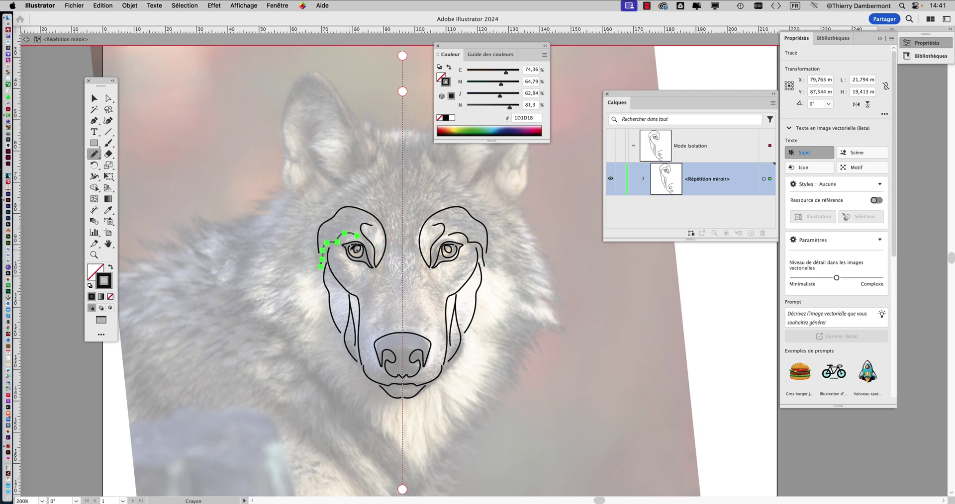
Trace the left ear's outer outline, about 30.4 by 40.2 mm, and its inner contour, about 24.3 by 26.6 mm.
scroll(293, 244, "up", 5)
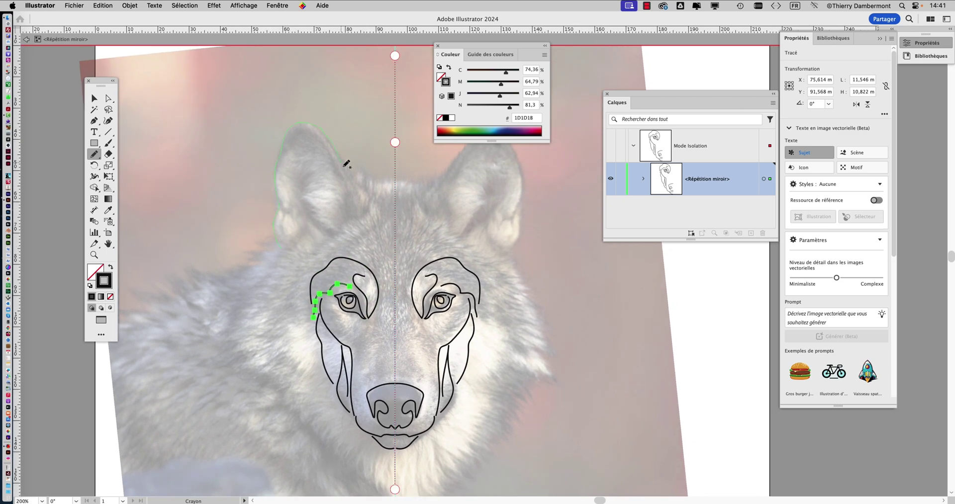
mouse_move(346, 164)
left_mouse_down()
mouse_move(368, 190)
mouse_move(360, 214)
mouse_move(347, 184)
left_mouse_up()
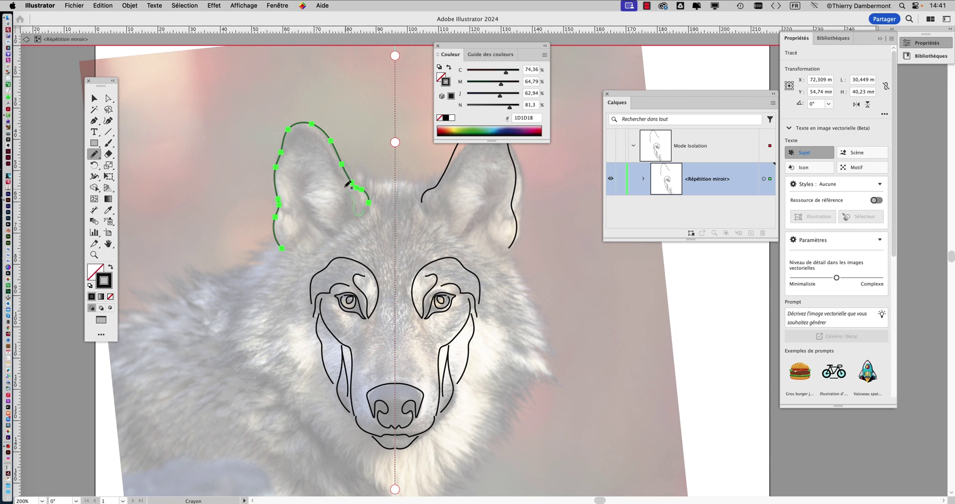
left_click_drag(297, 140, 289, 151)
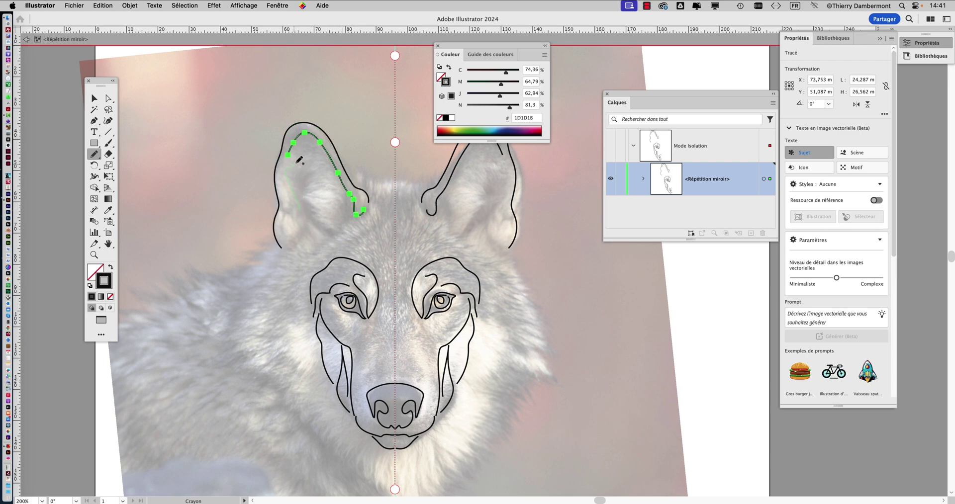
Trace the fur inside the left ear: branching tuft about 17.7 by 26.9 mm, curve about 12.2 by 7.6 mm, loop about 5.1 by 6.7 mm.
mouse_move(301, 190)
left_mouse_down()
mouse_move(338, 238)
mouse_move(298, 228)
mouse_move(282, 244)
mouse_move(306, 231)
mouse_move(316, 244)
mouse_move(307, 225)
mouse_move(390, 264)
left_mouse_up()
key("space")
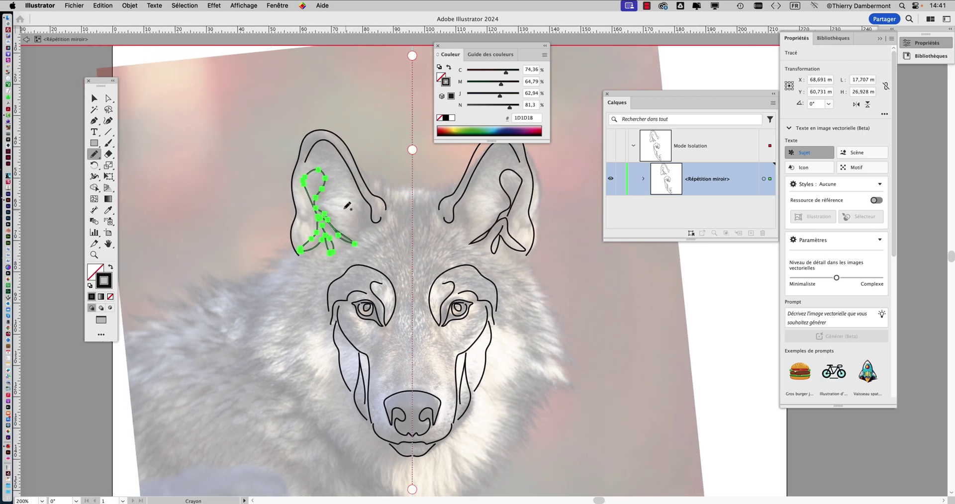
mouse_move(324, 202)
left_mouse_down()
mouse_move(355, 200)
mouse_move(363, 220)
left_mouse_up()
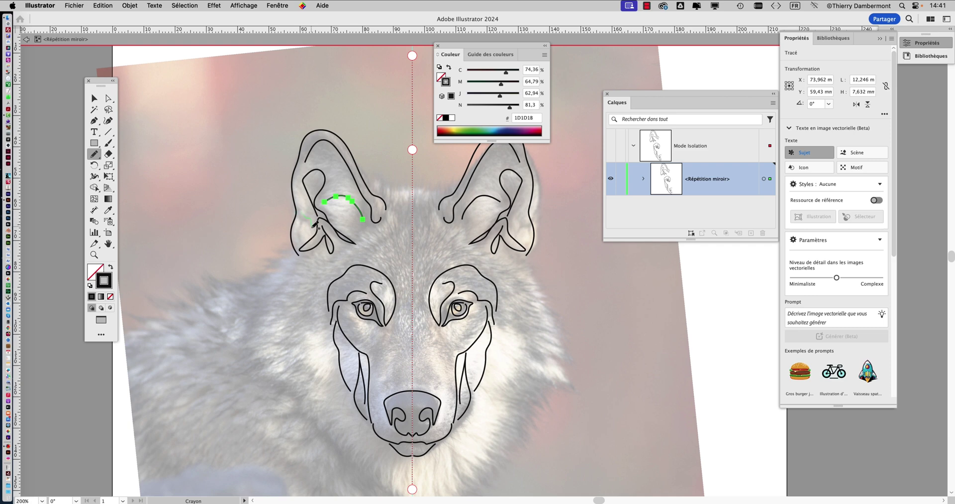
left_click_drag(299, 238, 312, 228)
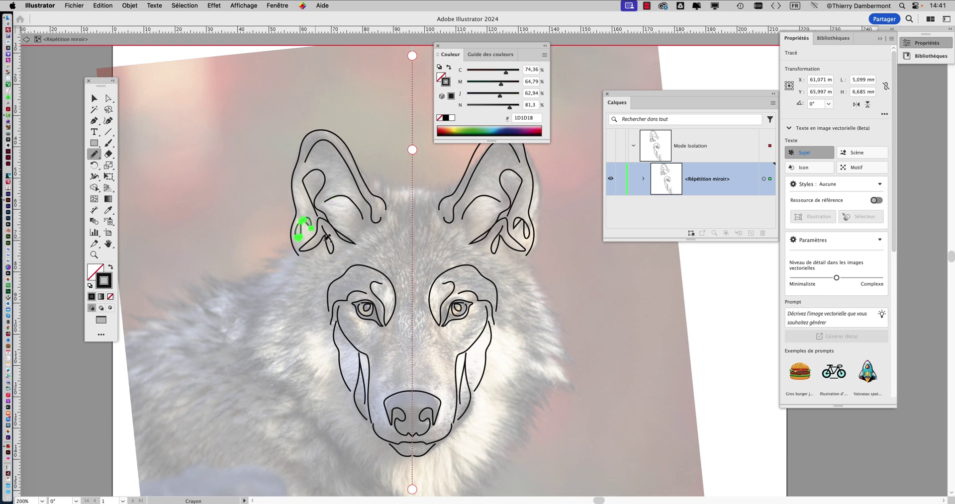
Trace the top of the head from the left ear to the mirror axis, plus a forehead line about 7 by 14.6 mm.
key("space")
left_click_drag(404, 236, 377, 277)
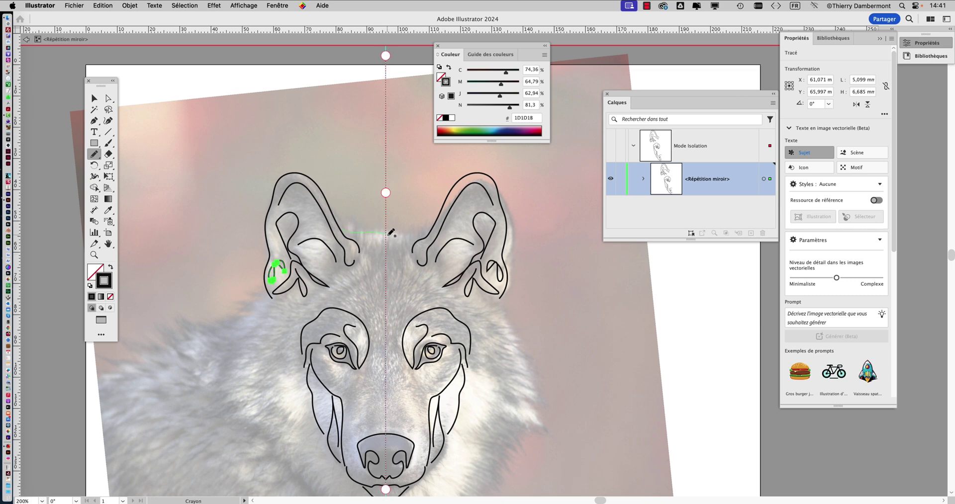
mouse_move(388, 235)
left_mouse_down()
mouse_move(361, 252)
mouse_move(359, 237)
mouse_move(380, 271)
left_mouse_up()
Trace the forehead marking down past the left eye, about 20.1 by 38.1 mm, and extend the muzzle bridge line to the nose.
left_click_drag(322, 303, 326, 305)
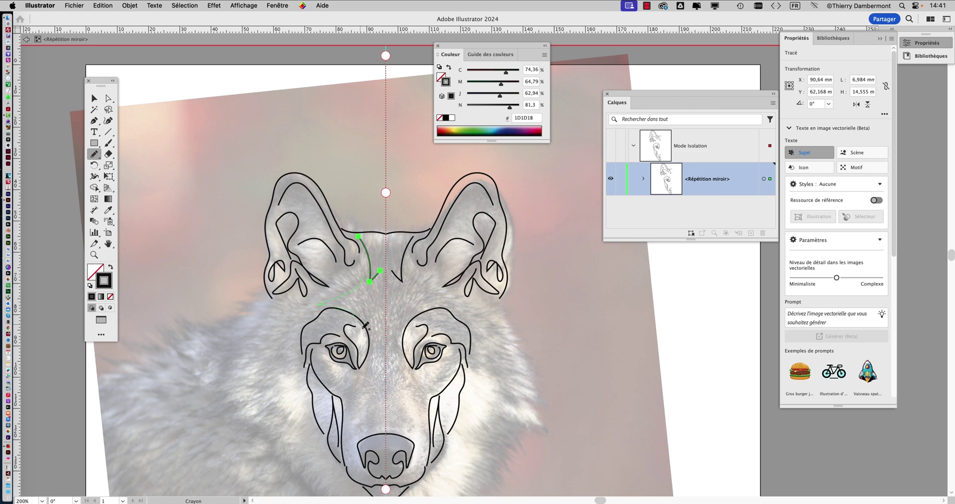
mouse_move(363, 328)
left_mouse_down()
mouse_move(381, 395)
mouse_move(392, 299)
left_mouse_up()
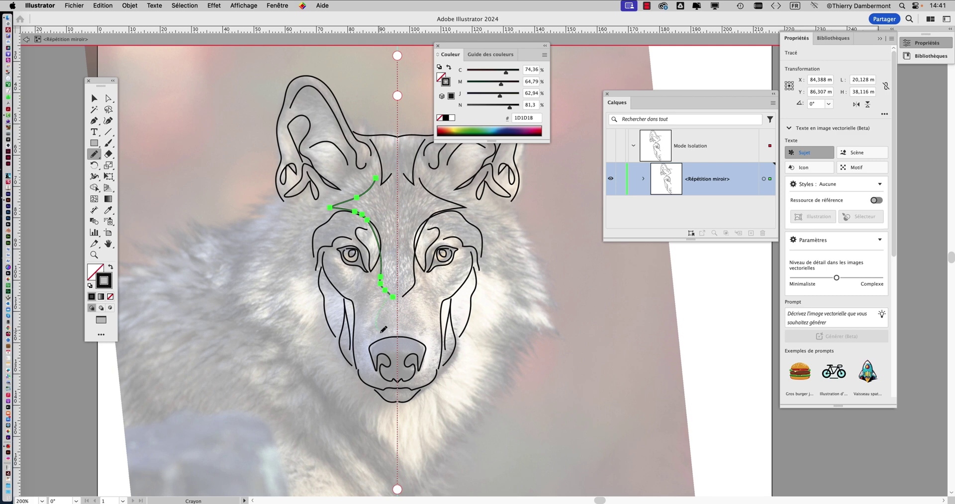
left_click_drag(380, 338, 379, 337)
Trace the markings below the left eye: a long contour about 13.1 by 25.3 mm and a small patch about 7.4 by 8.8 mm.
mouse_move(369, 284)
left_mouse_down()
mouse_move(366, 330)
mouse_move(357, 302)
left_mouse_up()
mouse_move(369, 272)
left_mouse_down()
mouse_move(346, 284)
mouse_move(332, 254)
mouse_move(330, 283)
mouse_move(359, 306)
left_mouse_up()
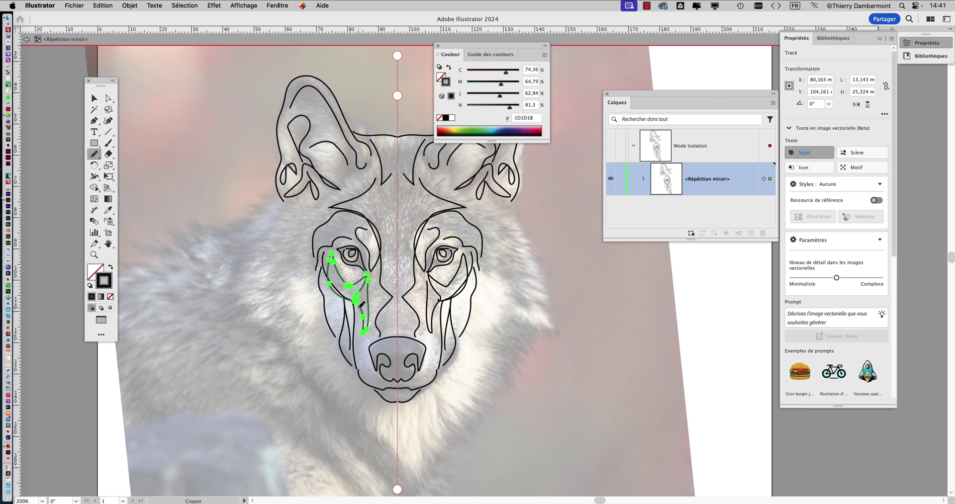
key("super+z")
left_click_drag(334, 255, 355, 275)
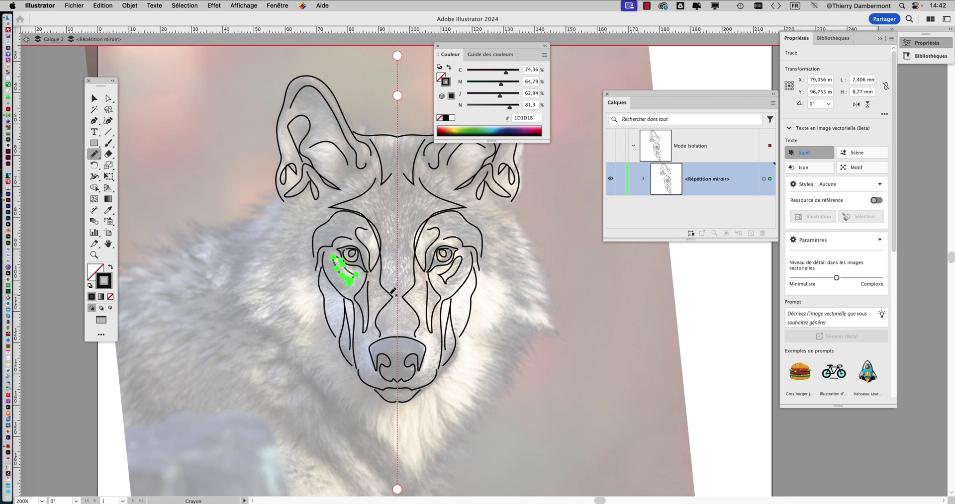
Trace the left face outline to a point on the axis, a fur line about 35.4 by 74.8 mm and a cheek tuft about 17.2 by 42.3 mm.
scroll(393, 292, "down", 5)
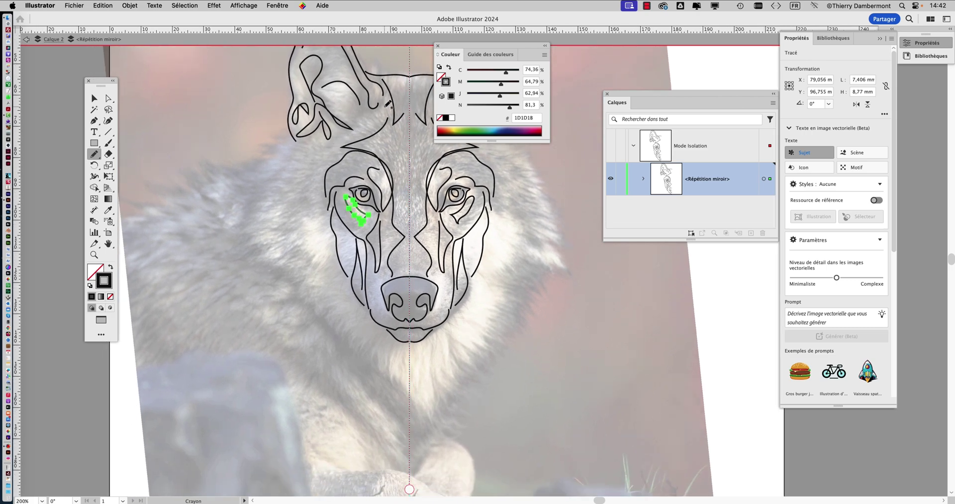
left_click_drag(386, 105, 332, 141)
mouse_move(313, 170)
left_mouse_down()
mouse_move(310, 208)
mouse_move(338, 294)
mouse_move(415, 396)
left_mouse_up()
mouse_move(308, 165)
left_mouse_down()
mouse_move(299, 229)
mouse_move(332, 284)
left_mouse_up()
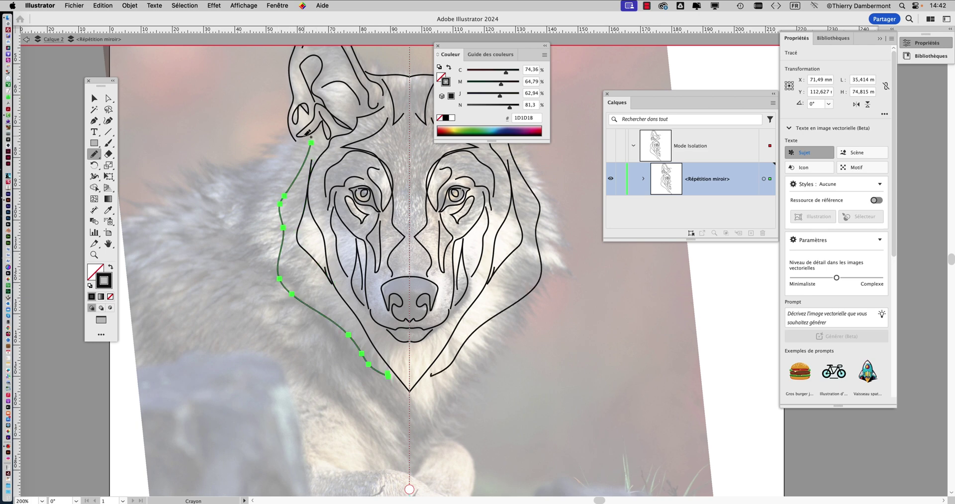
mouse_move(303, 137)
left_mouse_down()
mouse_move(255, 226)
mouse_move(283, 269)
left_mouse_up()
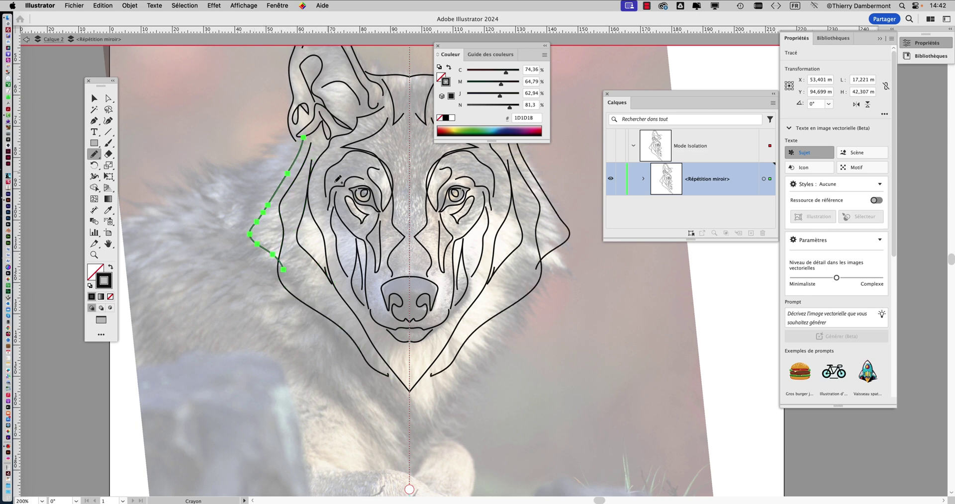
Trace two neck fur lines from below the left cheek to the mirror axis, about 45.2 by 54.9 mm and about 48.8 by 69.8 mm.
scroll(383, 232, "down", 1)
scroll(389, 185, "up", 2)
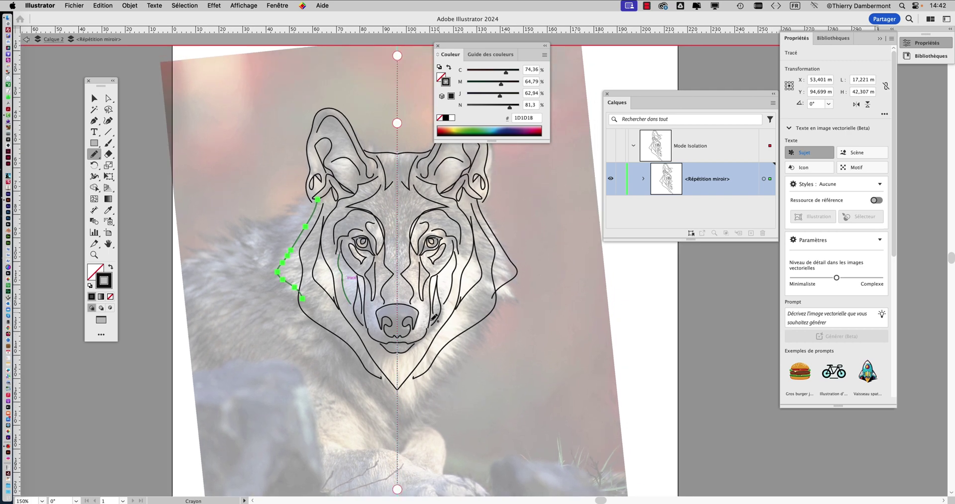
scroll(434, 318, "down", 3)
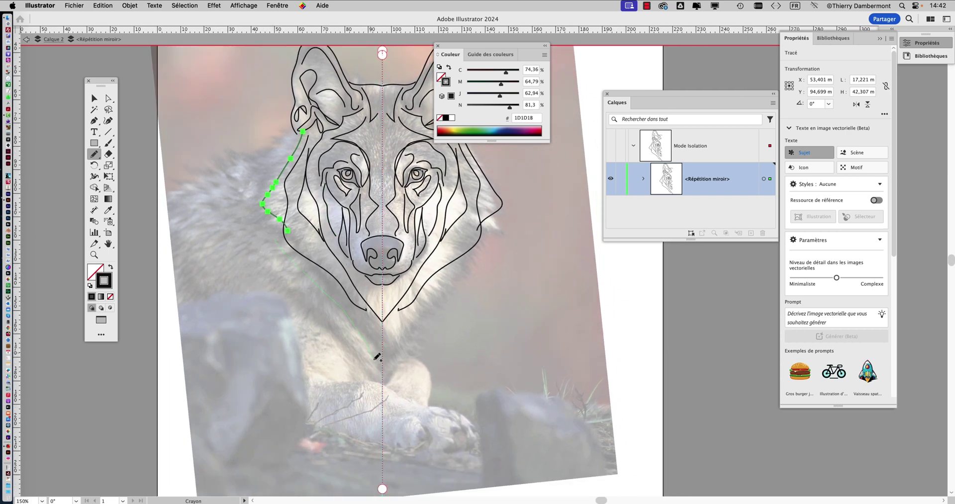
left_click_drag(377, 357, 381, 368)
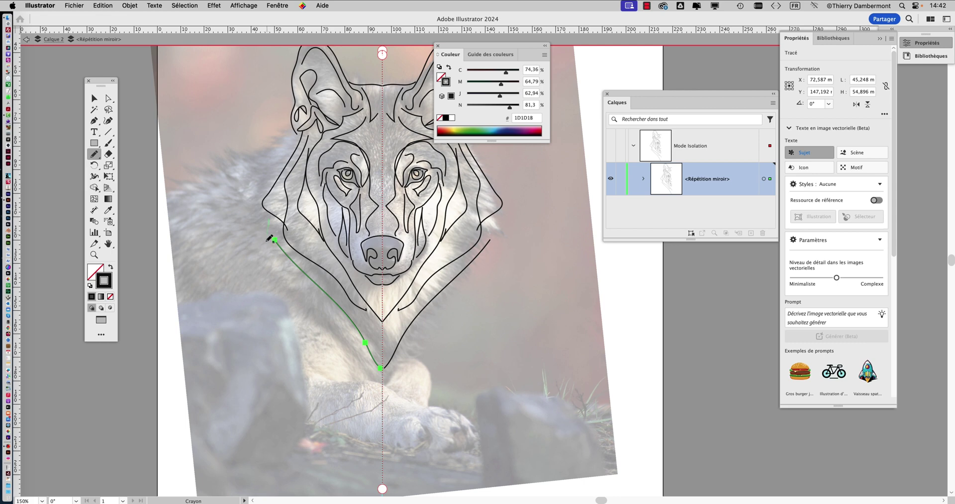
mouse_move(269, 240)
left_mouse_down()
mouse_move(354, 368)
mouse_move(381, 383)
left_mouse_up()
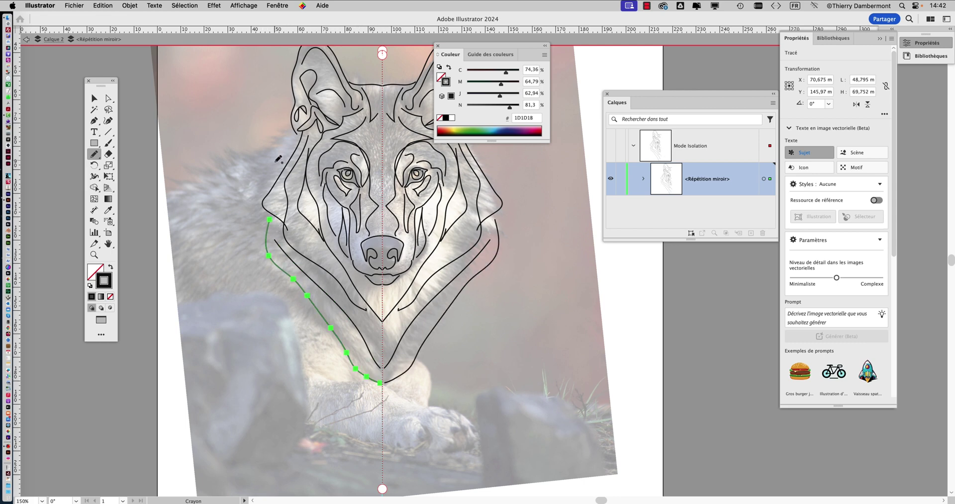
Trace two outer fur curves beside the left cheek, about 12.3 by 17.2 mm and about 15 by 47.4 mm.
left_click_drag(269, 174, 290, 153)
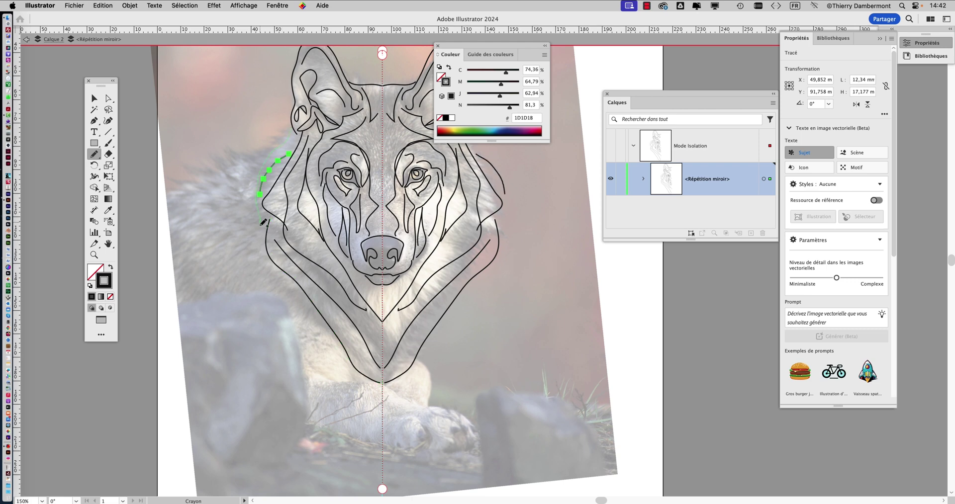
left_click_drag(262, 240, 292, 128)
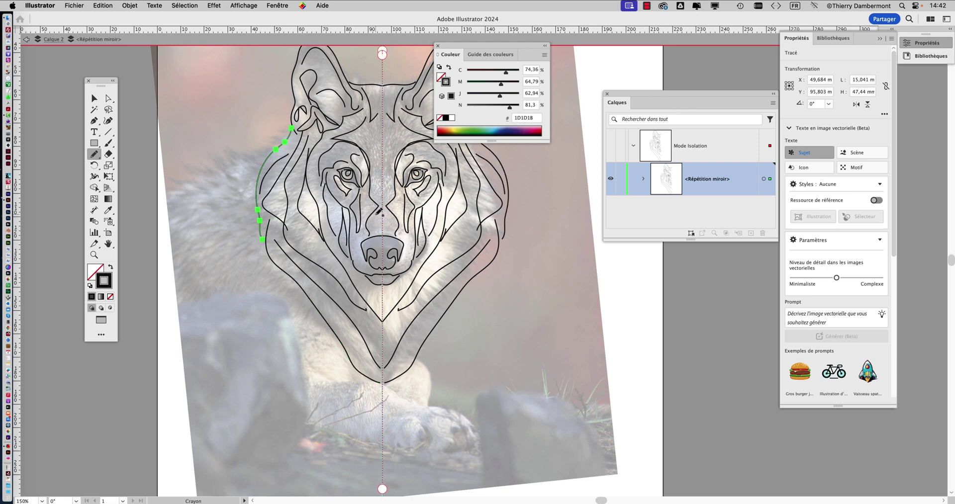
key("super+z")
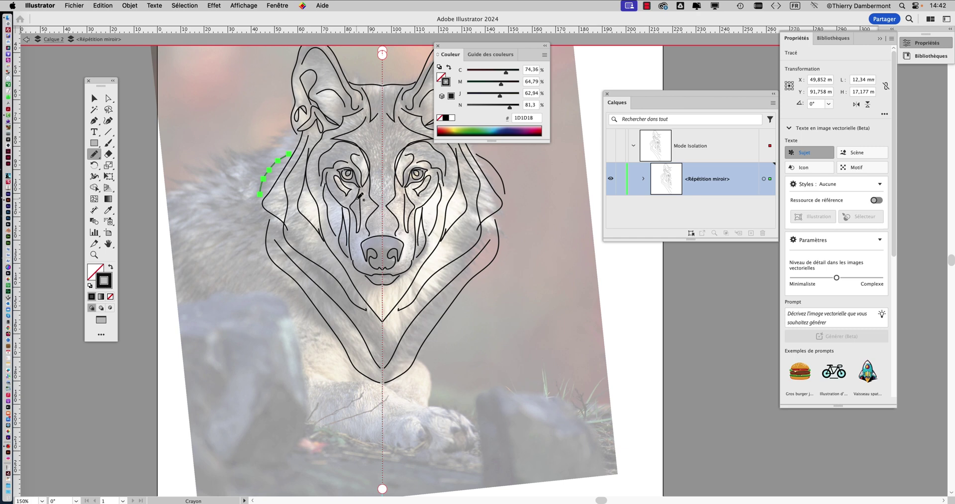
key("shift+super+z")
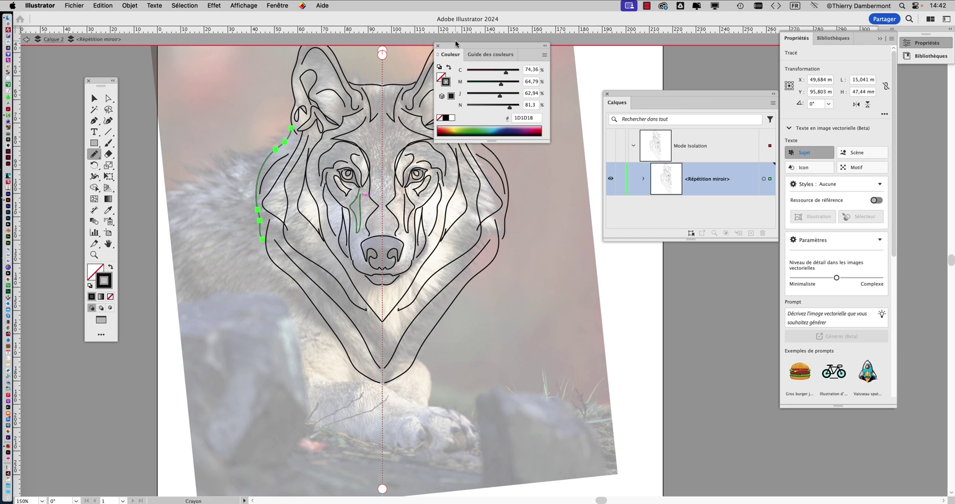
Move the Couleur panel off the wolf's face and make the fill the active colour attribute.
left_click_drag(455, 44, 541, 51)
scroll(379, 166, "up", 1)
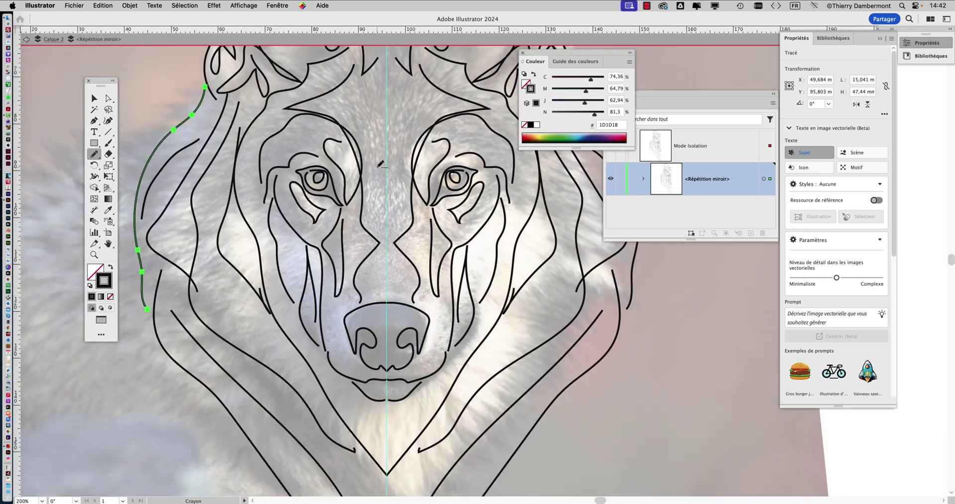
scroll(380, 165, "up", 1)
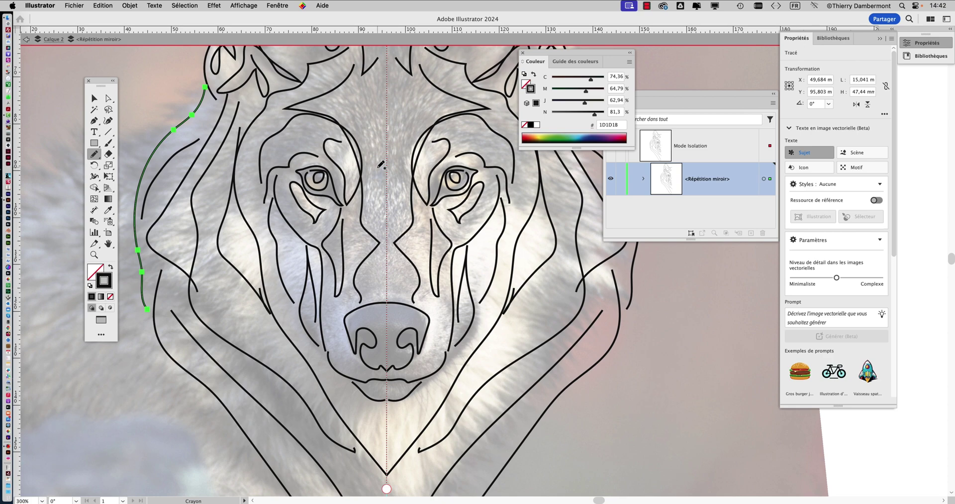
scroll(381, 165, "left", 3)
scroll(381, 164, "down", 1)
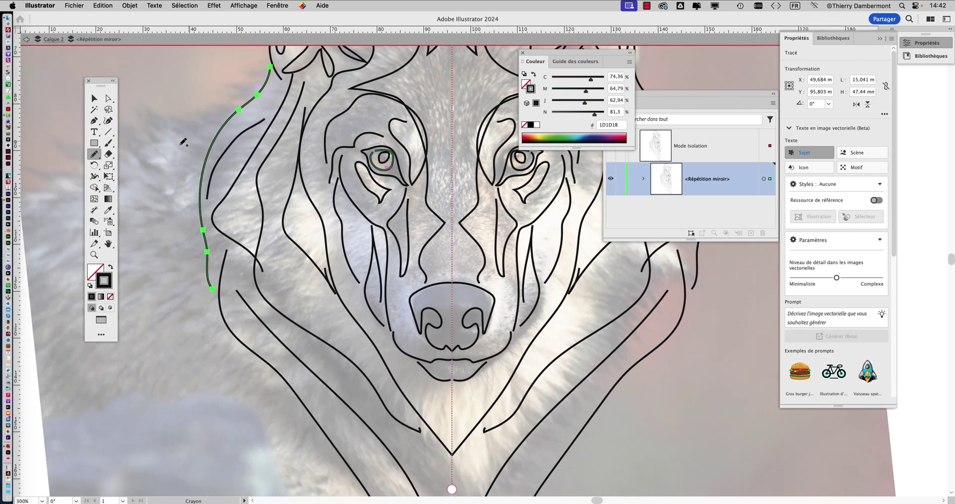
left_click(97, 270)
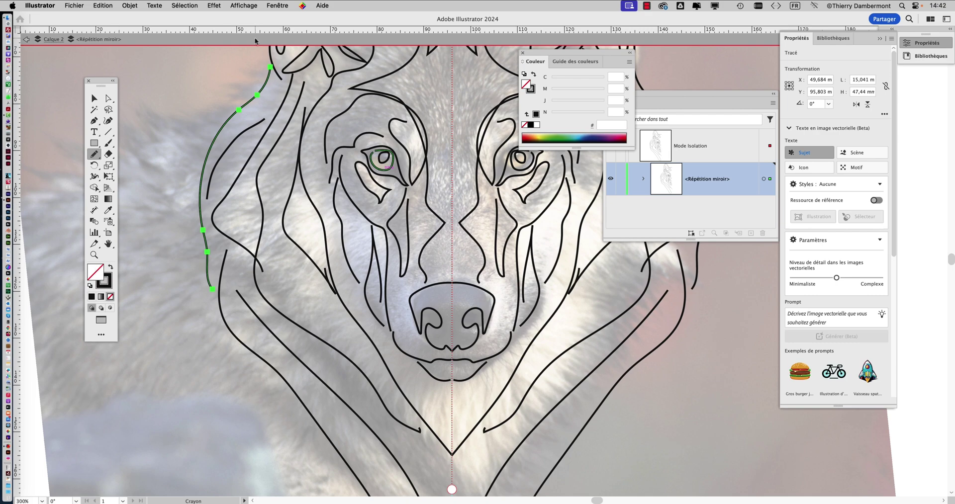
Show the Nuancier panel and enlarge its colour swatch thumbnails.
left_click(276, 5)
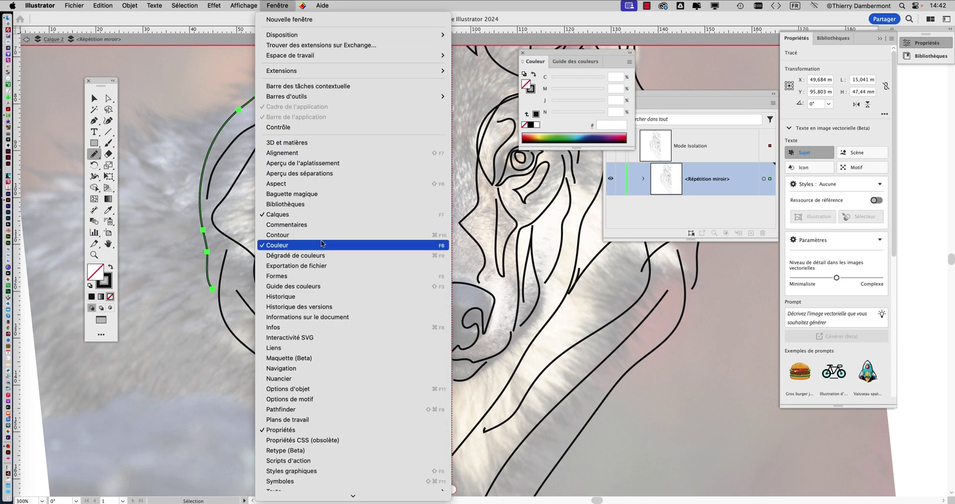
left_click(309, 382)
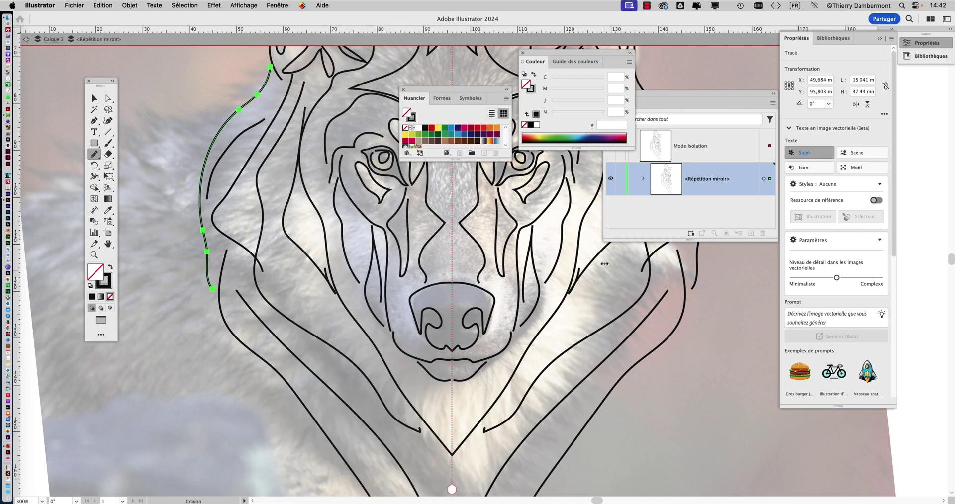
left_click(506, 99)
left_click(580, 241)
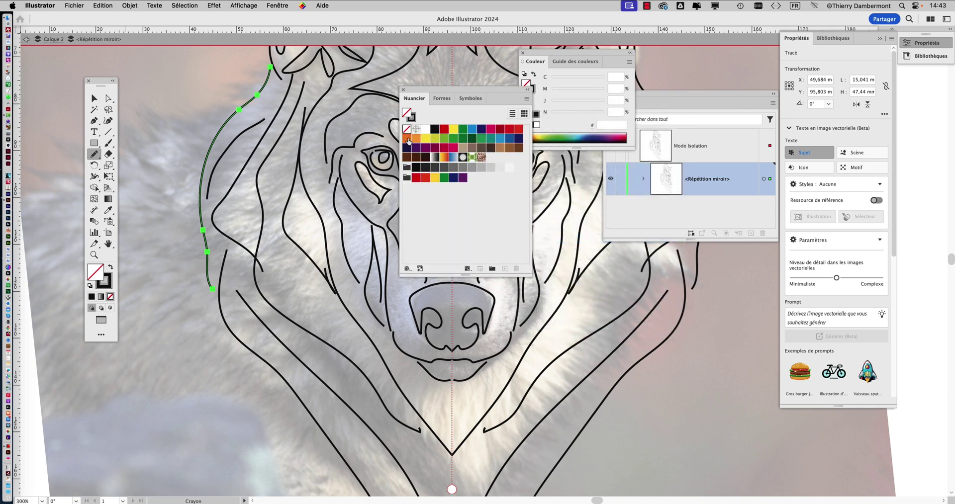
Try an orange fill on the outer left fur curve and a C=35 M=100 J=35 N=10 fill on the long cheek line, undoing each.
left_click(406, 138)
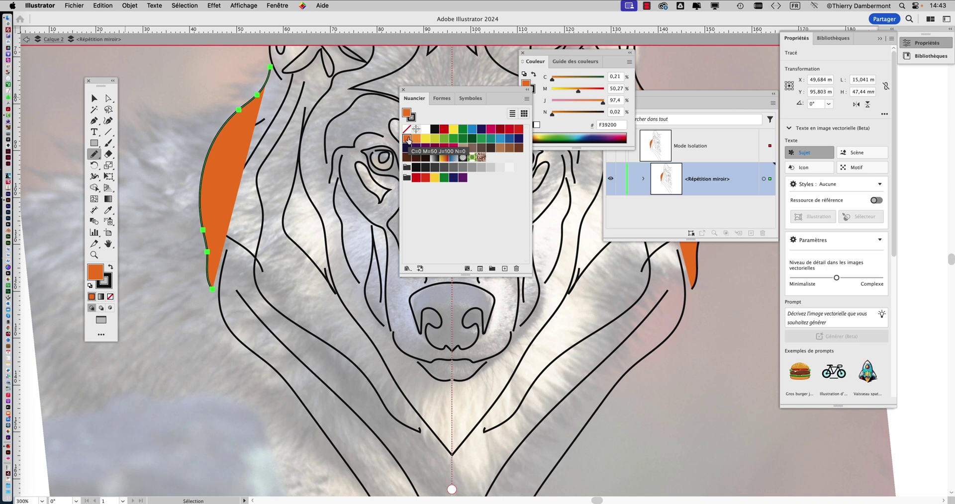
key("super+z")
left_click(281, 145, "super")
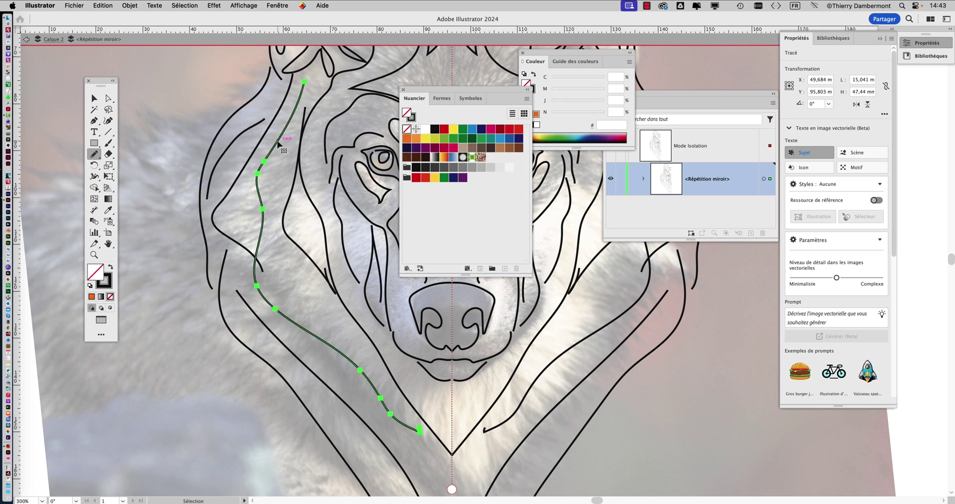
left_click(434, 148)
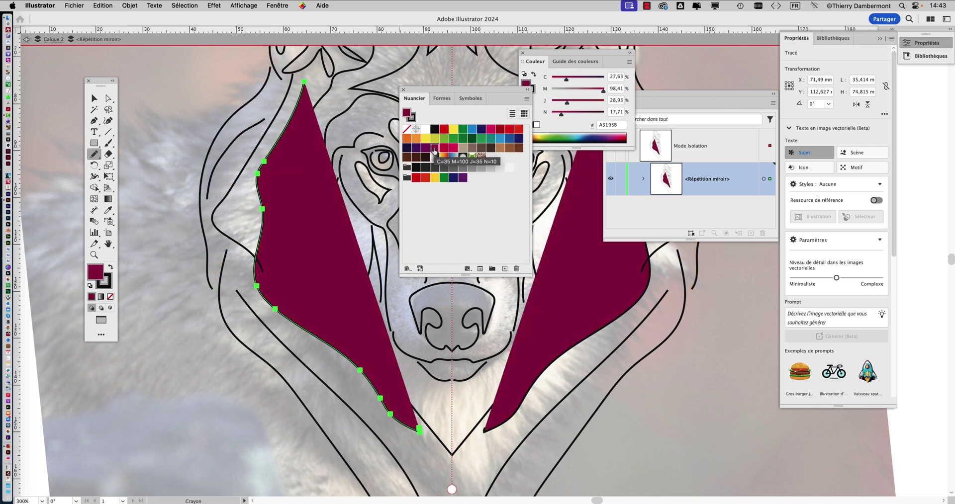
key("super+z")
Try swatch fills on the short line below the left eye and on the curve around the eye, undoing each.
scroll(243, 239, "right", 5)
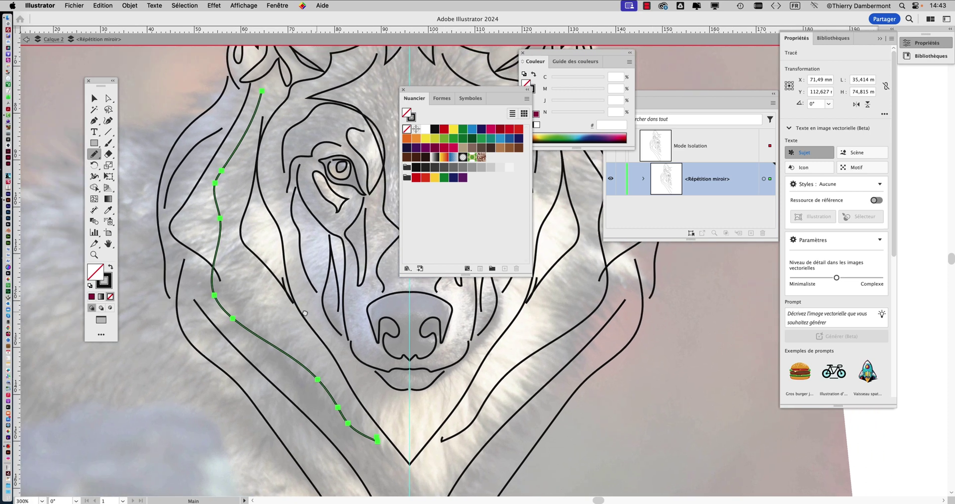
left_click(260, 243, "super")
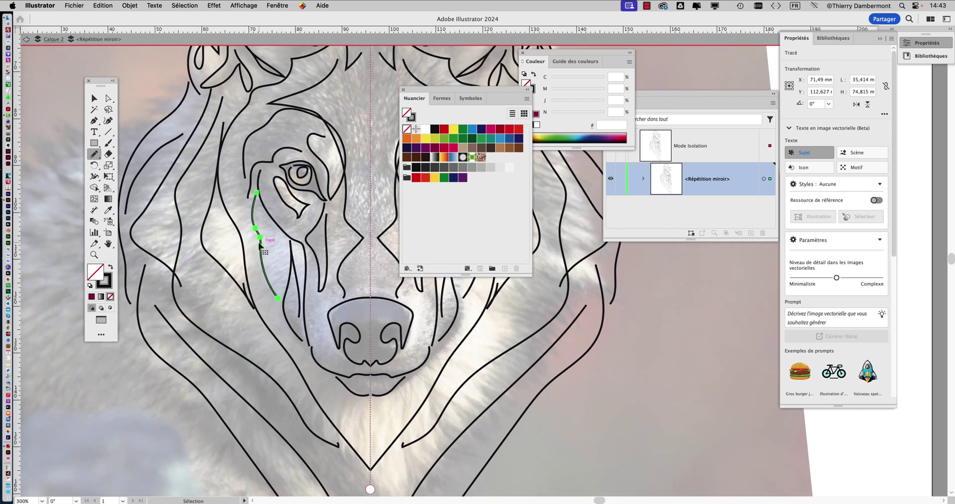
left_click(434, 149)
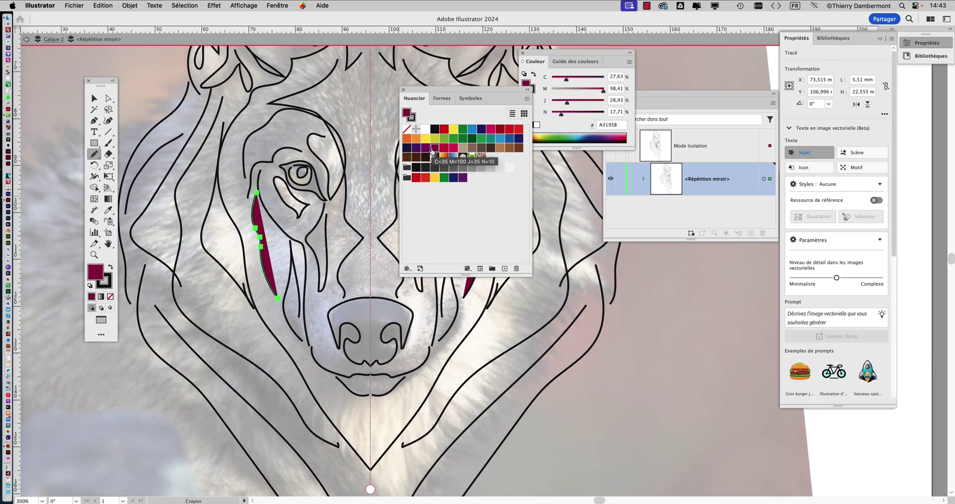
key("super+z")
left_click(338, 137, "super")
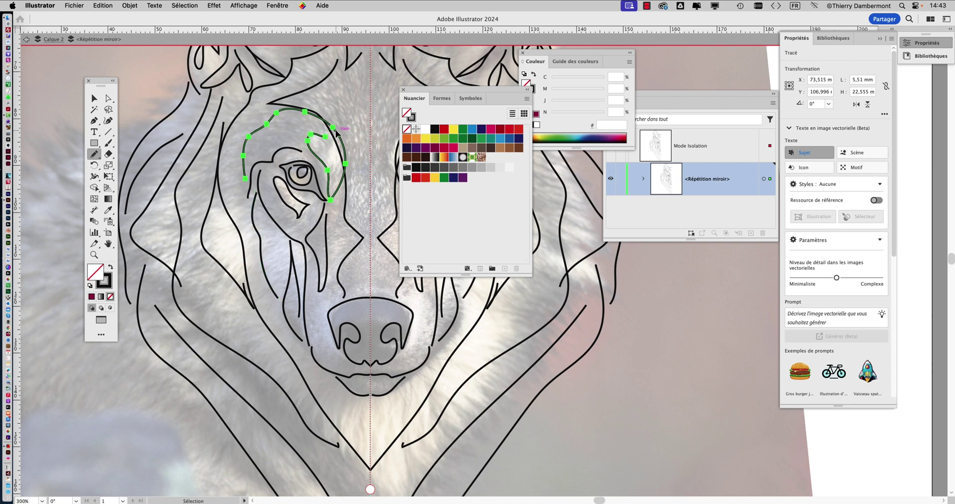
left_click(471, 133)
key("super+z")
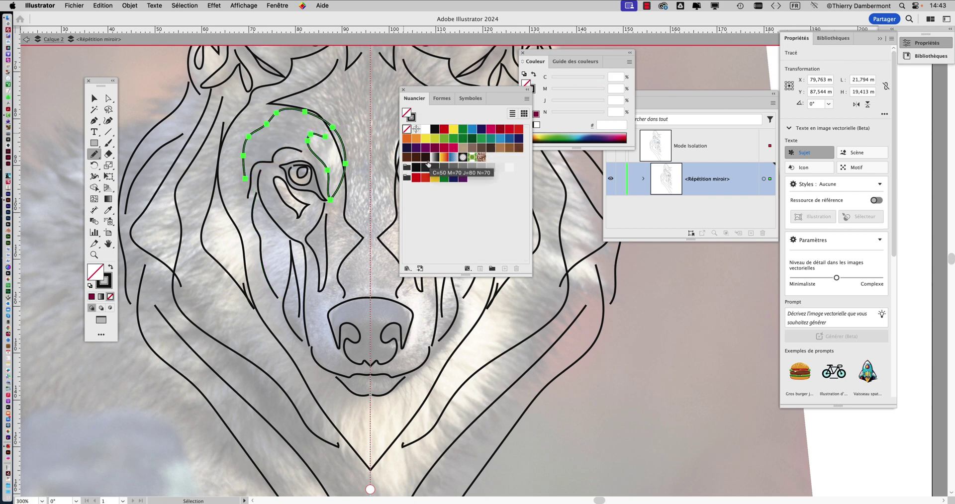
Try a swatch fill on the nose outline and a C=50 M=50 J=60 N=25 fill on the long inner face line, undoing each.
left_click_drag(346, 261, 204, 246)
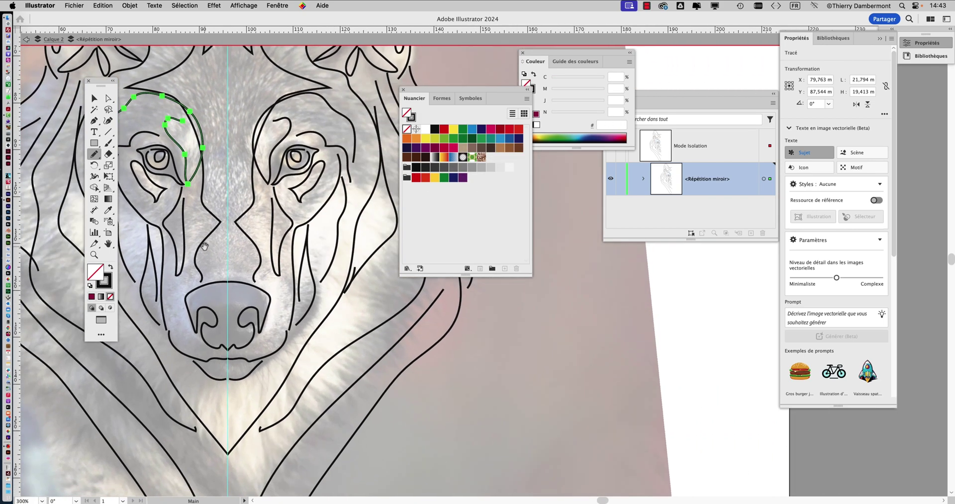
left_click(313, 219, "super")
scroll(298, 214, "down", 5)
scroll(298, 213, "left", 4)
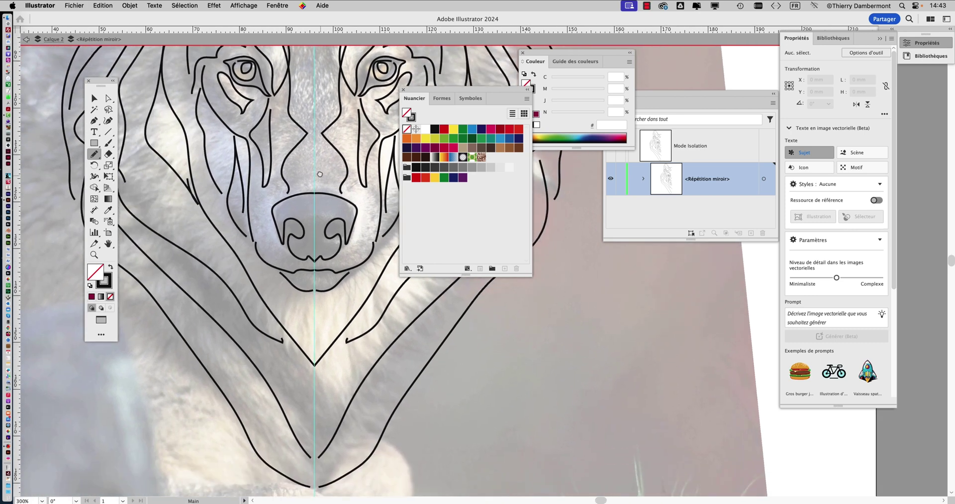
left_click(270, 204, "super")
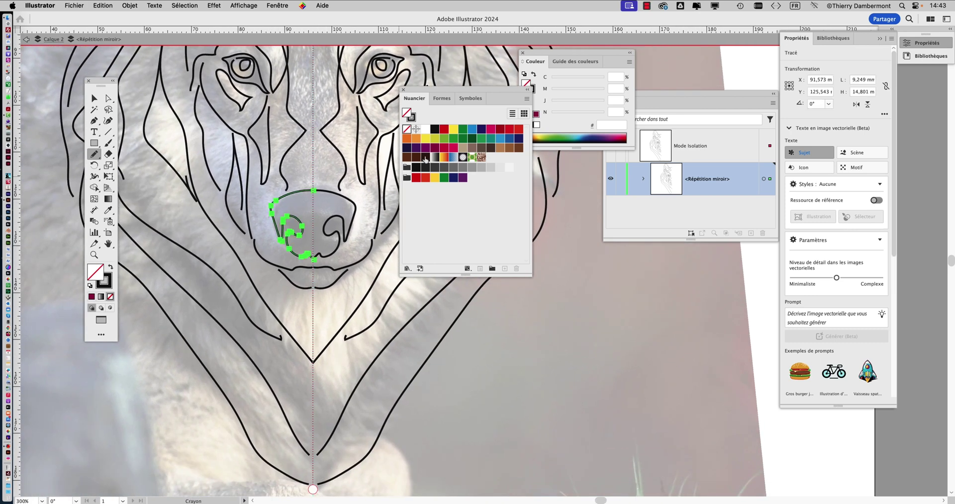
left_click(444, 148)
key("super+z")
left_click(253, 284, "super")
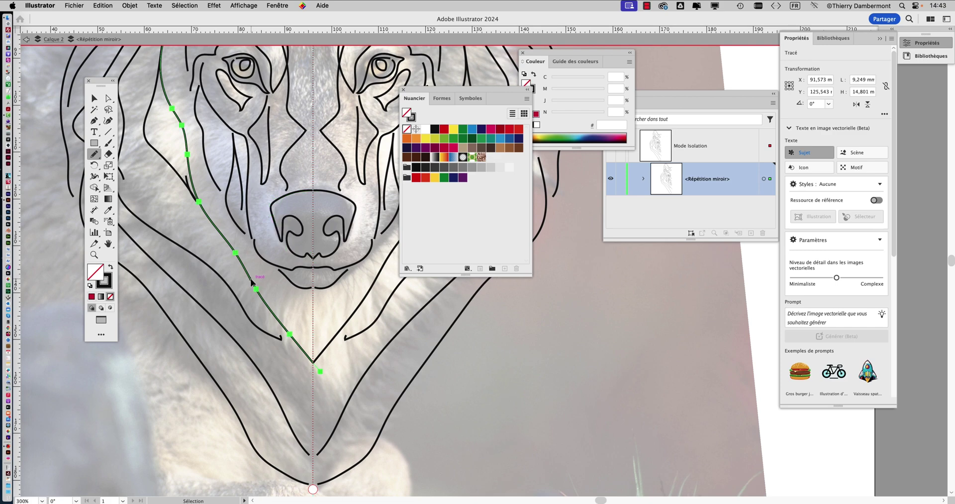
left_click(481, 147)
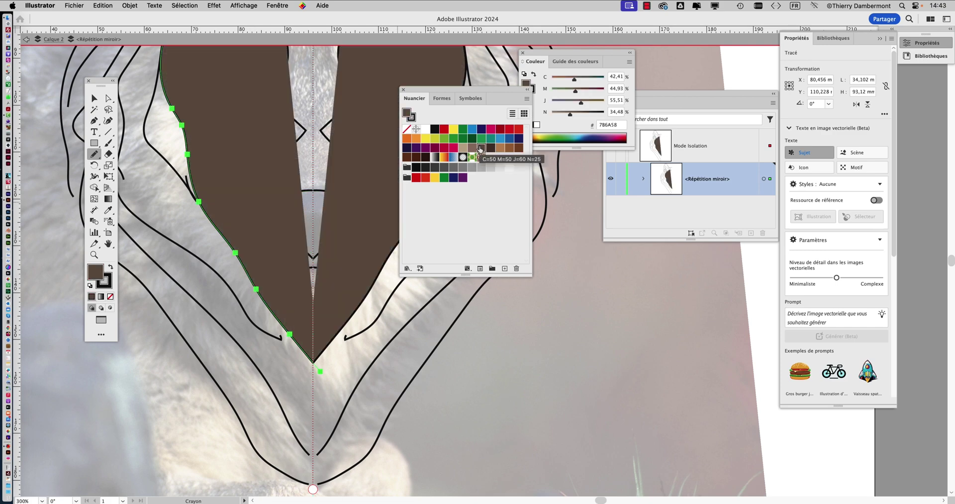
key("super+z")
Move the Nuancier panel off the wolf drawing and deselect the face line with the Selection tool.
scroll(316, 224, "down", 3)
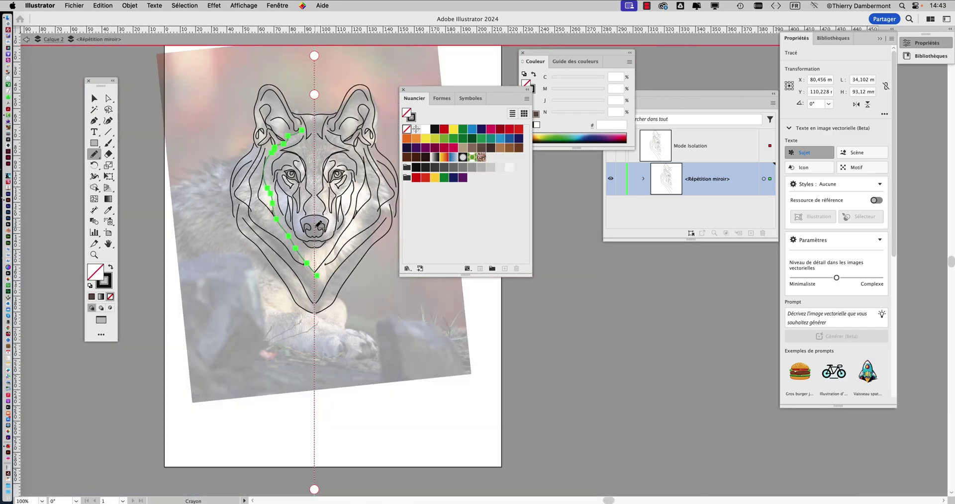
left_click_drag(415, 88, 515, 188)
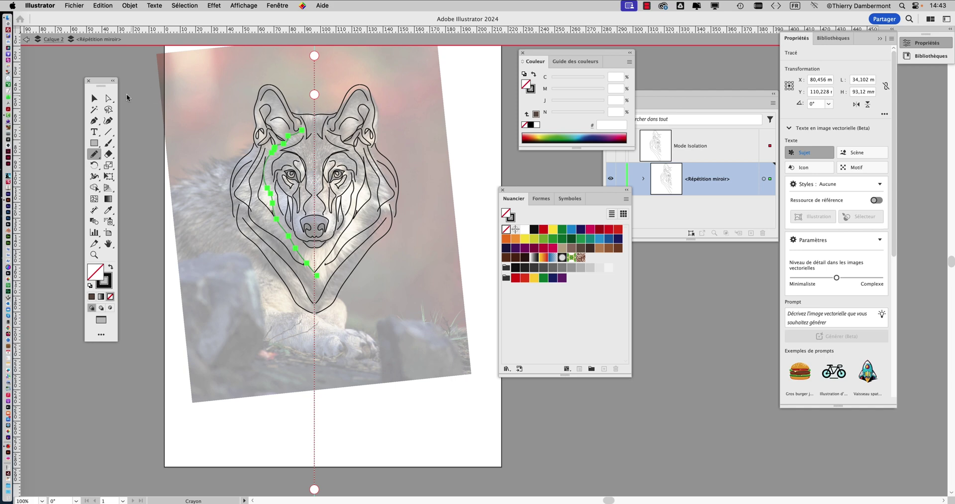
left_click(94, 99)
left_click(199, 110)
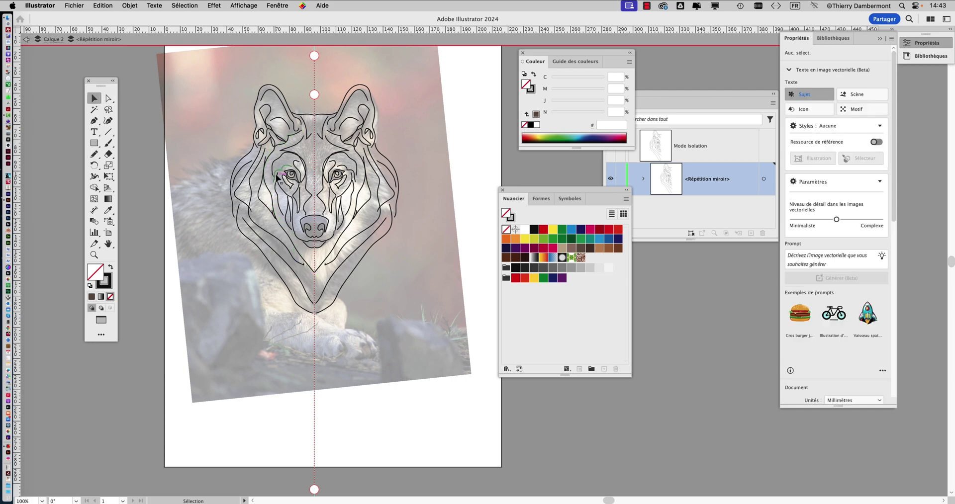
scroll(278, 178, "up", 3)
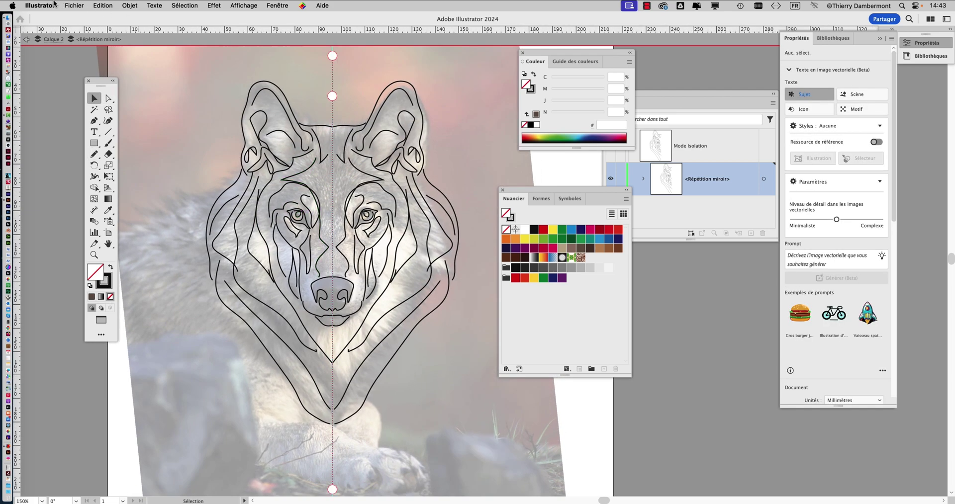
Save the document on the computer as loup - 01.ai in the symétrie 2 folder, accepting the Illustrator 2020 options.
left_click(73, 6)
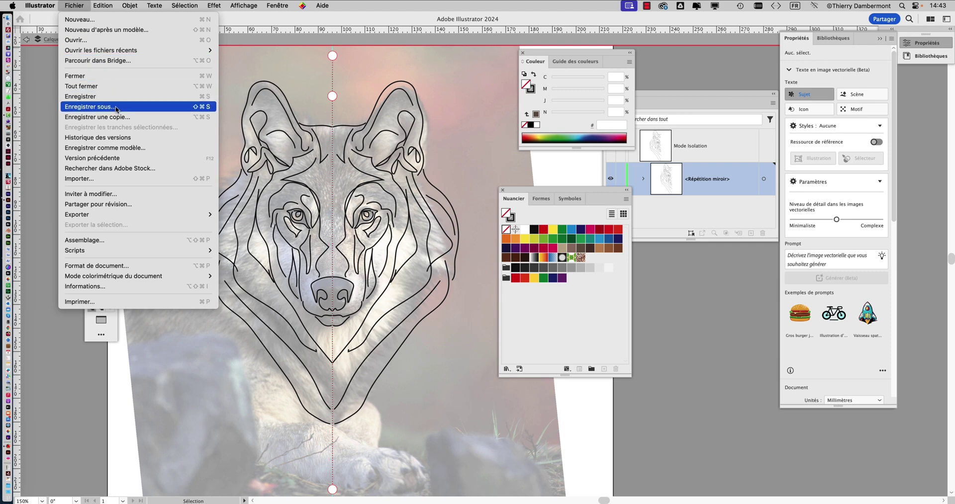
left_click(99, 98)
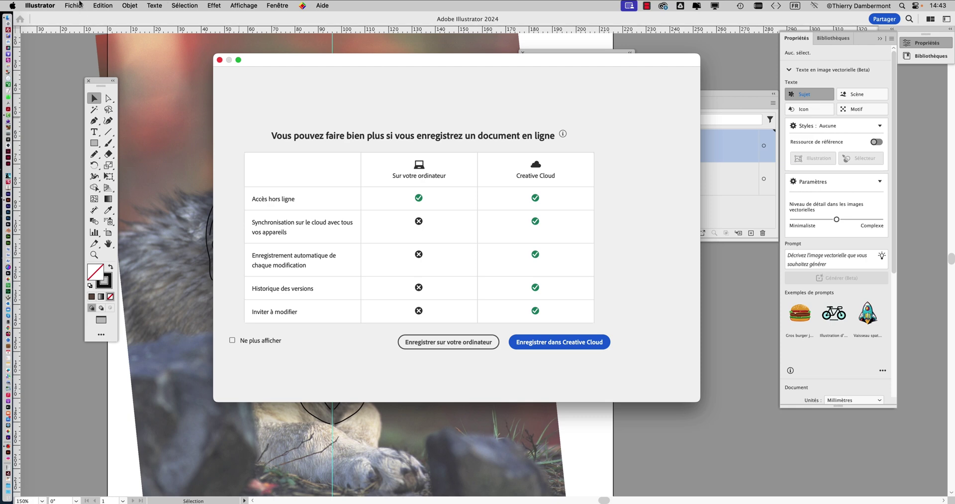
left_click(430, 348)
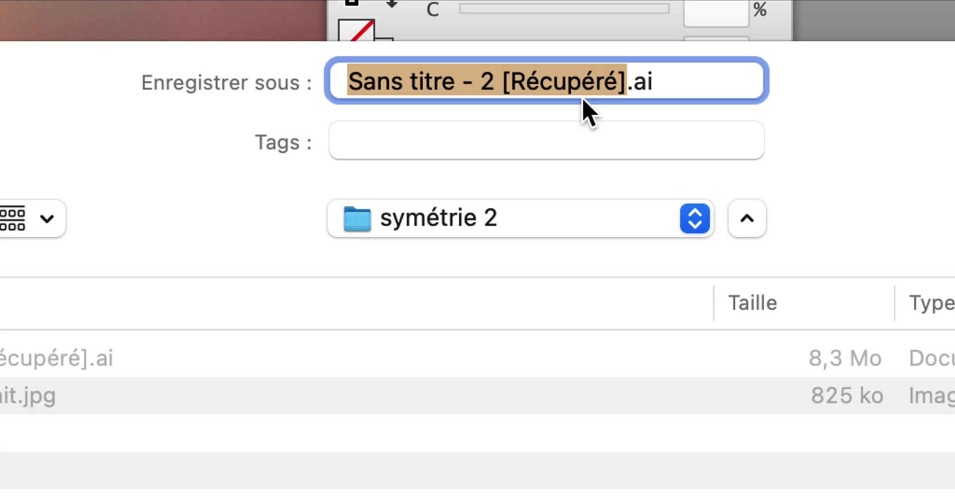
type("loup - 01")
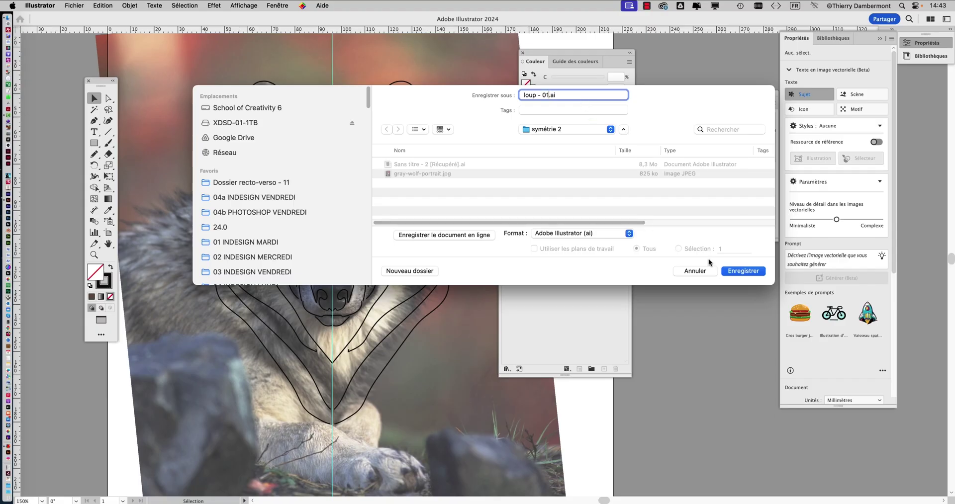
left_click(726, 270)
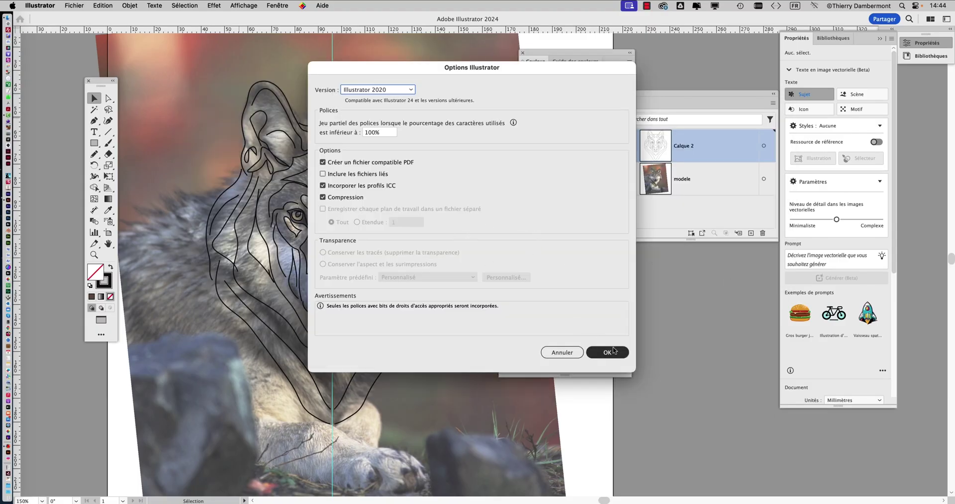
key("Return")
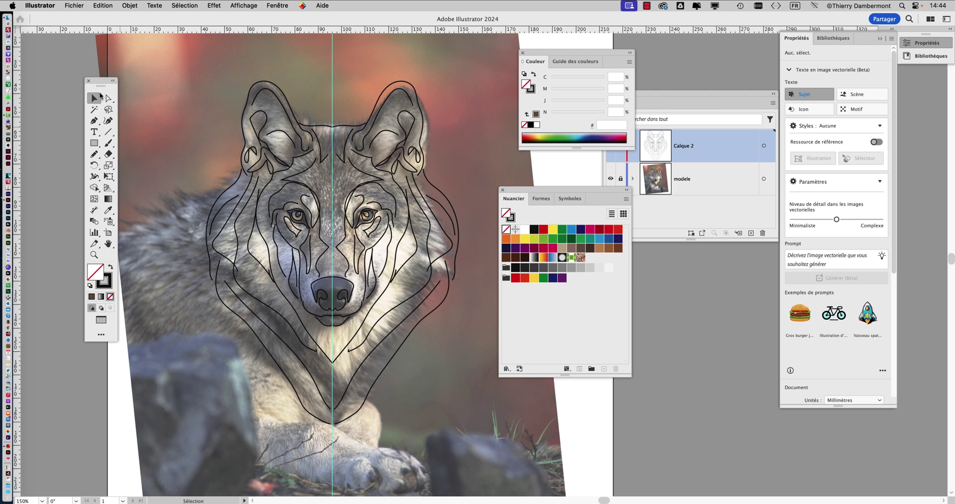
Bring the Calques panel to the front and hide the modele layer so only the wolf line drawing shows.
left_click(679, 204)
left_click(609, 179)
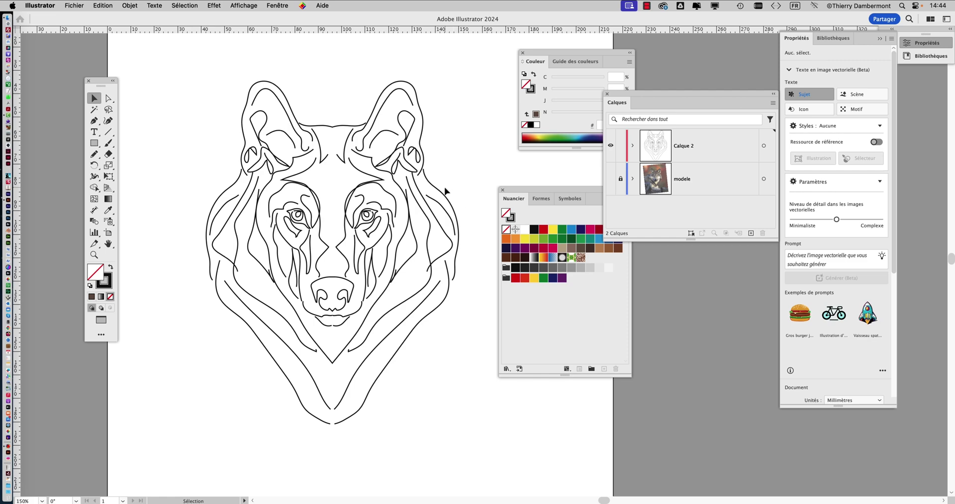
scroll(446, 189, "up", 1)
left_click_drag(414, 255, 424, 219)
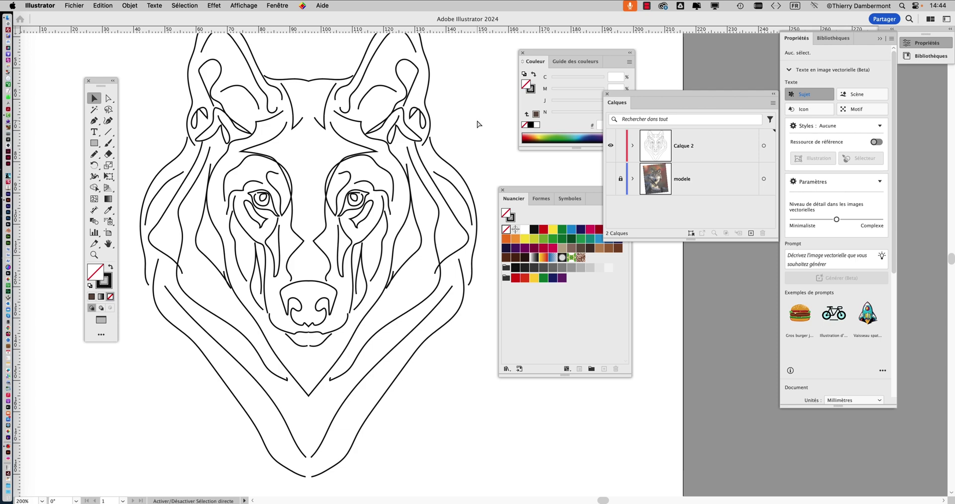
Switch to Firefox and browse the shopping results for "livres de coloriage pour adultes".
key("super+Tab")
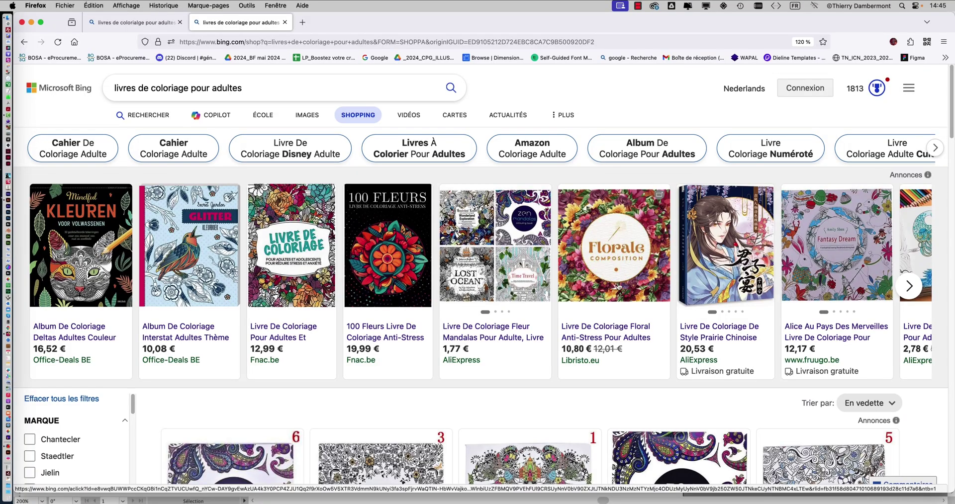
scroll(618, 291, "down", 3)
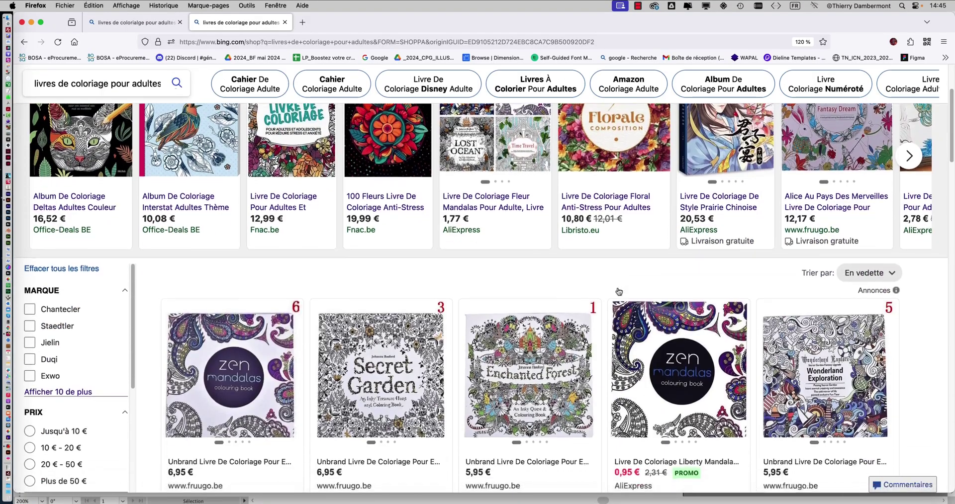
scroll(618, 291, "down", 3)
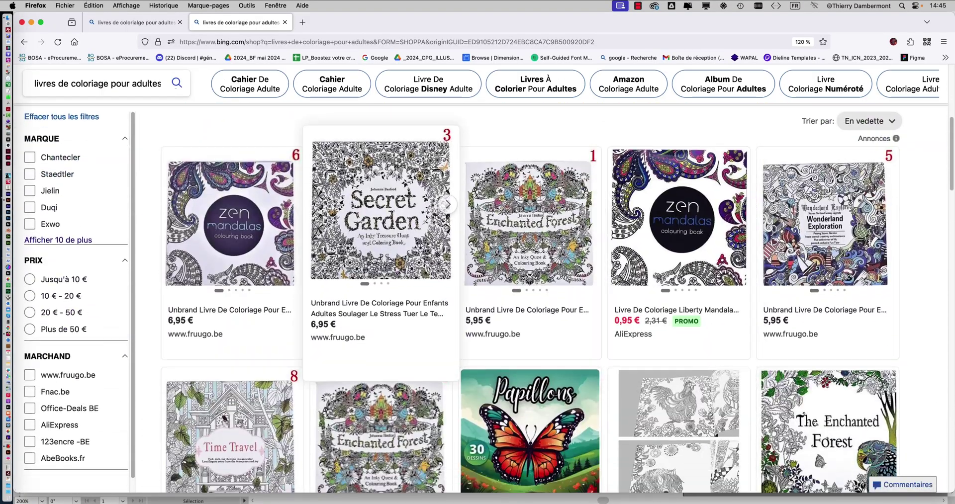
scroll(380, 278, "down", 3)
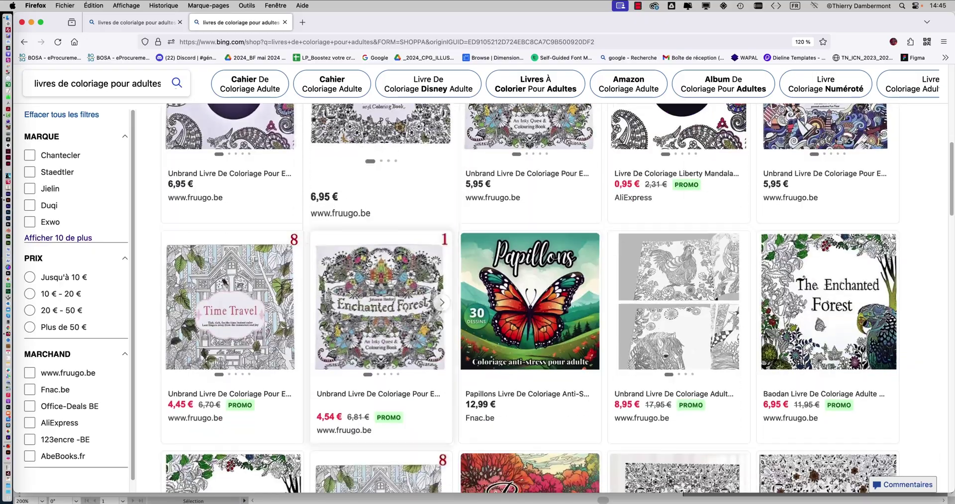
scroll(368, 261, "up", 10)
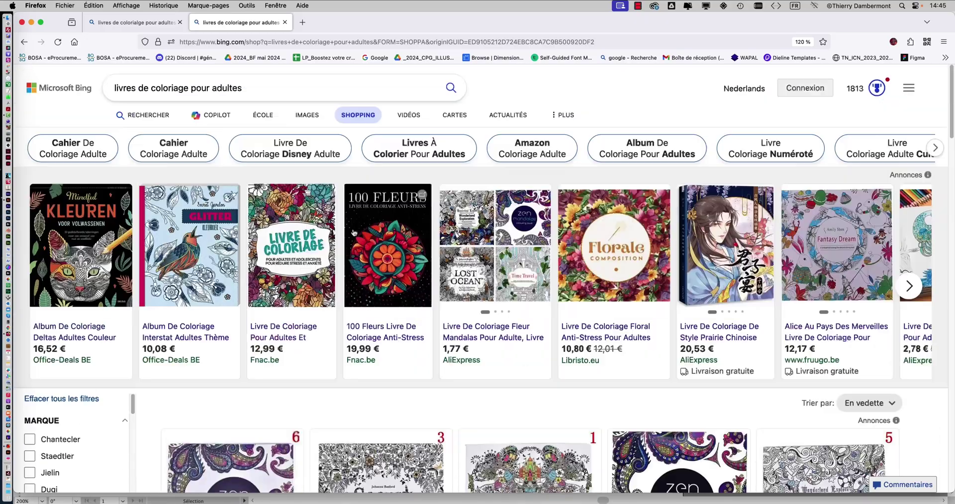
Find the Nature Sauvage 2 tiger cover in the image results, open the image on its own and enlarge it to 170 %.
left_click(296, 115)
scroll(512, 315, "down", 1)
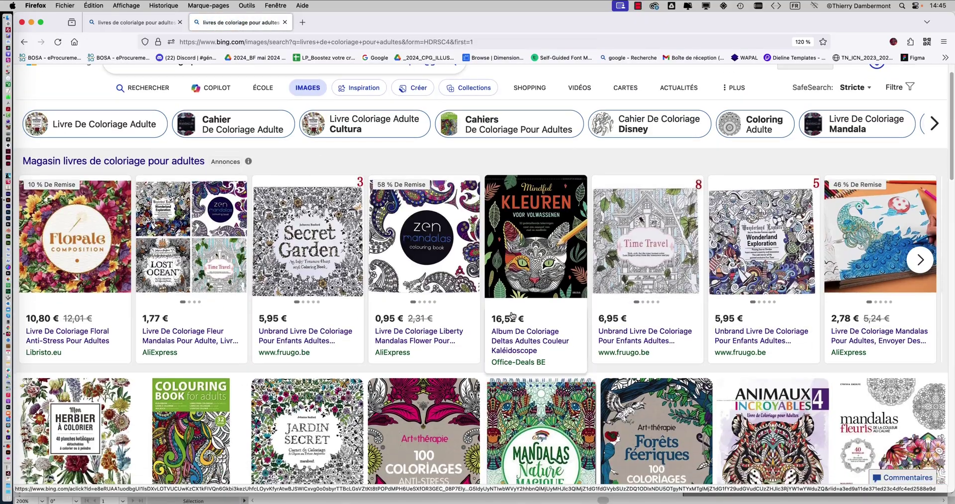
scroll(512, 315, "down", 10)
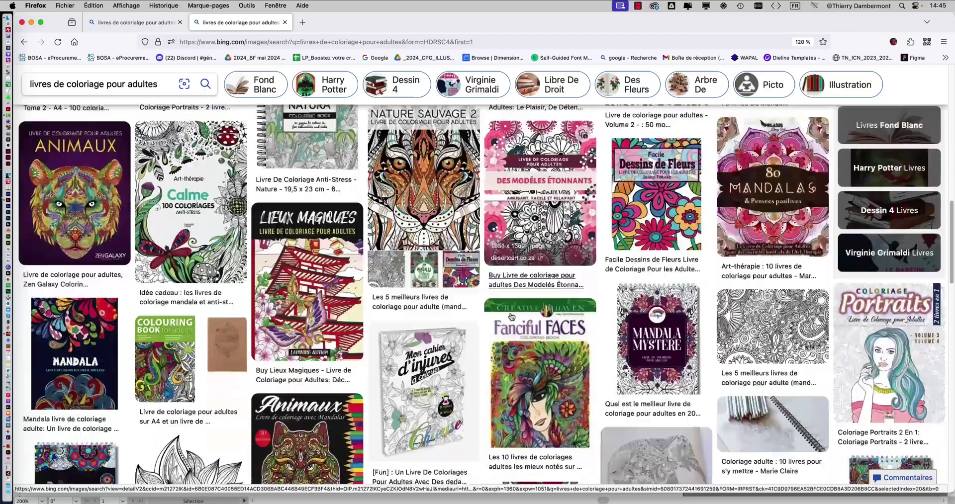
left_click(441, 224)
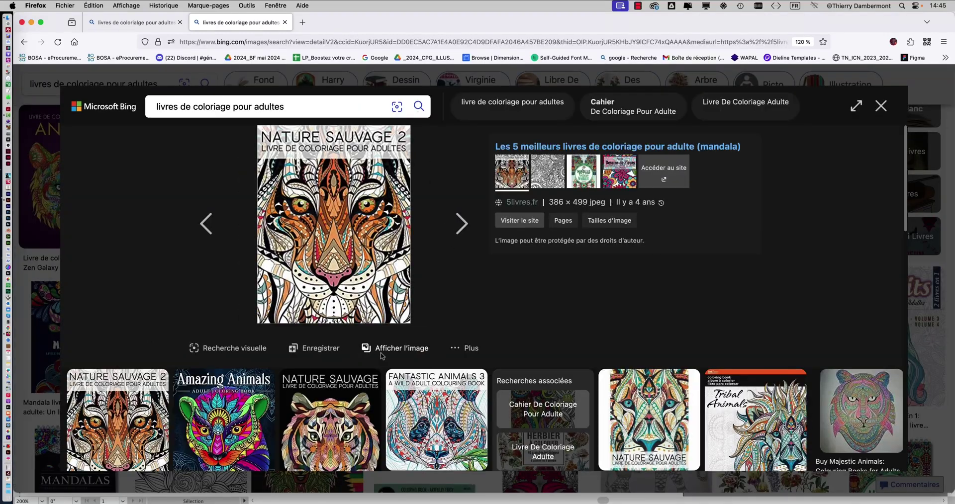
left_click(381, 349)
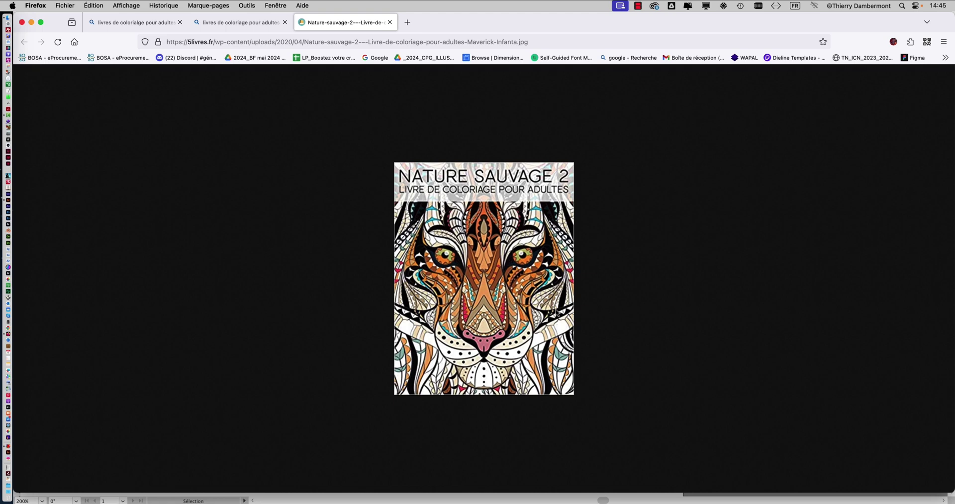
key("super+plus")
key("super+plus")
key("super+plus")
key("super+plus")
key("super+plus")
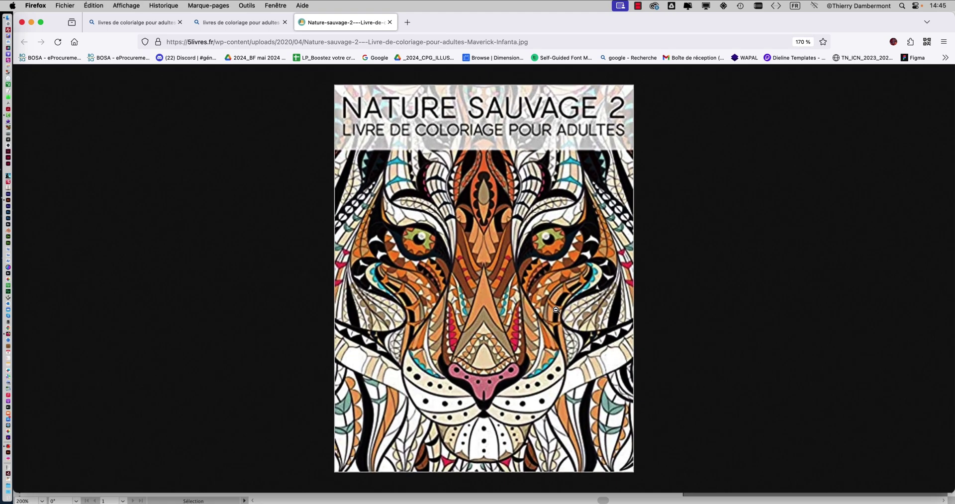
Reduce the Nature Sauvage 2 tiger cover image to 133 %.
key("super+plus")
key("super+minus")
key("super+minus")
key("super+minus")
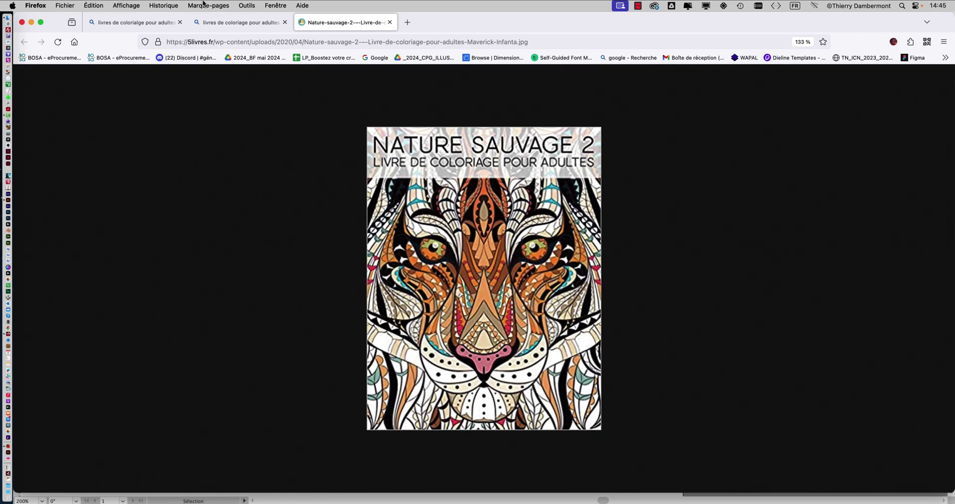
Return to the image results, find the Animaux wolf mandala cover and open its image on its own.
left_click(223, 24)
left_click(881, 105)
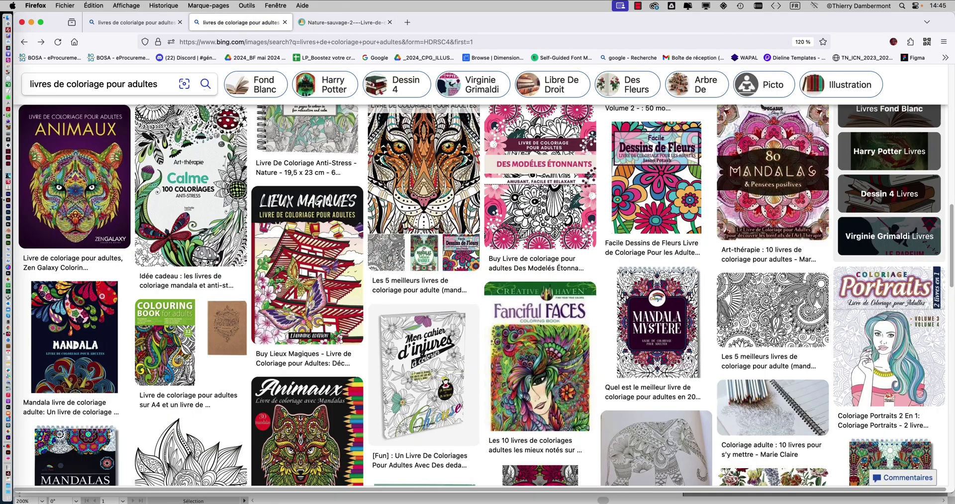
scroll(678, 301, "down", 2)
scroll(678, 300, "down", 3)
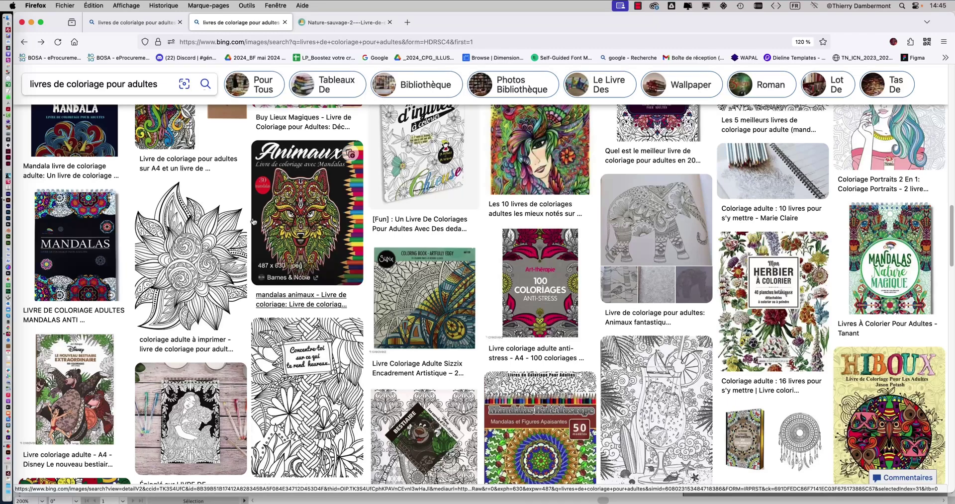
left_click(356, 326)
left_click(381, 348)
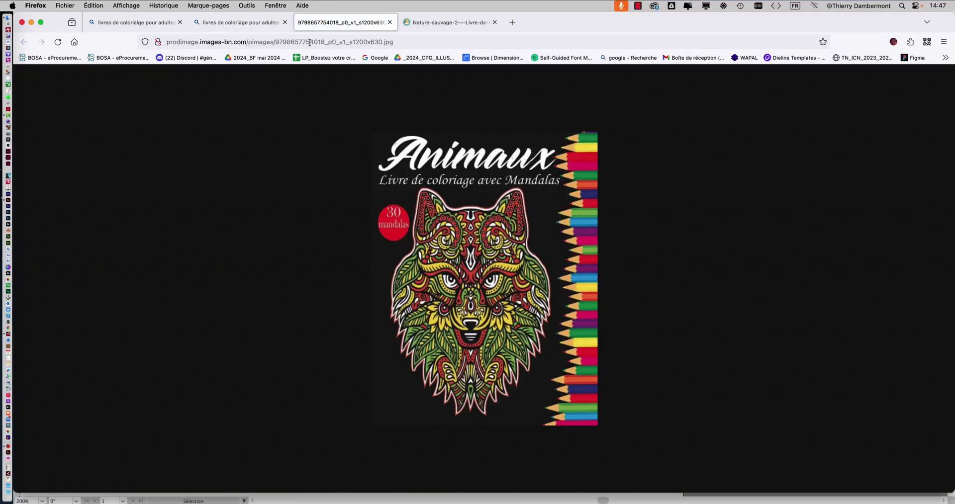
Browse the remaining colouring book results and search images for "t-shirt illustration print-on-demand".
left_click(246, 23)
left_click(879, 107)
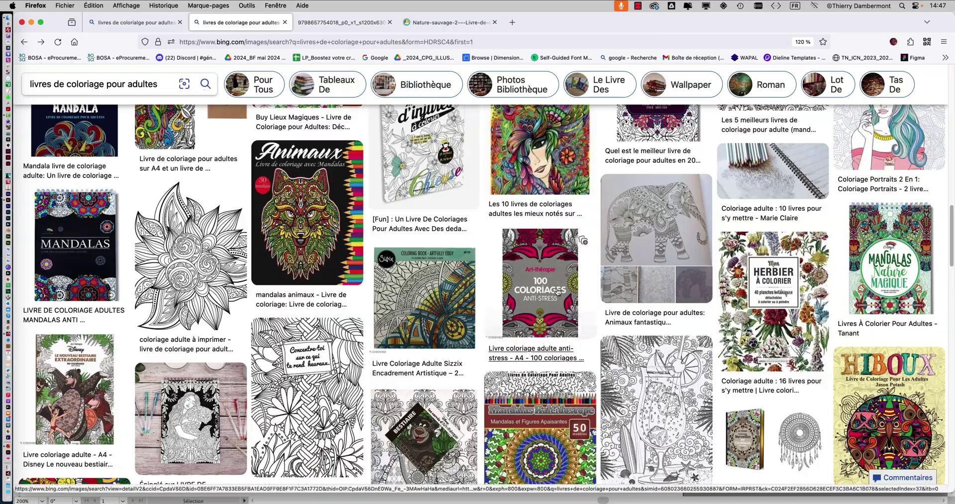
scroll(550, 279, "down", 10)
scroll(549, 279, "up", 15)
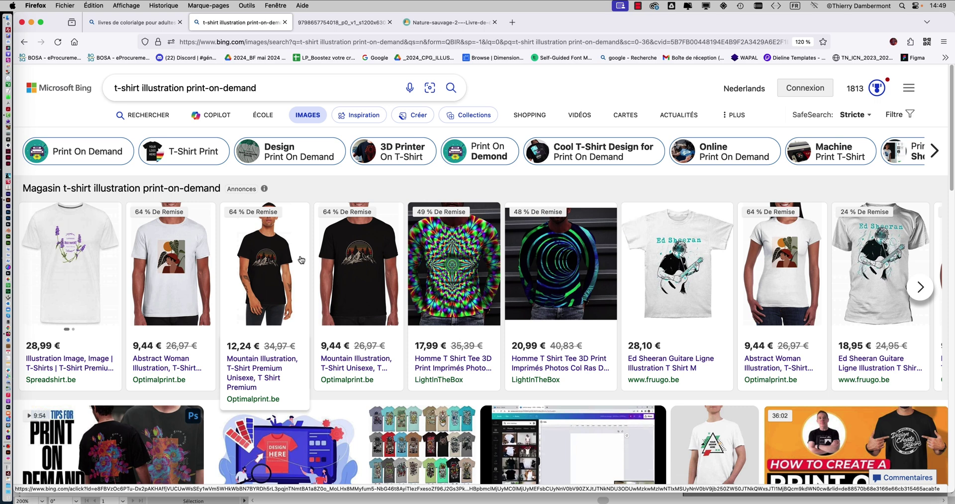
Open the black Mountain Illustration T-shirt from the shopping results and examine its print on the product page.
left_click_drag(258, 88, 112, 84)
left_click(355, 255)
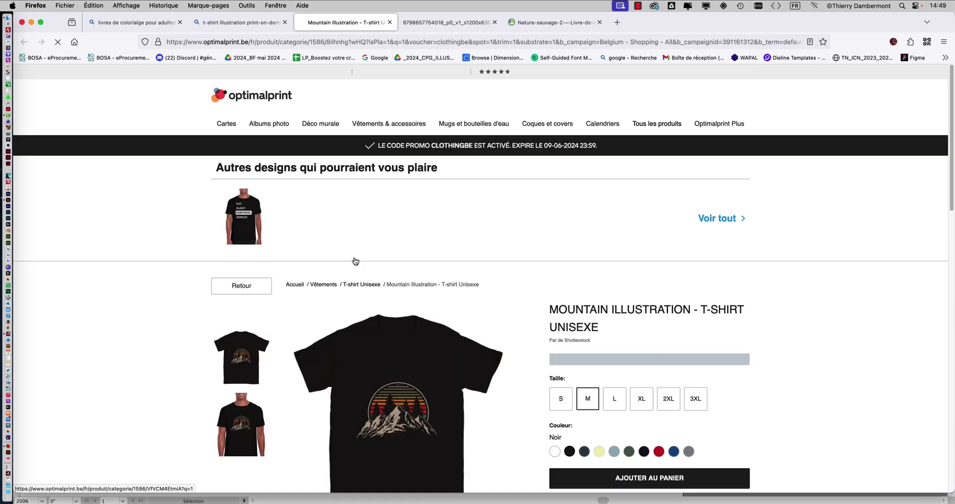
scroll(458, 346, "down", 2)
scroll(458, 346, "down", 5)
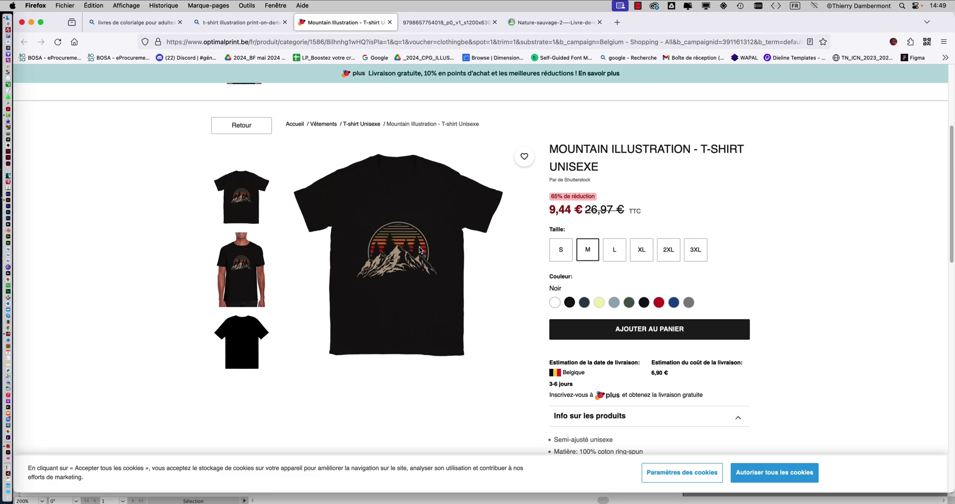
Return to the T-shirt results and examine the Abstract Woman Illustration women's T-shirt on its product page.
left_click(227, 23)
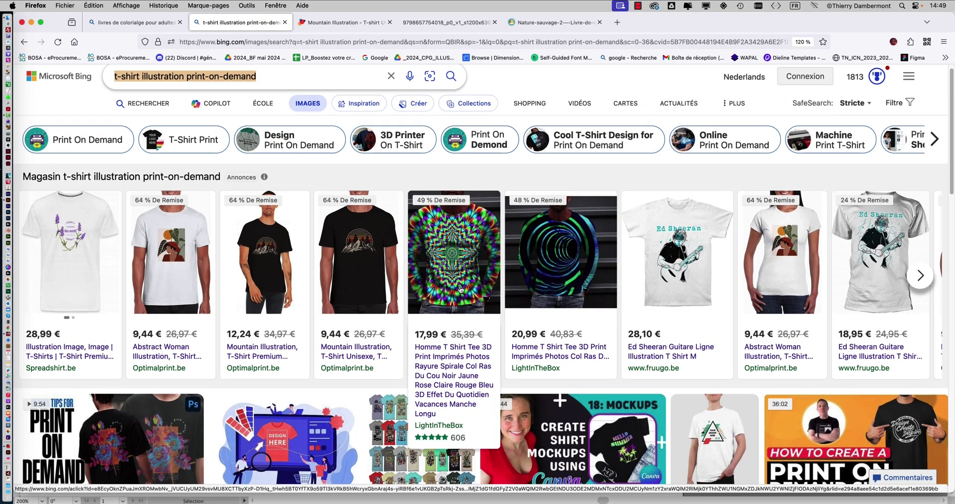
scroll(462, 291, "down", 5)
left_click(791, 151)
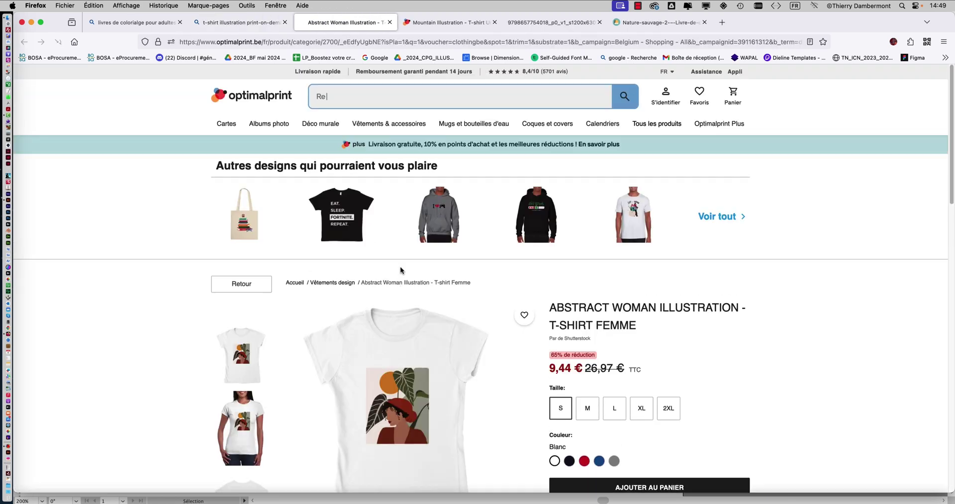
scroll(422, 378, "down", 2)
scroll(422, 378, "down", 1)
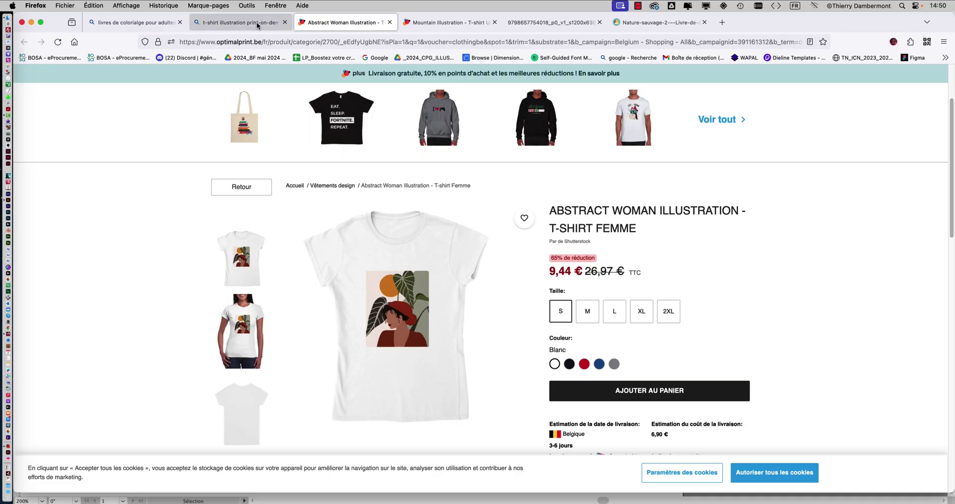
Find the black "Great Things Come to Those Who Don't Wait" T-shirt in the image results and open its image on its own.
left_click(256, 22)
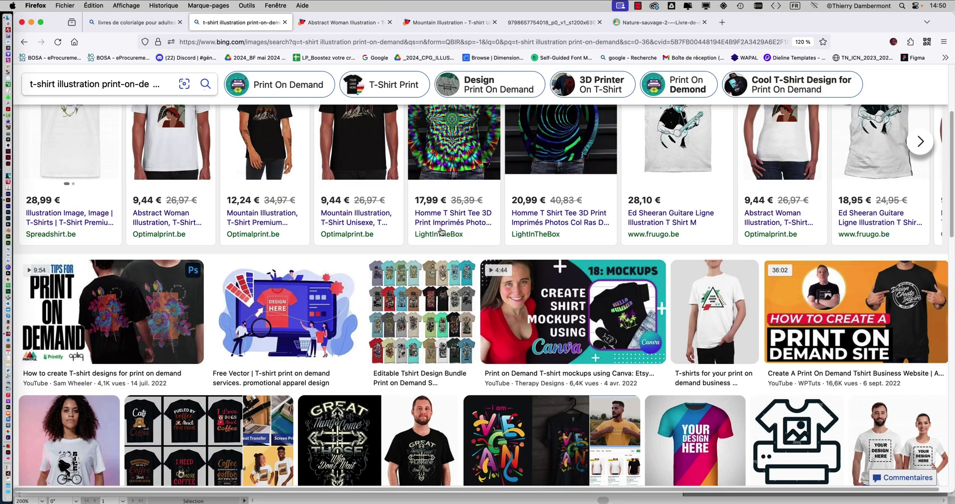
scroll(447, 249, "down", 5)
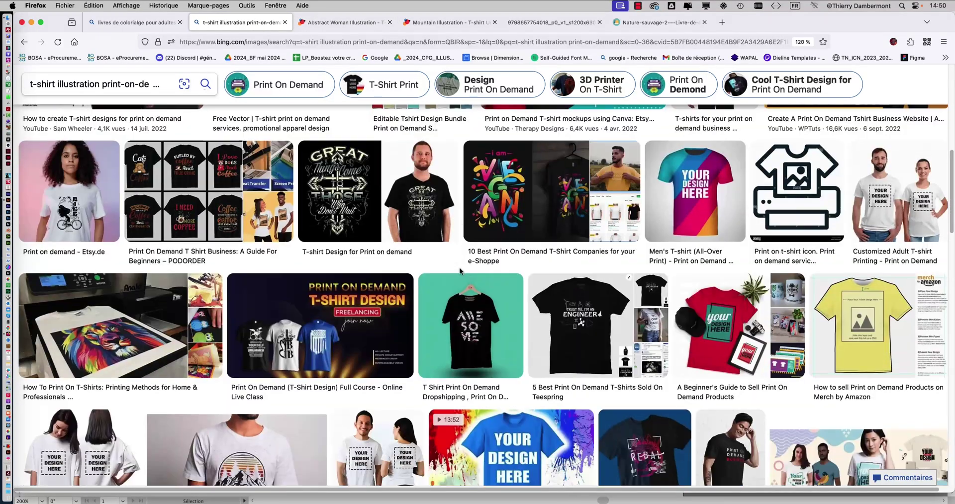
left_click(428, 224)
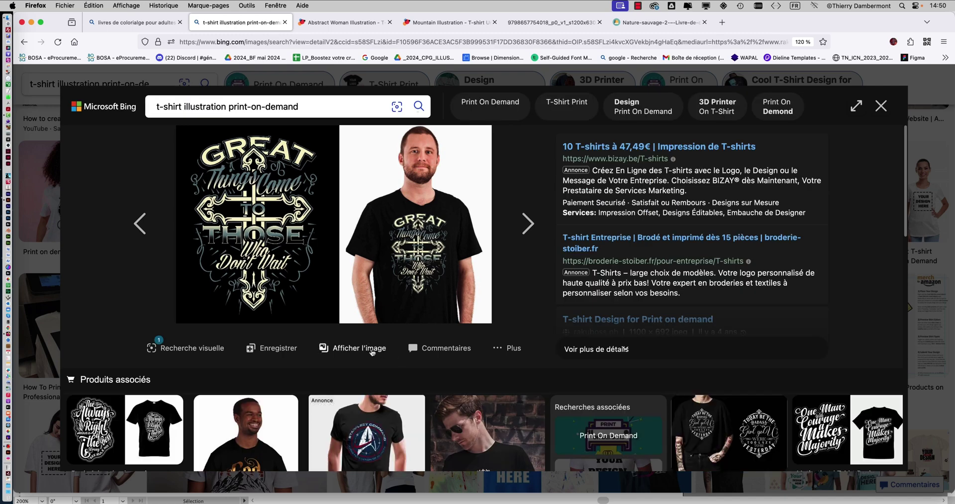
left_click(372, 351)
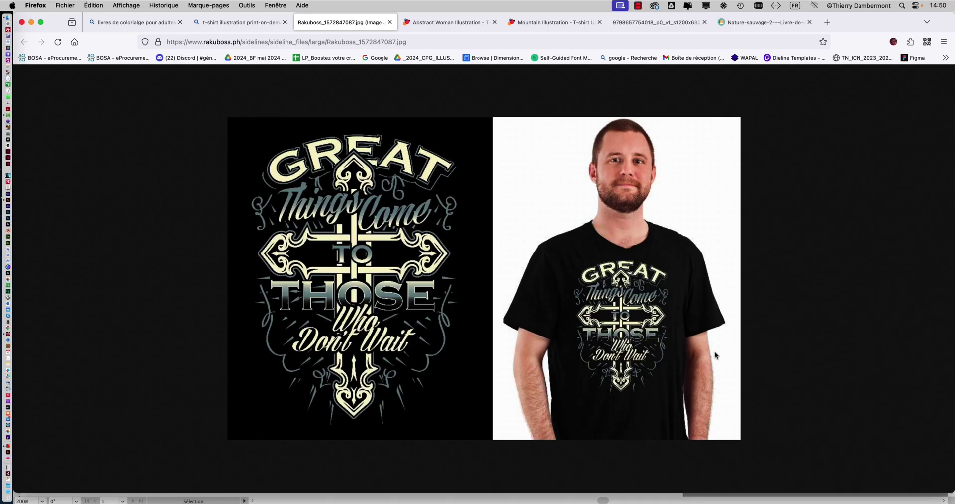
Go back to the T-shirt results, find the Muscle Car and E-Type Coupe shirts and open their image on its own.
left_click(238, 23)
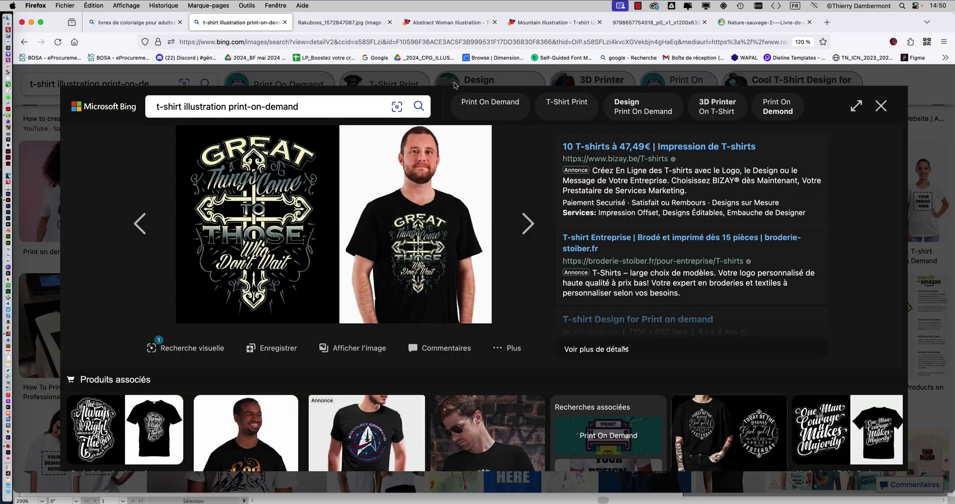
left_click(880, 106)
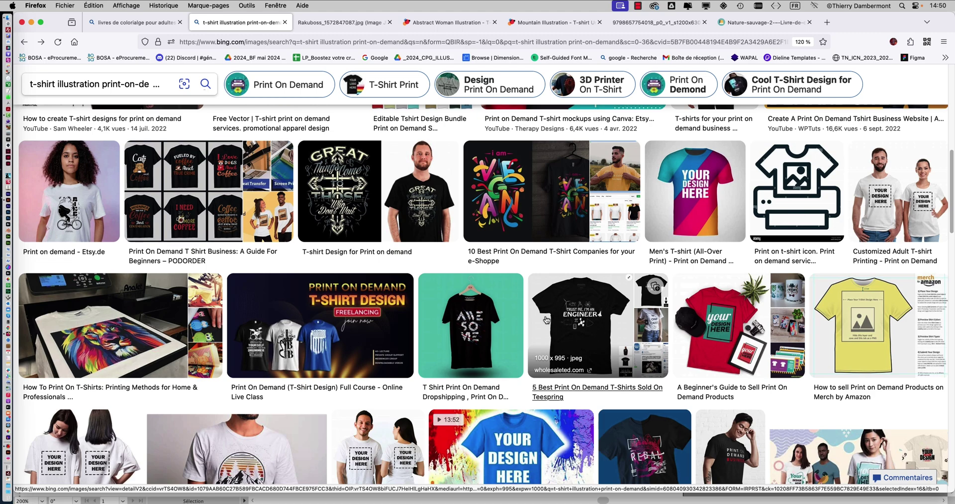
scroll(551, 318, "down", 3)
scroll(547, 317, "down", 5)
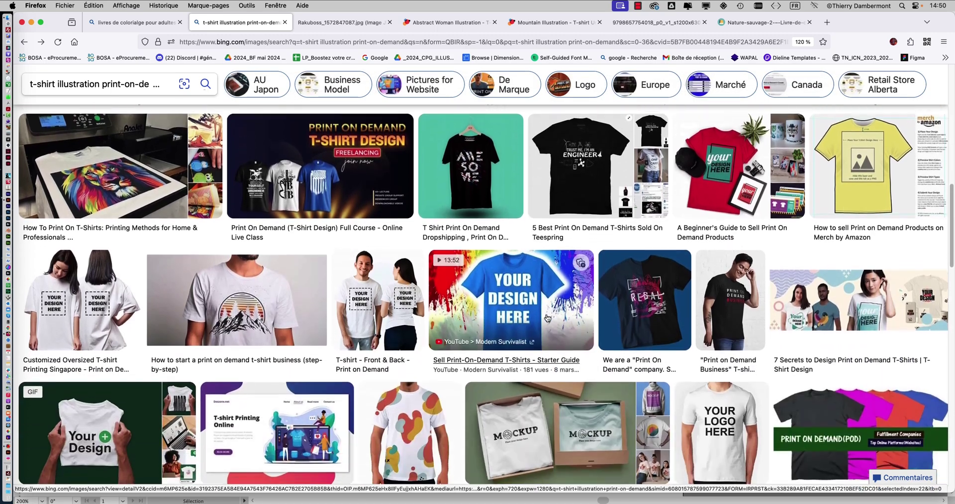
scroll(545, 318, "down", 3)
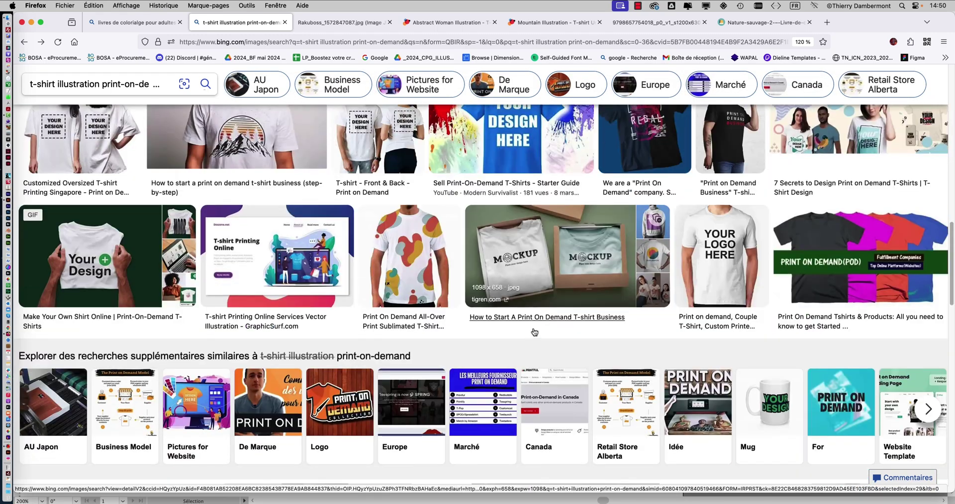
scroll(533, 329, "down", 4)
scroll(534, 329, "down", 5)
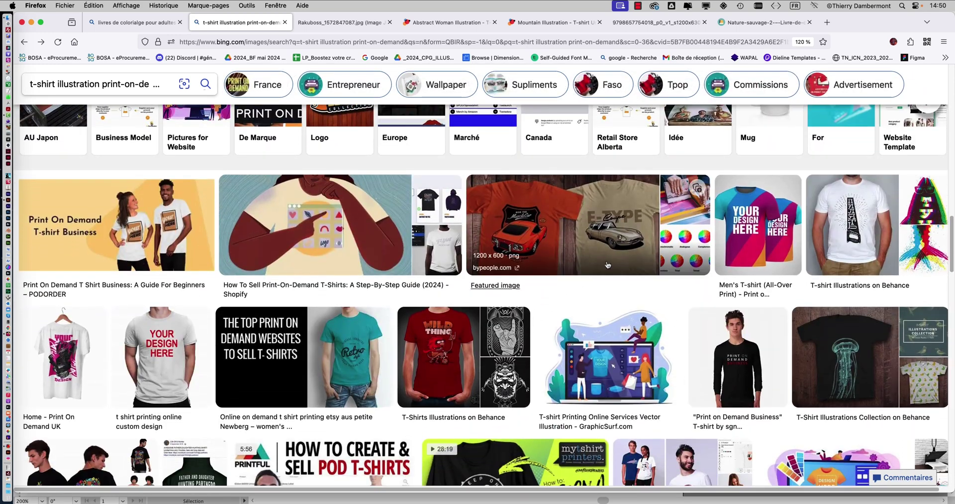
left_click(619, 246)
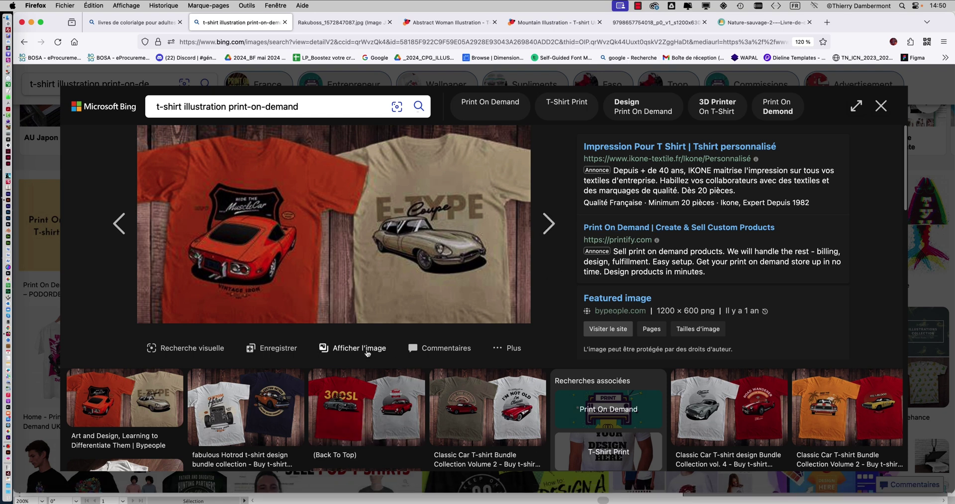
left_click(368, 352)
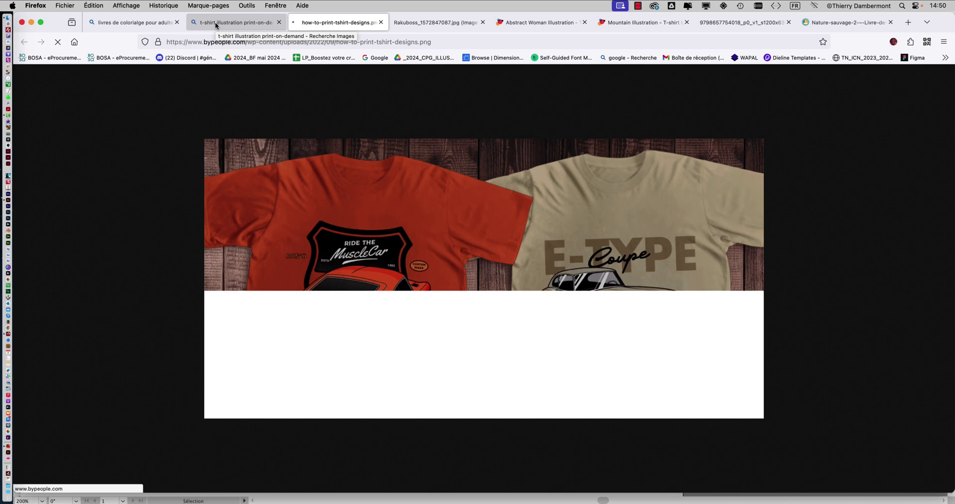
Close the car T-shirt preview in the results and browse further print-on-demand T-shirt illustrations.
left_click(215, 22)
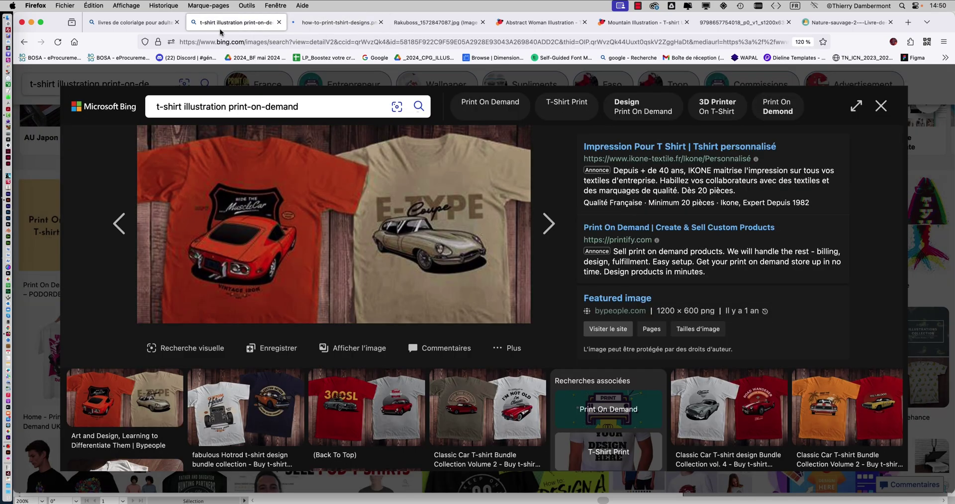
left_click(880, 106)
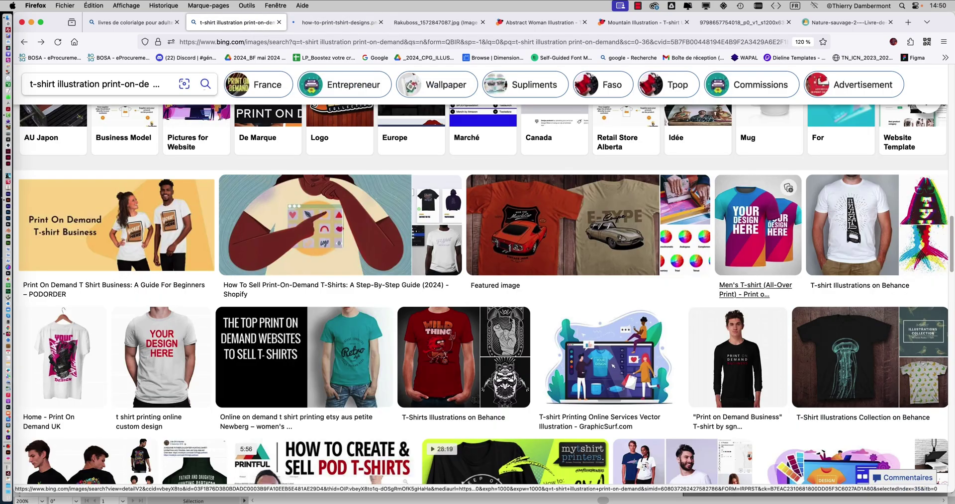
scroll(441, 371, "down", 3)
scroll(441, 371, "down", 3)
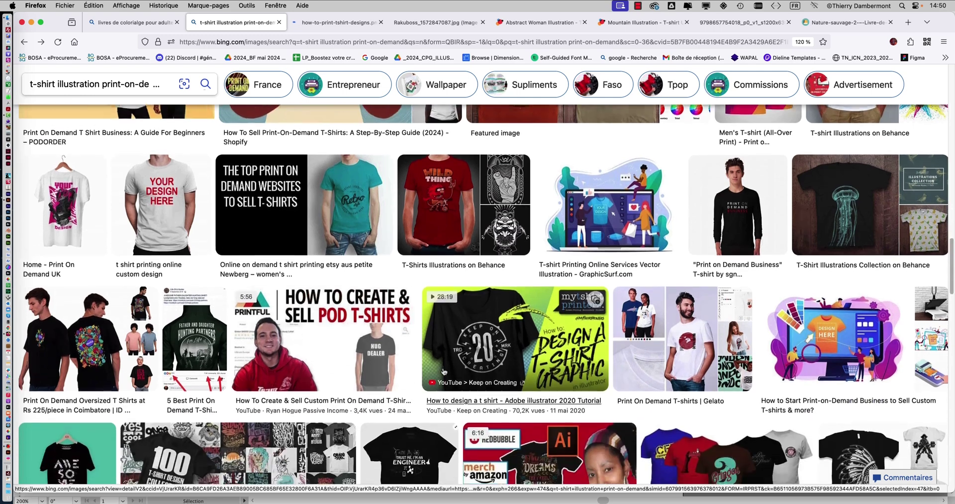
scroll(443, 377, "down", 3)
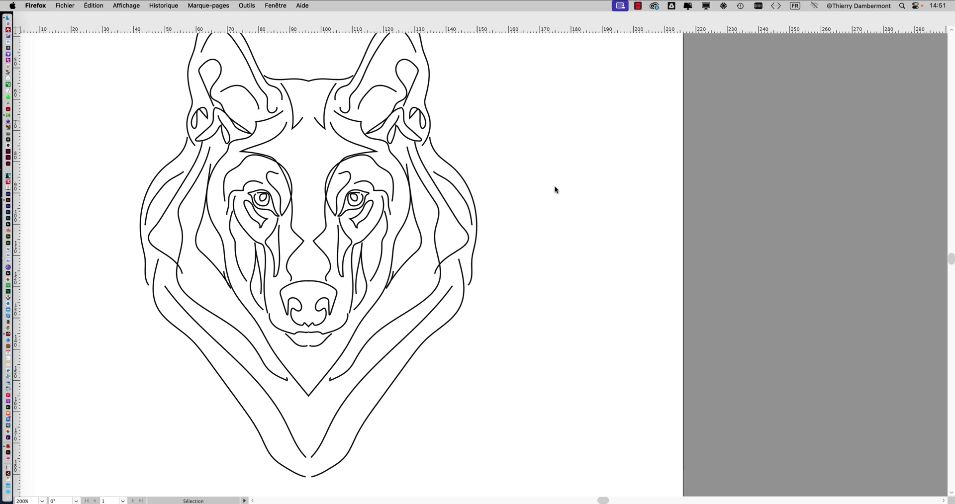
Switch to Illustrator, show the wolf drawing at 150 % and move the Nuancier panel farther from it.
left_click(532, 191)
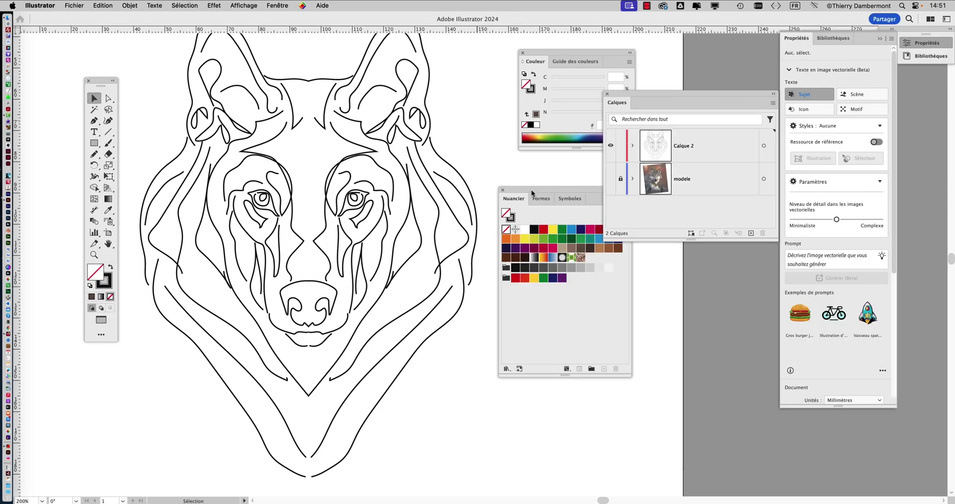
scroll(475, 158, "down", 1)
left_click_drag(481, 200, 443, 198)
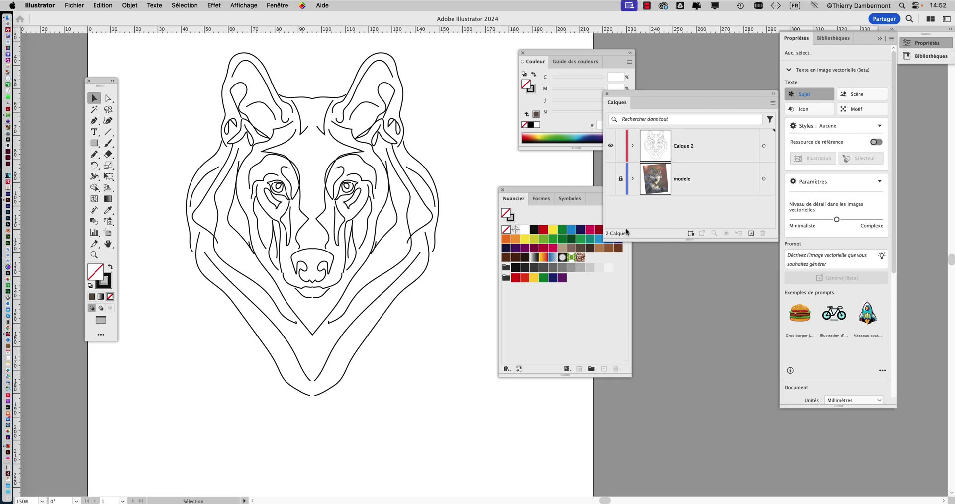
left_click_drag(545, 189, 568, 210)
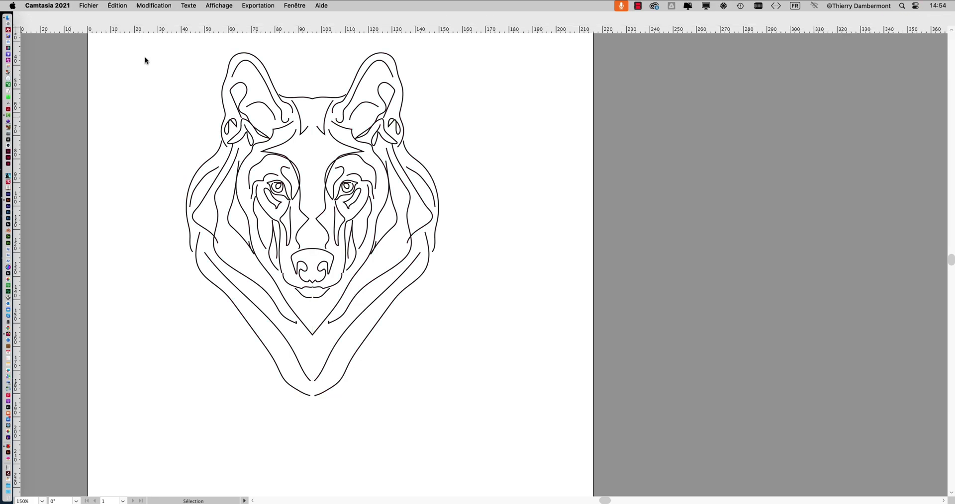
Save the wolf drawing on the computer as loup - 02.ai in the symétrie 2 folder, in Illustrator 2020 format, and stop the cloud-saving notice from reappearing.
left_click(159, 70)
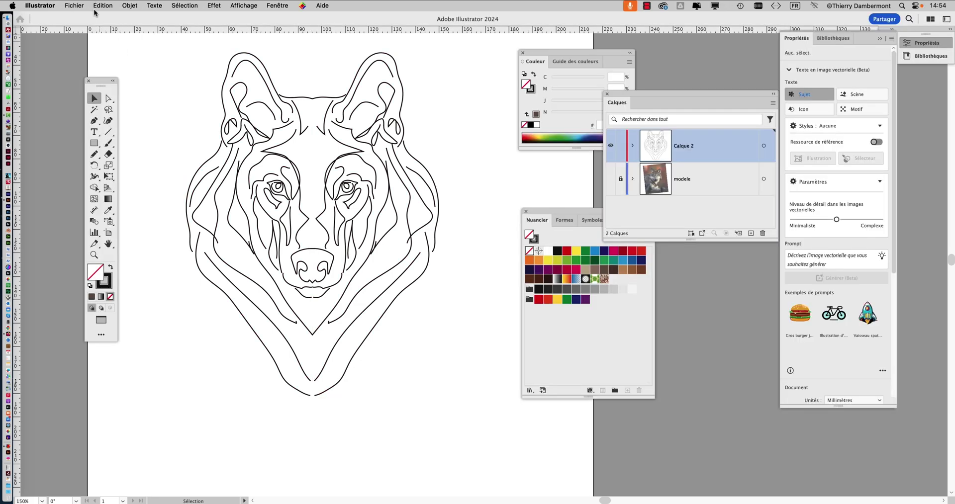
left_click(74, 7)
left_click(90, 106)
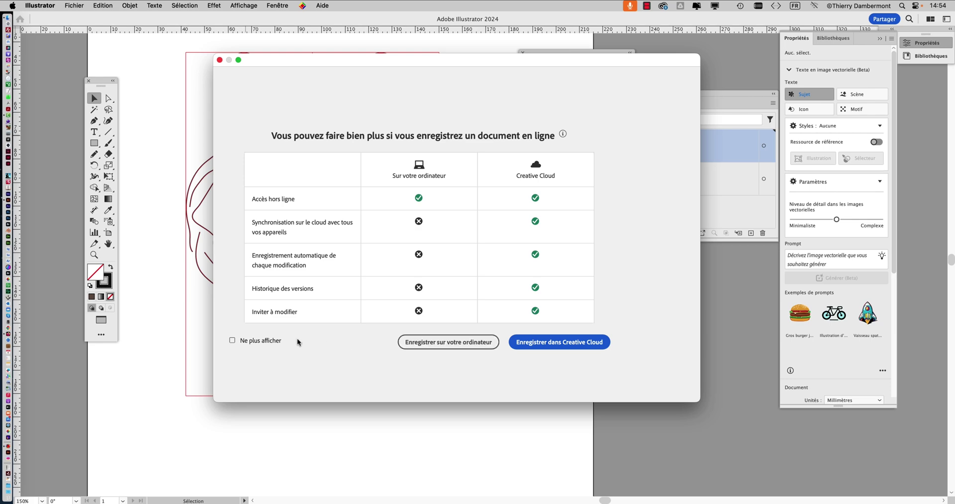
left_click(264, 342)
left_click(458, 343)
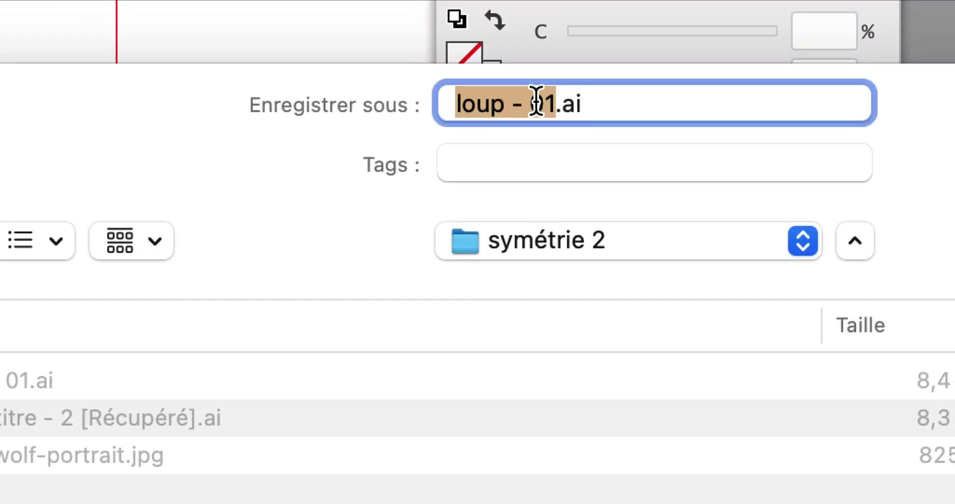
left_click(676, 2)
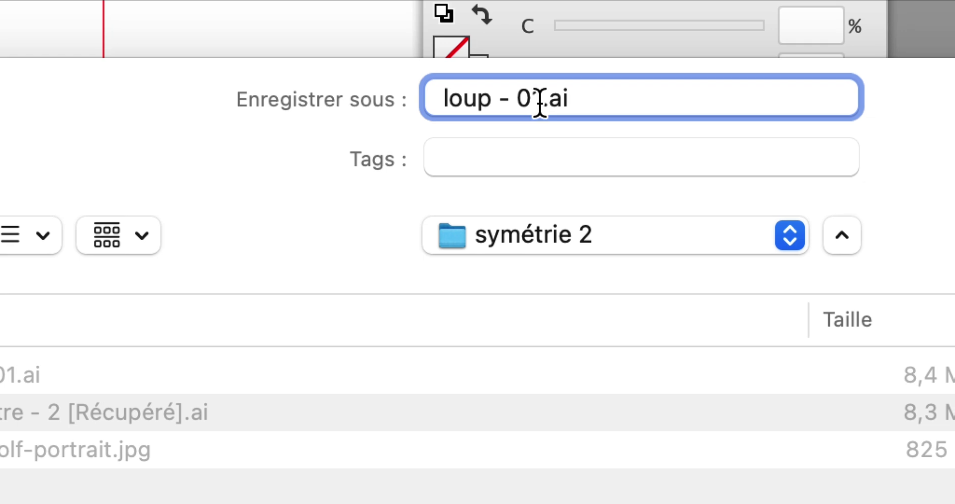
left_click_drag(539, 102, 532, 102)
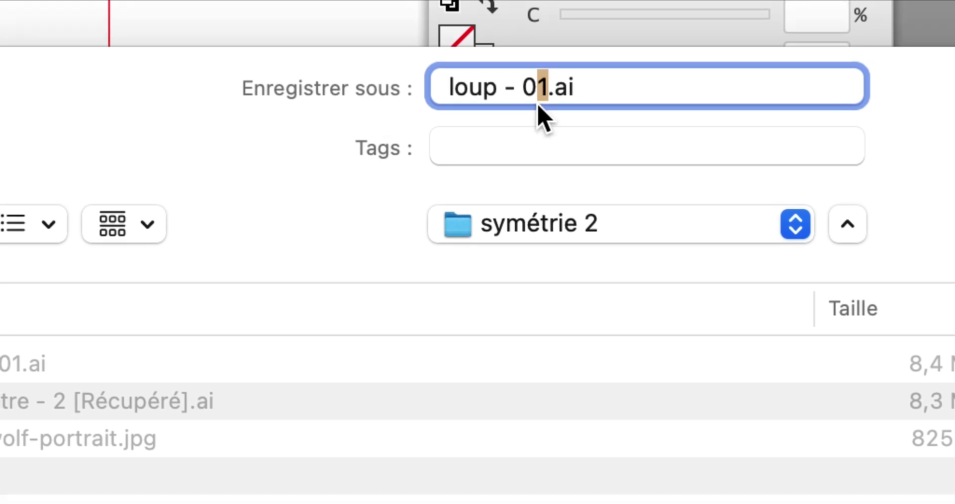
type("2")
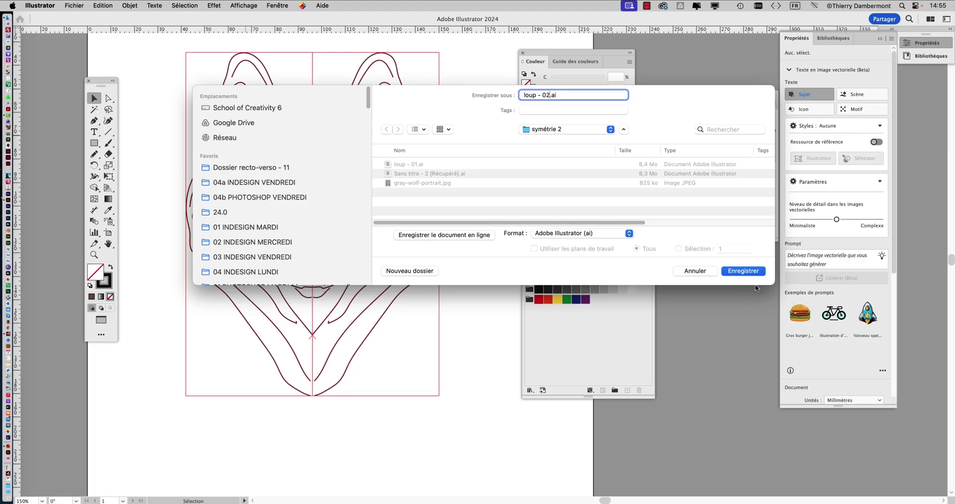
left_click(752, 270)
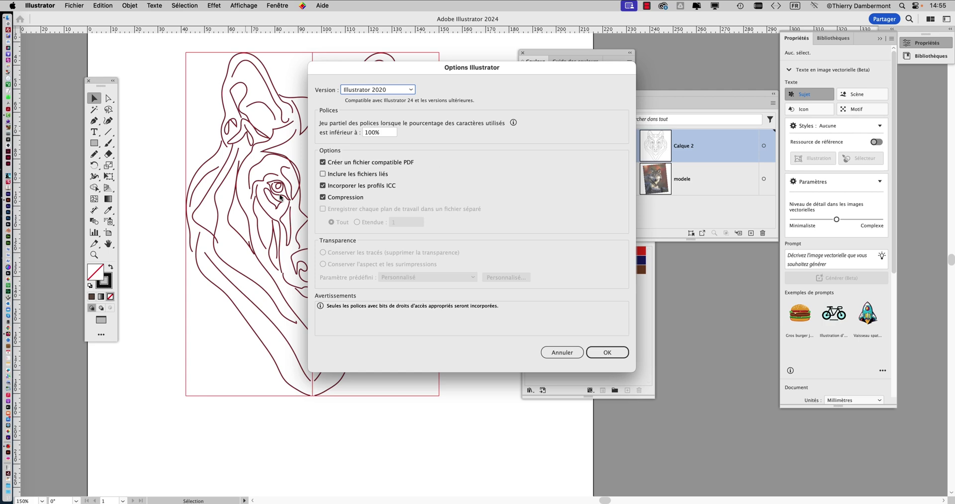
left_click(605, 348)
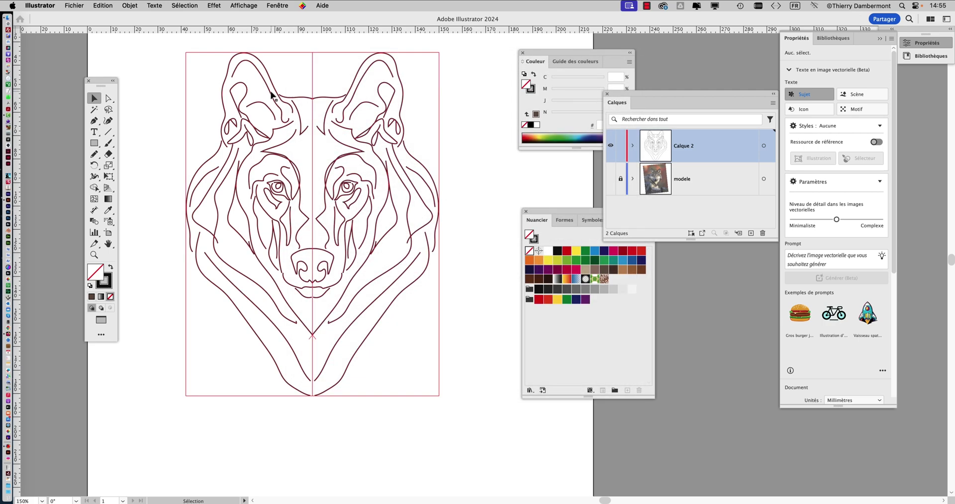
Show the drawing at 100 %, turn on the bounding box display and select the wolf's mirror repeat.
key("super+minus")
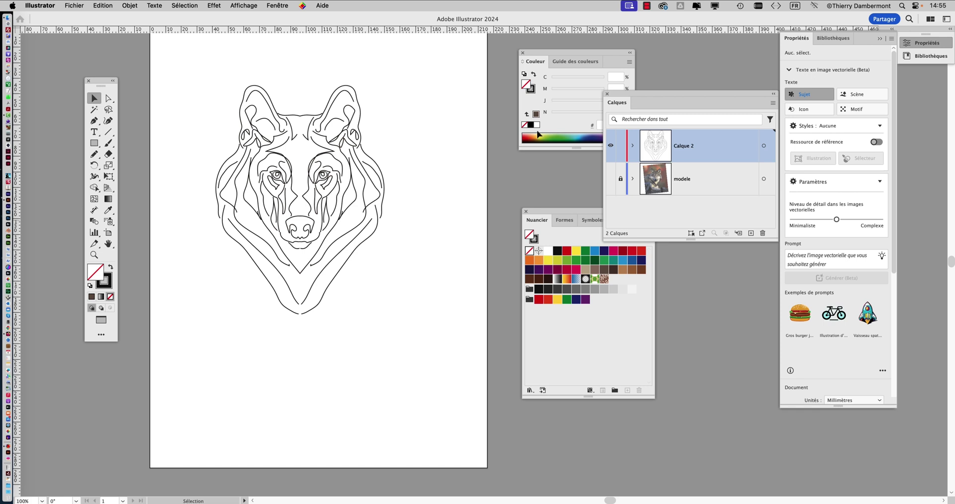
left_click(238, 174)
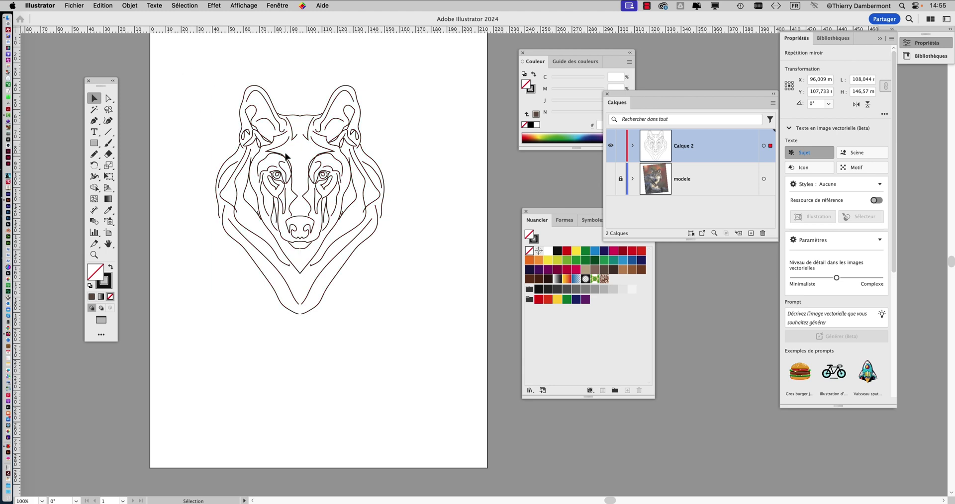
left_click(284, 159)
left_click(234, 144)
left_click(241, 5)
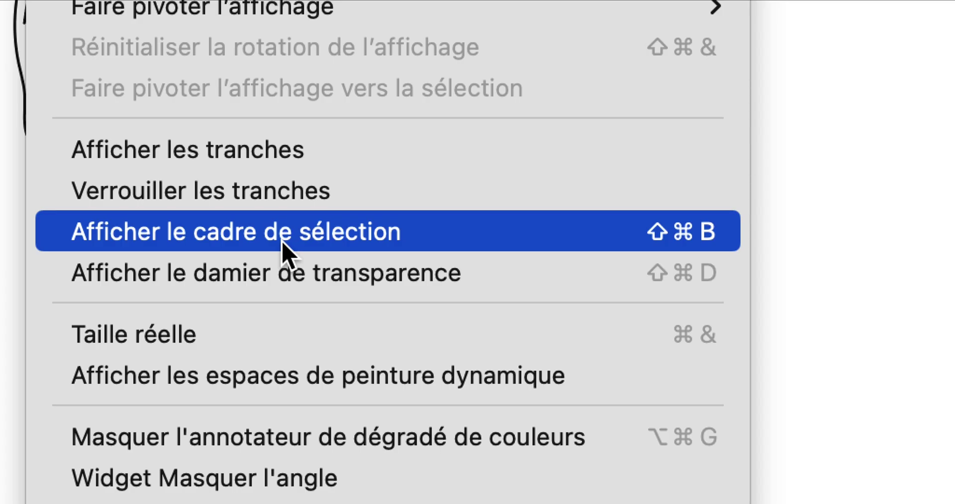
left_click(283, 243)
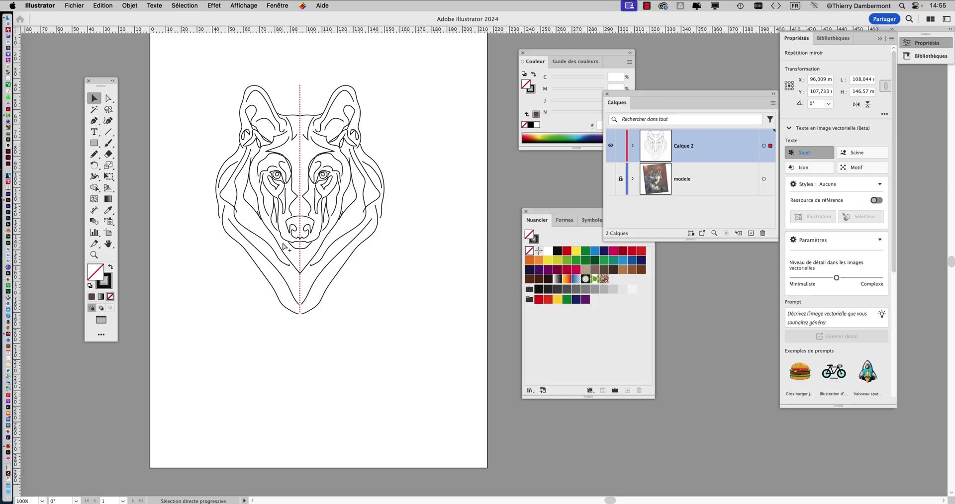
left_click(437, 141)
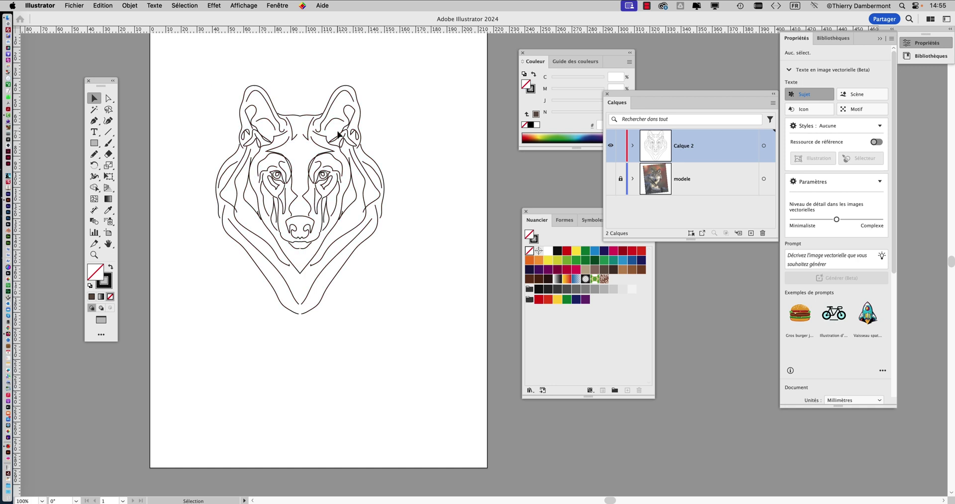
left_click(330, 109)
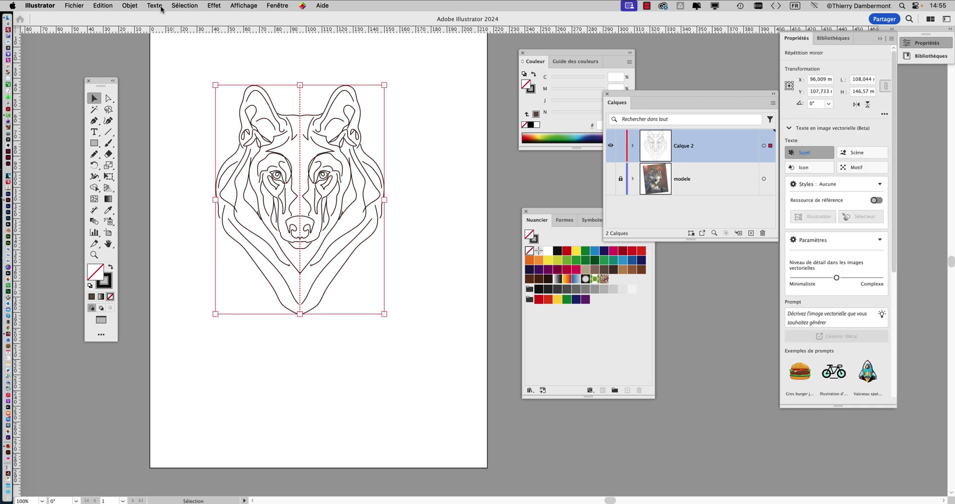
Try releasing the wolf's mirror repeat with the Repeat release command and undo the release.
left_click(129, 6)
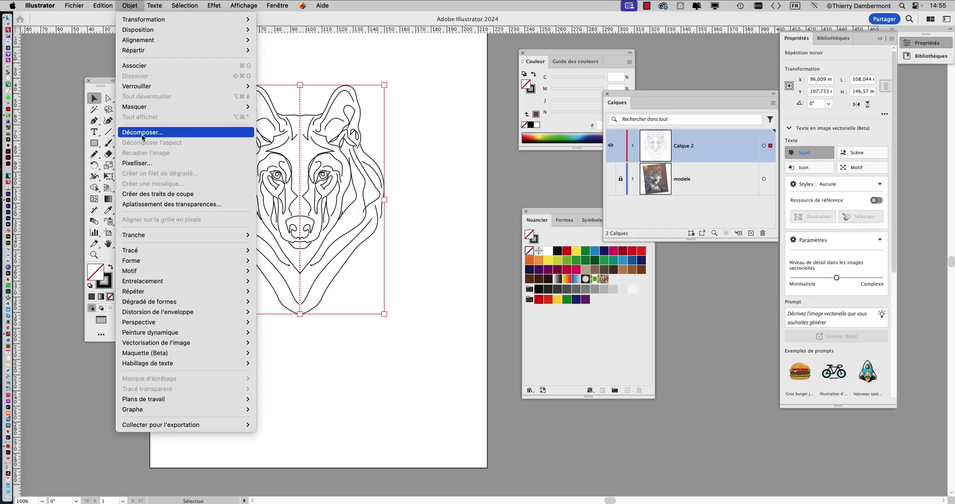
left_click(424, 127)
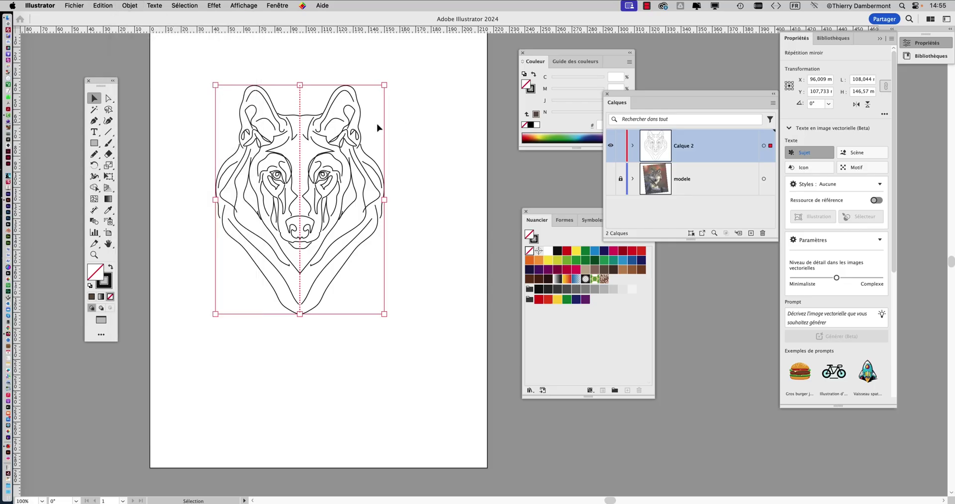
left_click(128, 5)
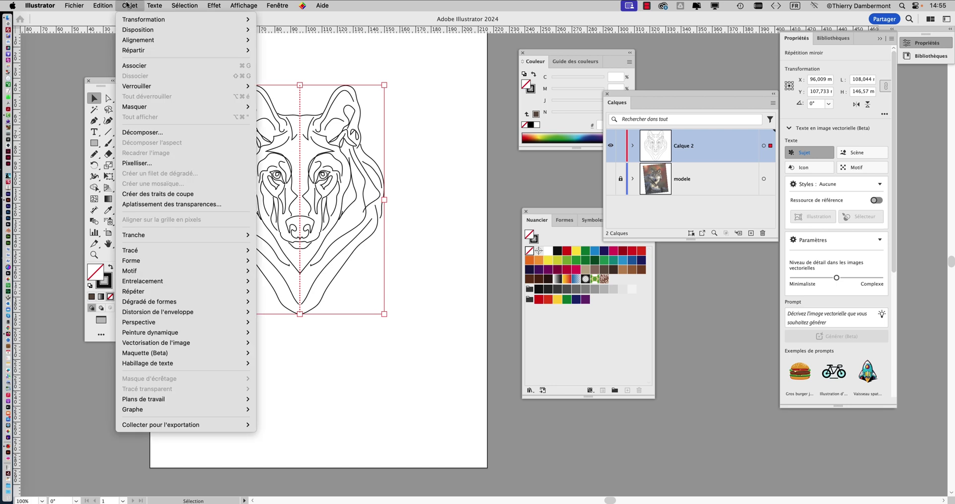
mouse_move(143, 296)
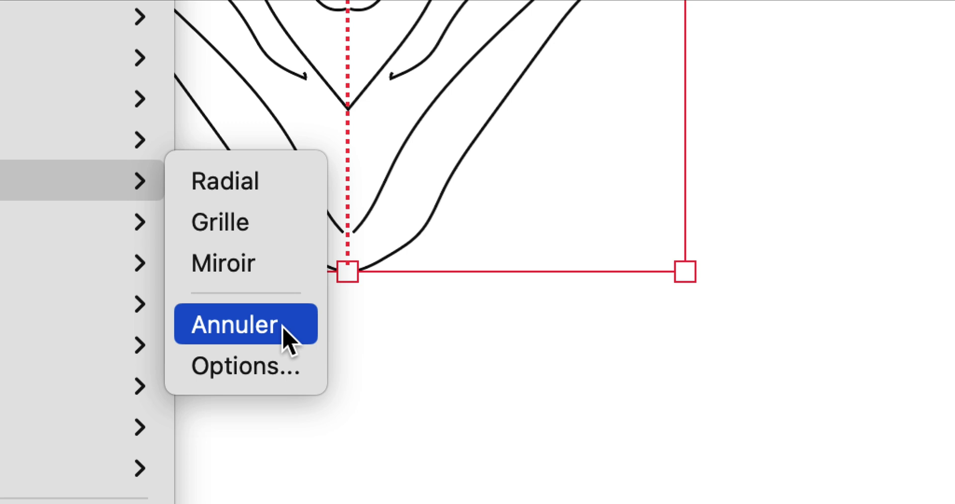
left_click(282, 328)
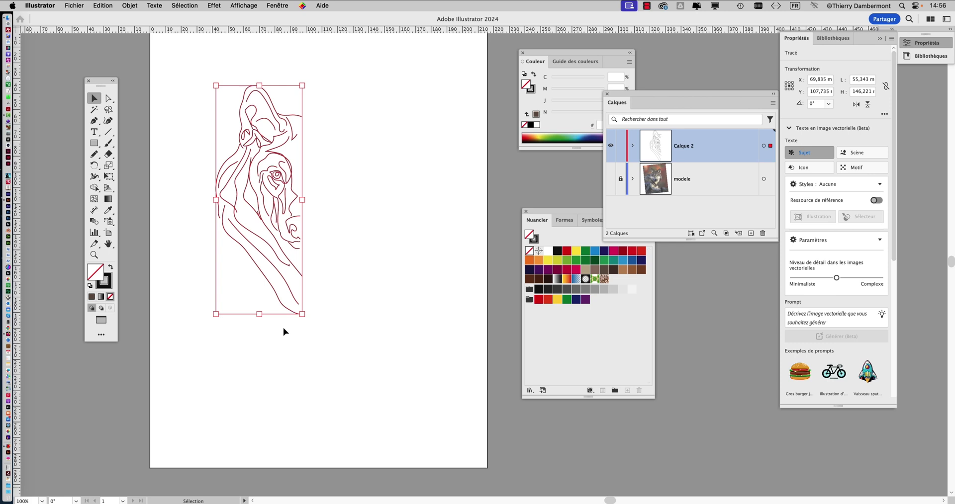
key("a")
key("v")
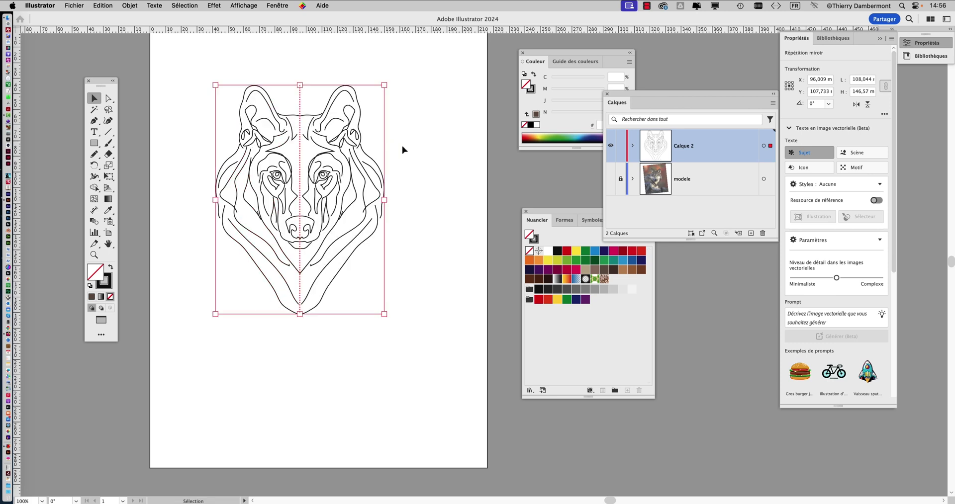
left_click(416, 123)
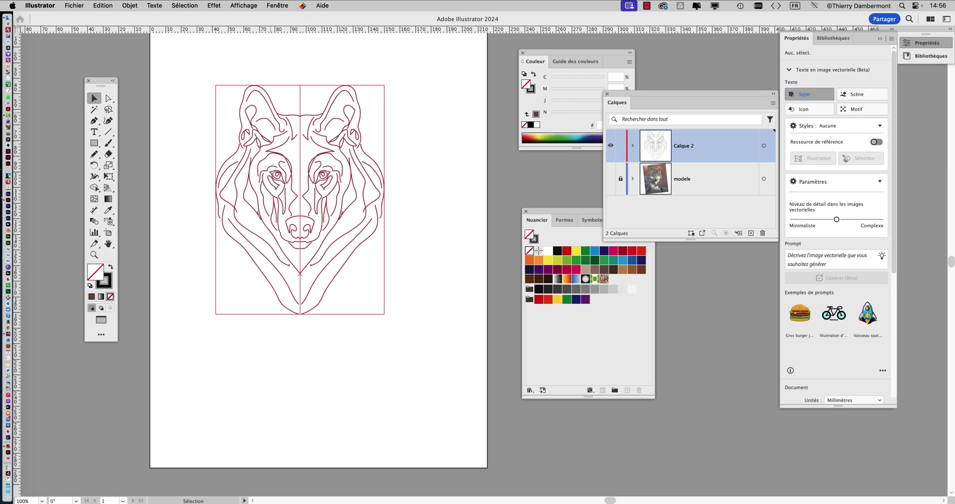
Expand Calque 2 in the layers, highlight its <Répétition miroir> object and move the Calques panel away from the drawing.
left_click(271, 114)
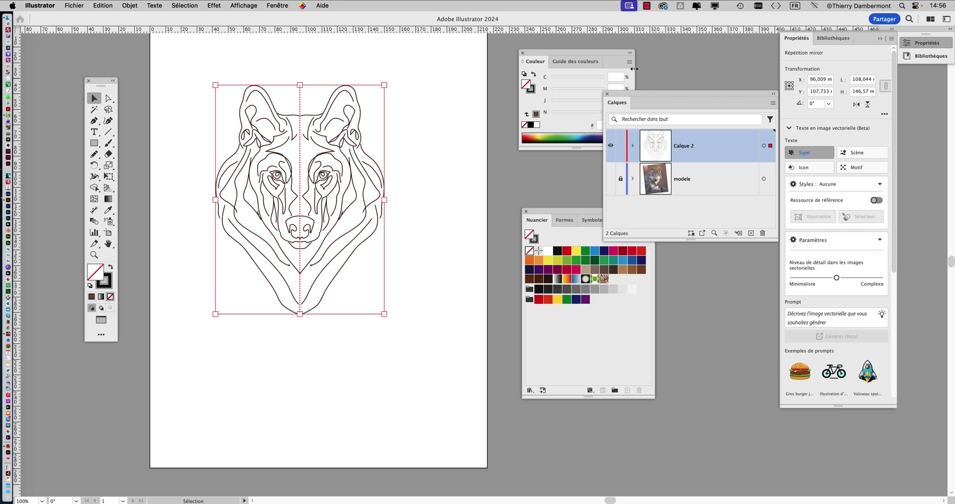
left_click_drag(632, 94, 433, 131)
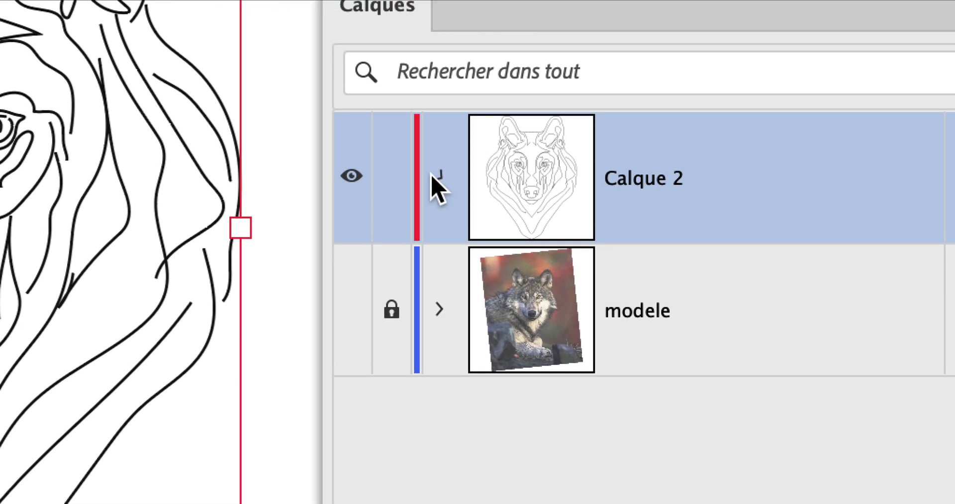
left_click(446, 355)
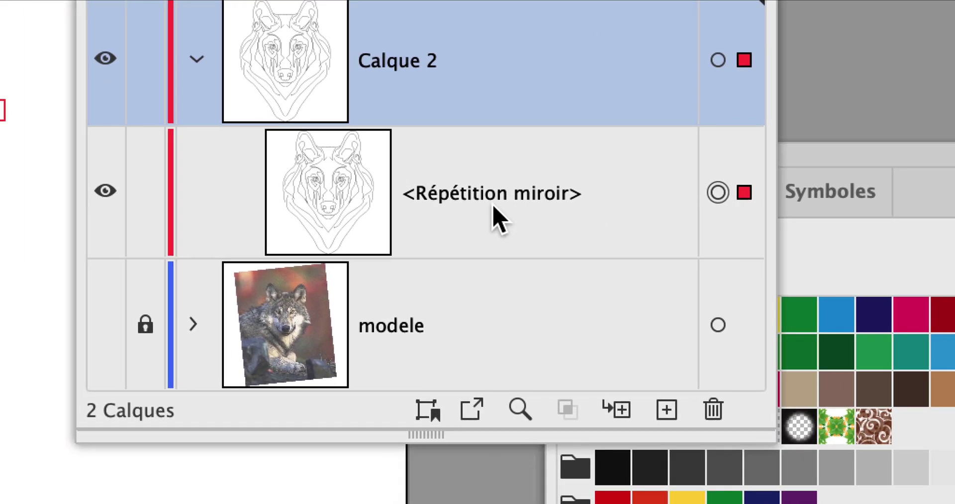
left_click(285, 215)
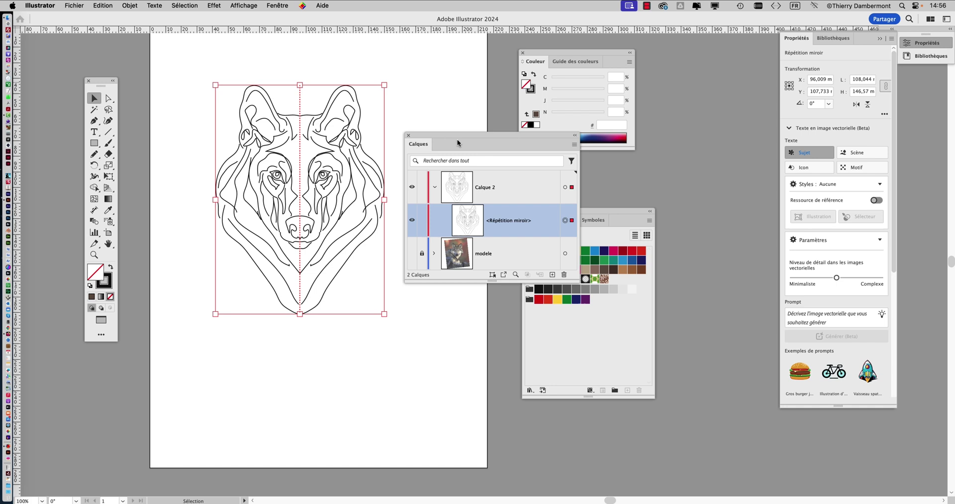
left_click_drag(457, 140, 706, 181)
Release the wolf's mirror repeat so only the original half of the face is left as separate paths.
left_click(131, 6)
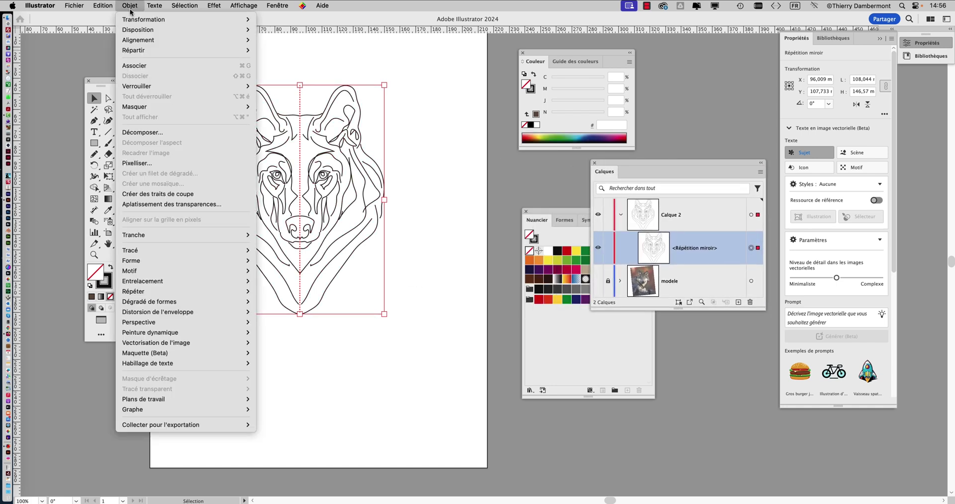
mouse_move(149, 291)
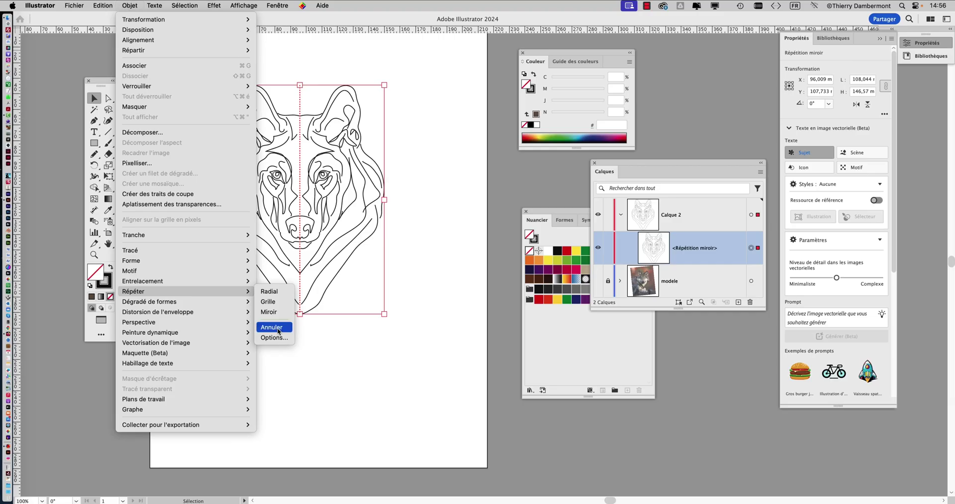
left_click(278, 330)
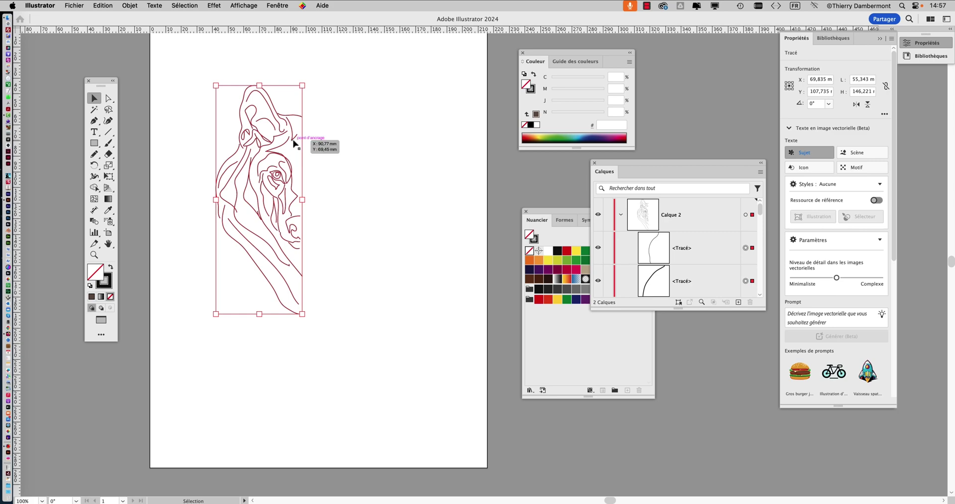
Hide the bounding box around the selected paths of the half wolf face.
scroll(293, 143, "up", 1)
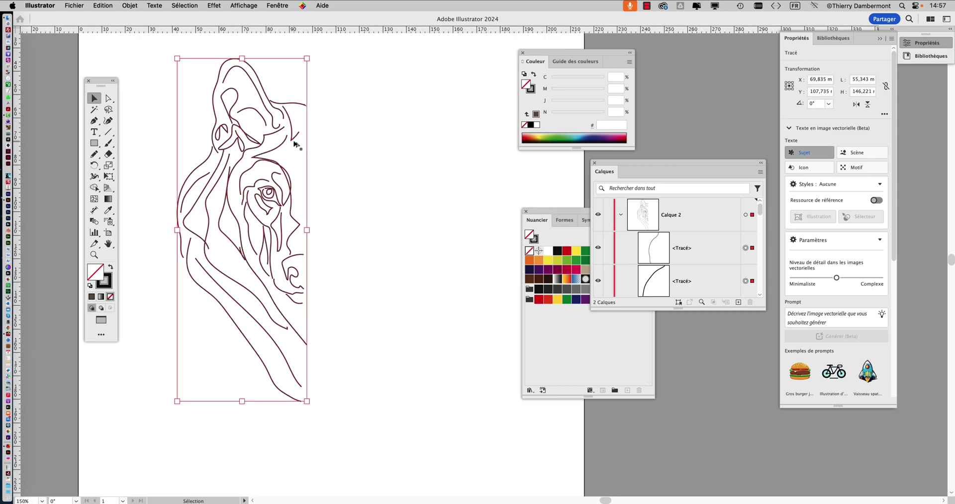
scroll(293, 143, "up", 1)
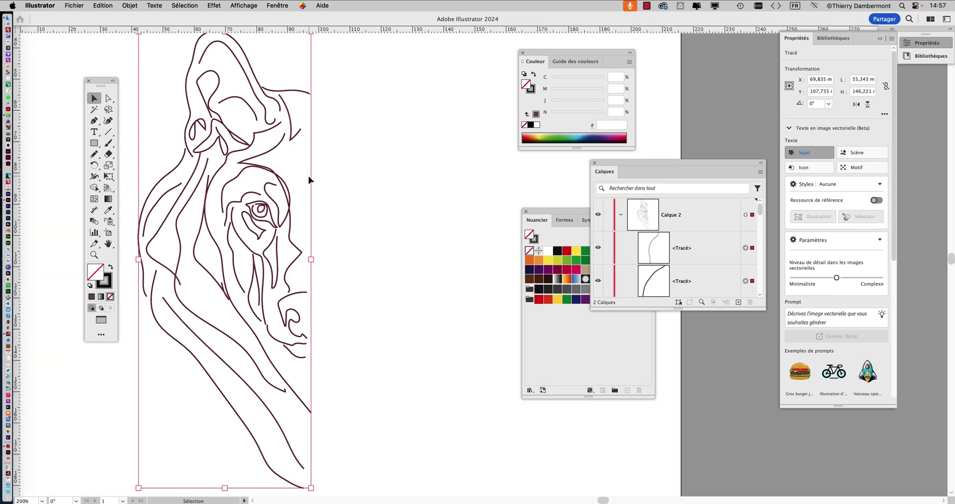
left_click(250, 6)
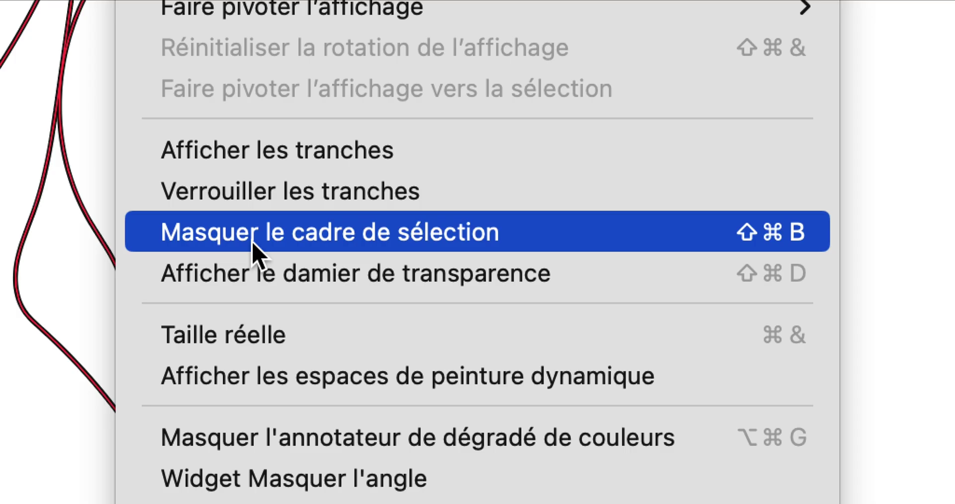
left_click(253, 246)
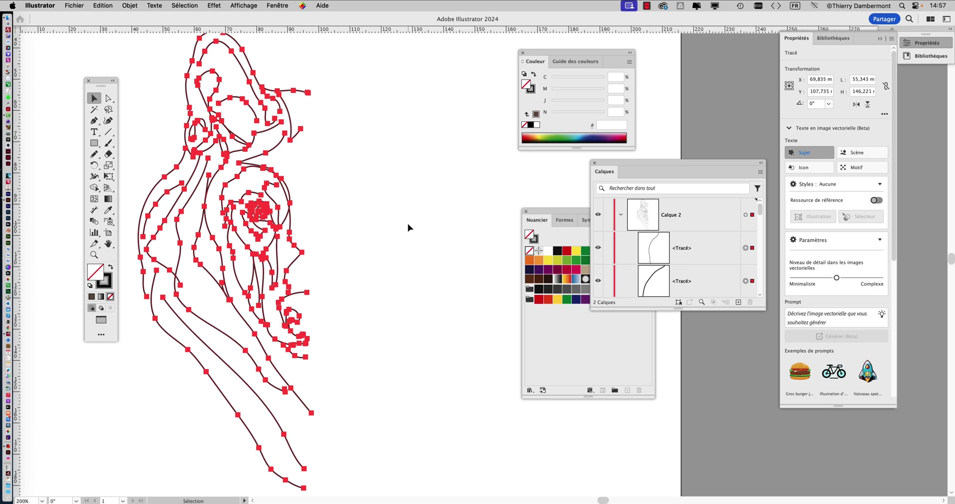
Deselect the half wolf face and reselect all of its paths together.
scroll(408, 226, "down", 1)
key("space")
left_click_drag(368, 220, 348, 185)
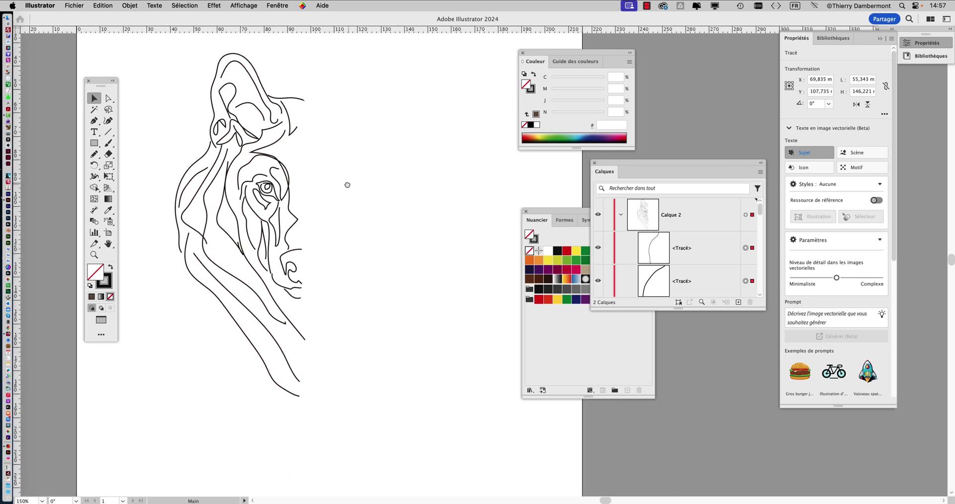
left_click(175, 79)
mouse_move(139, 53)
left_mouse_down()
mouse_move(183, 94)
mouse_move(366, 428)
left_mouse_up()
key("super+h")
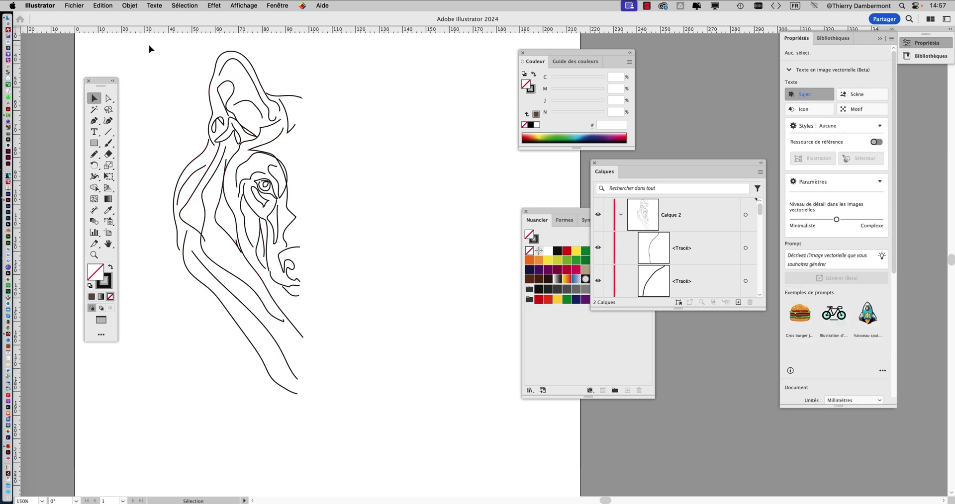
mouse_move(149, 45)
left_mouse_down()
mouse_move(274, 178)
mouse_move(371, 427)
left_mouse_up()
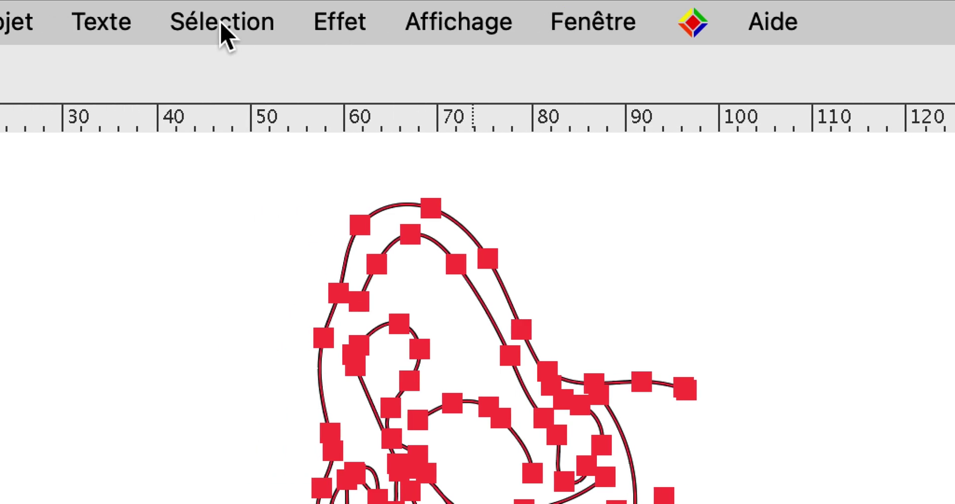
Store the selected paths of the half wolf face as a saved selection named Sélection 1.
left_click(97, 25)
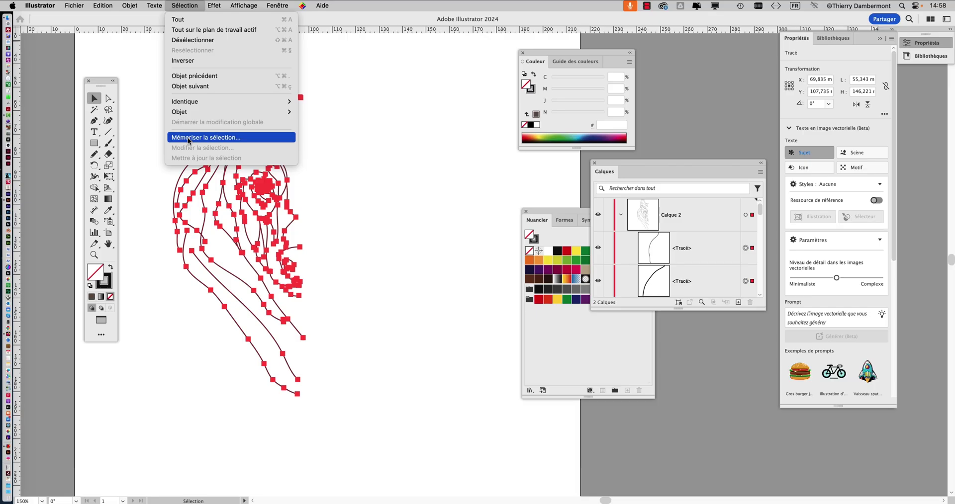
left_click(187, 137)
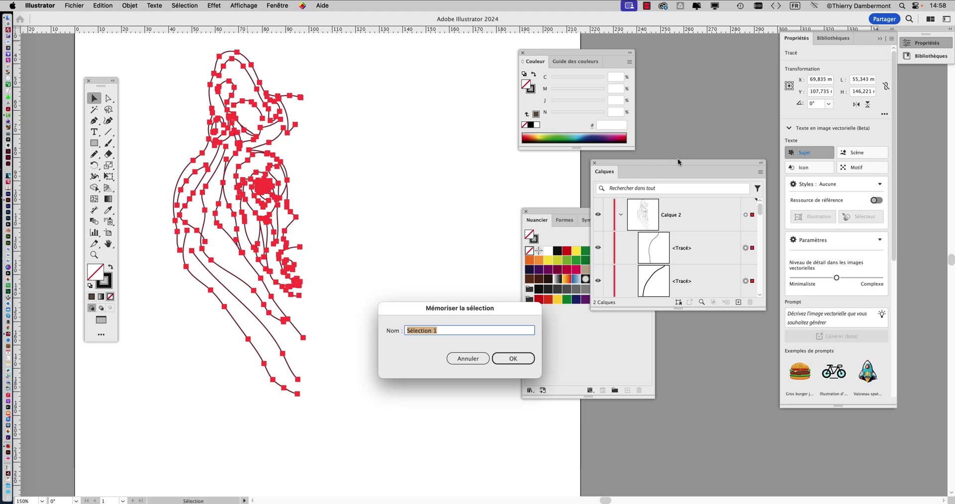
left_click_drag(467, 312, 420, 137)
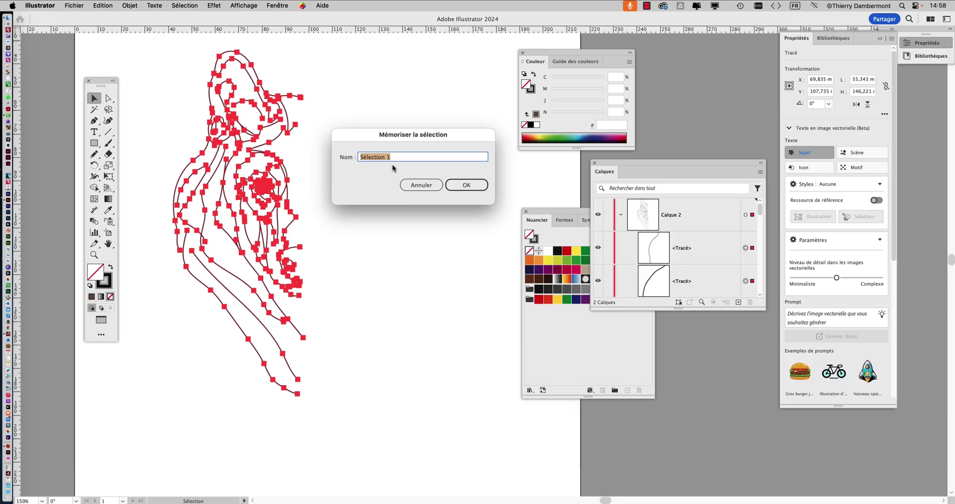
left_click(480, 187)
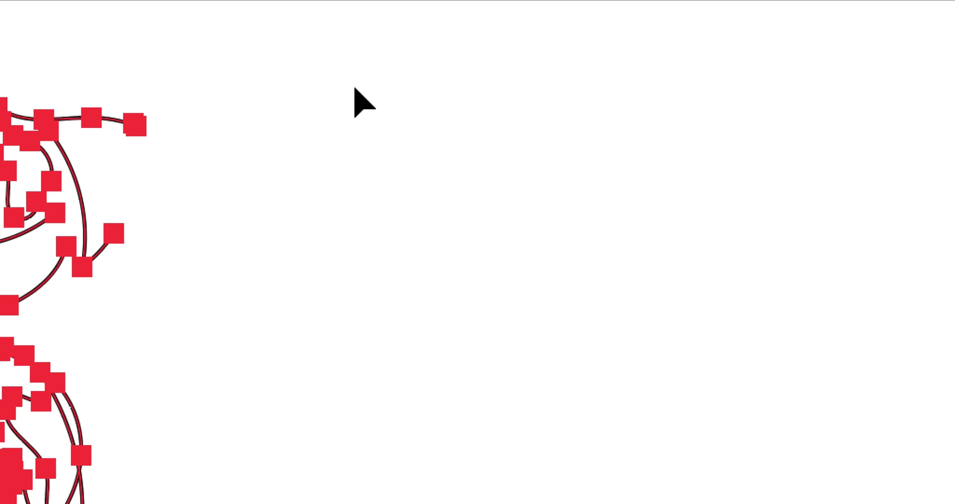
Deselect the half wolf face, recall Sélection 1 to test the stored selection, and deselect again.
left_click(354, 88)
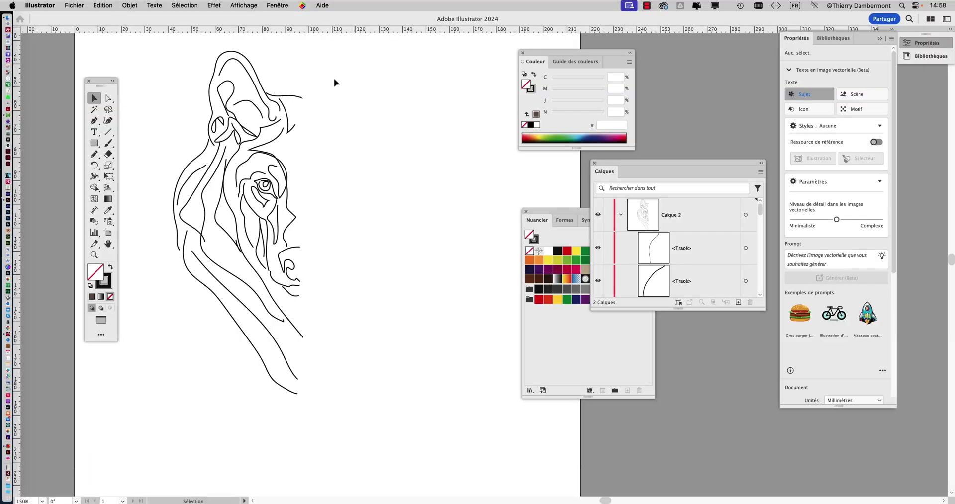
left_click(191, 6)
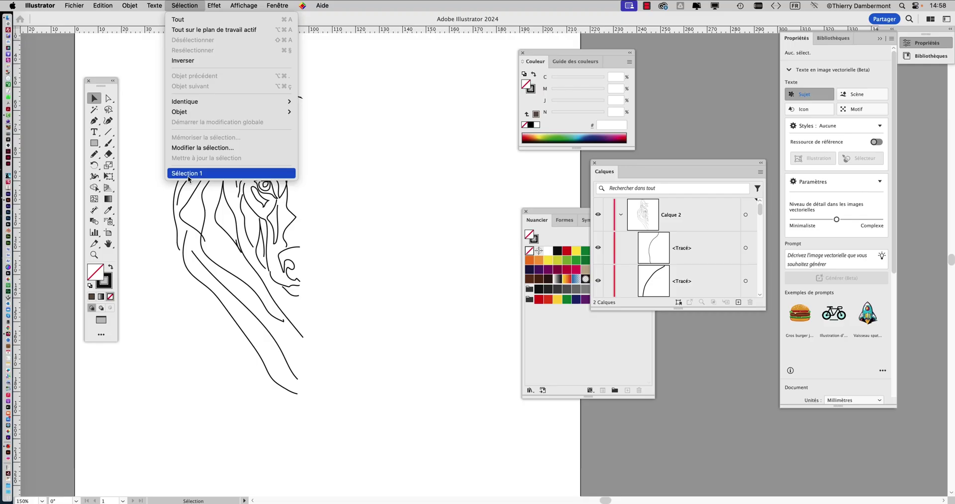
left_click(187, 174)
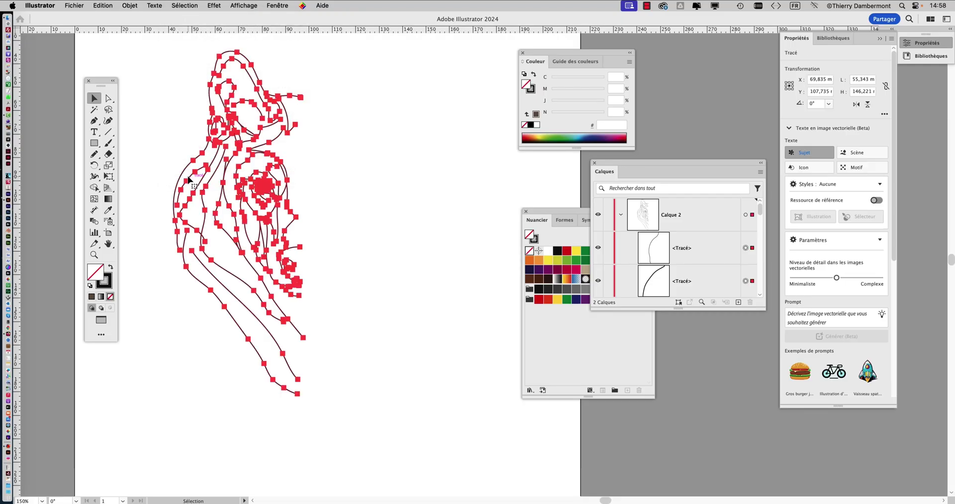
left_click(366, 99)
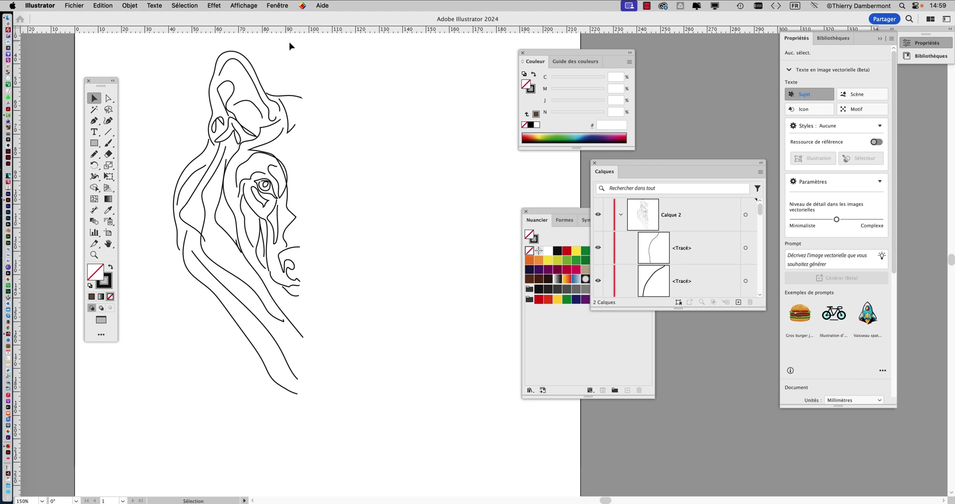
Reselect the half wolf face, create a reflected copy of it across the vertical axis, and deselect everything.
left_click(301, 94)
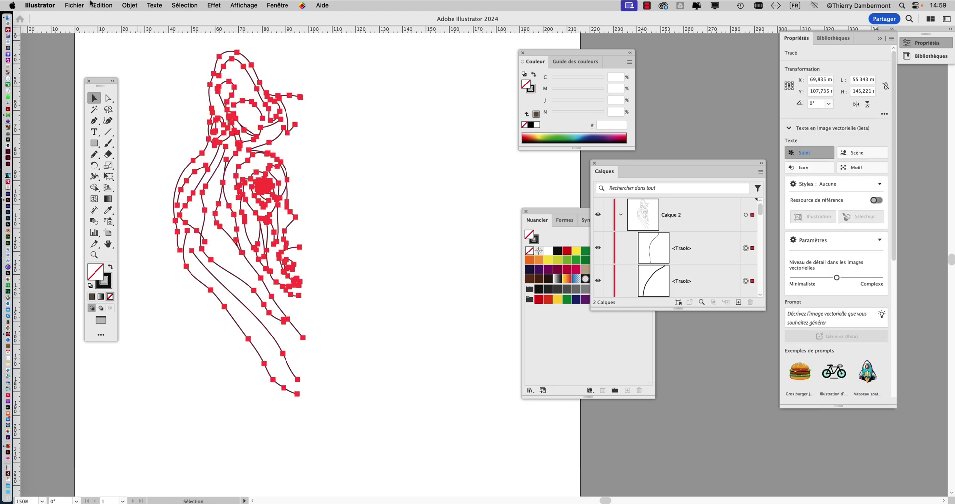
left_click(128, 5)
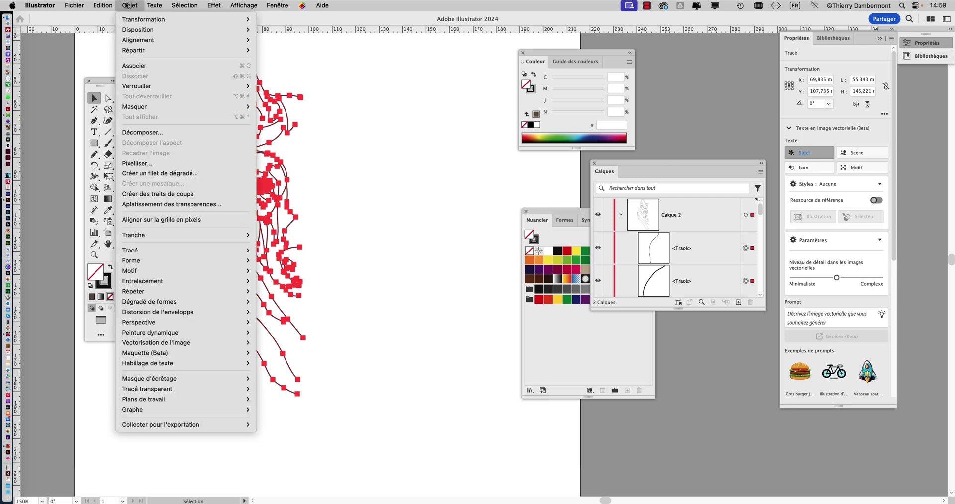
mouse_move(131, 20)
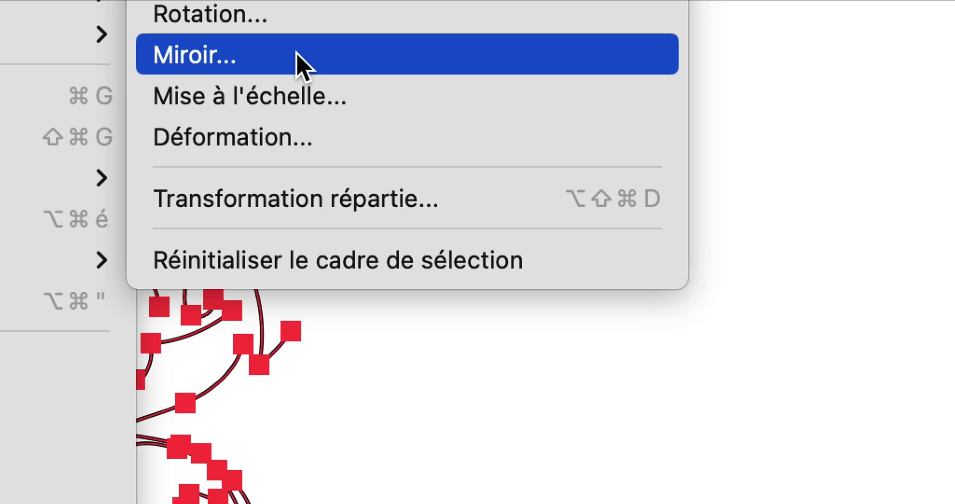
left_click(298, 63)
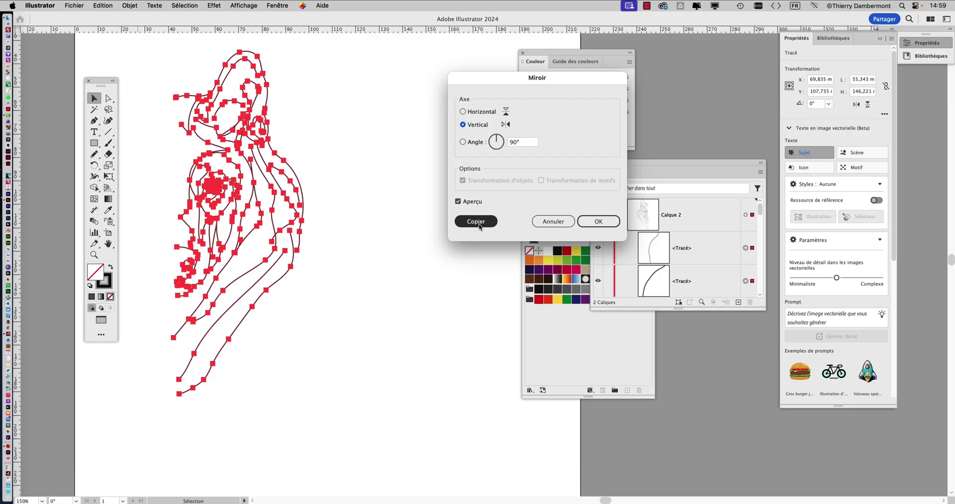
left_click(476, 221)
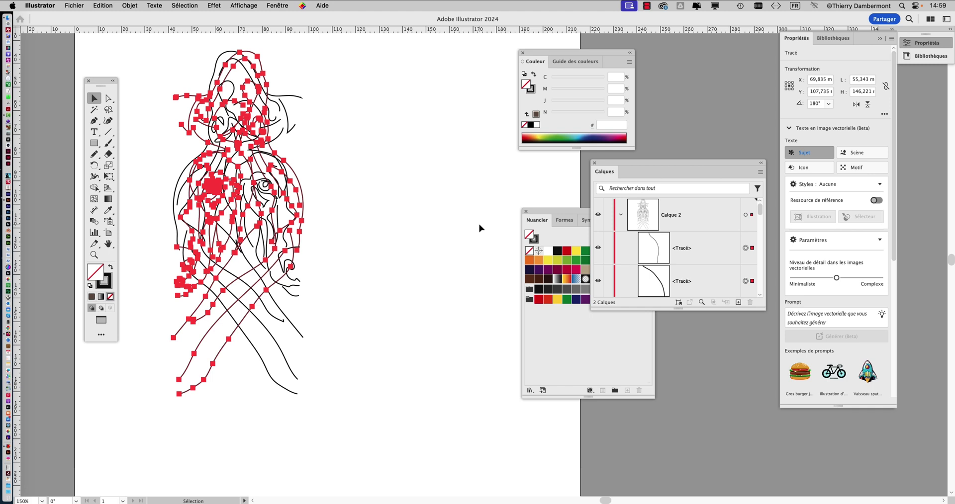
left_click(399, 133)
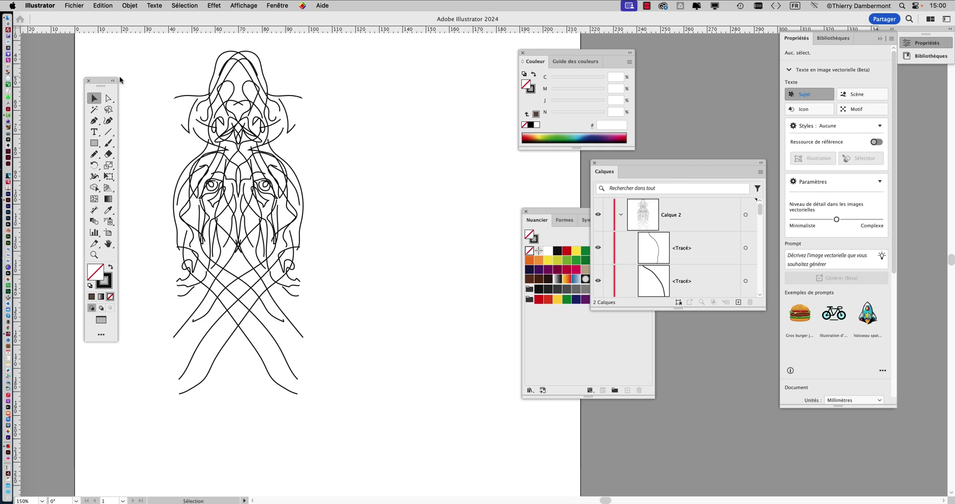
Recall Sélection 1 and lock the original half of the wolf face.
left_click(184, 5)
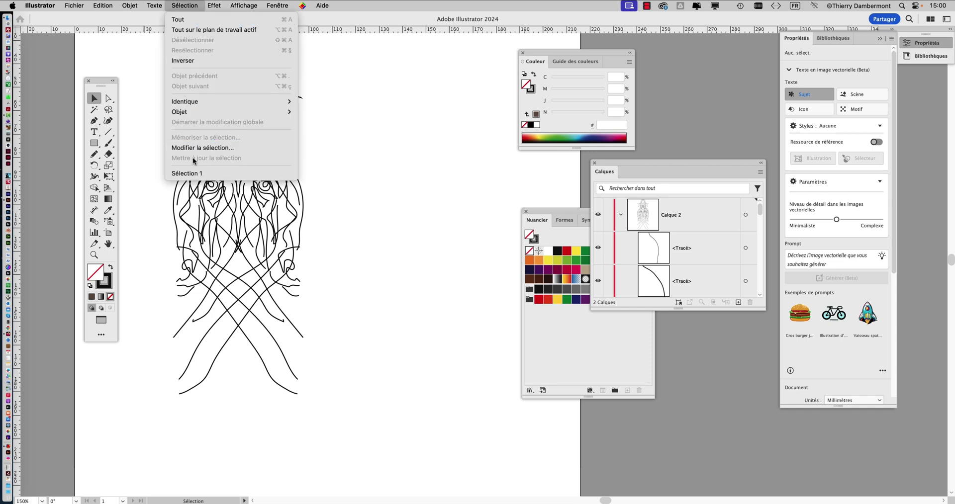
left_click(197, 173)
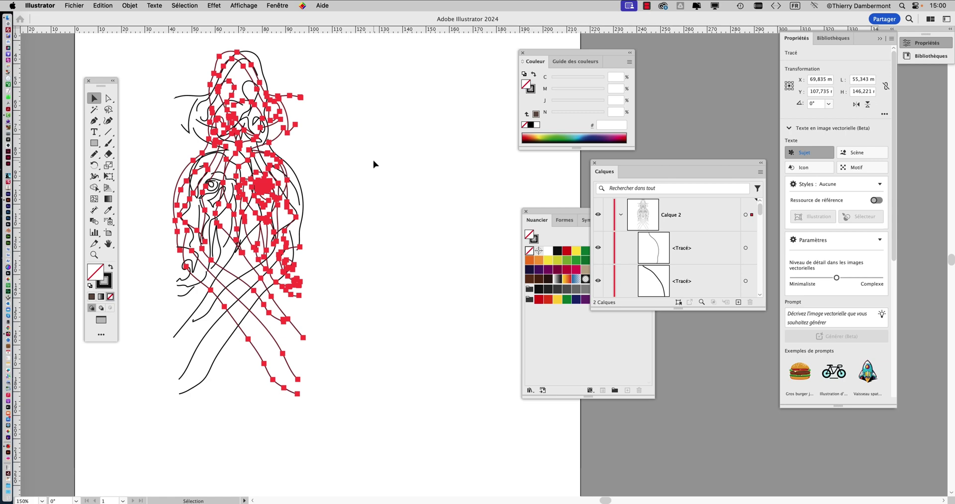
left_click(134, 6)
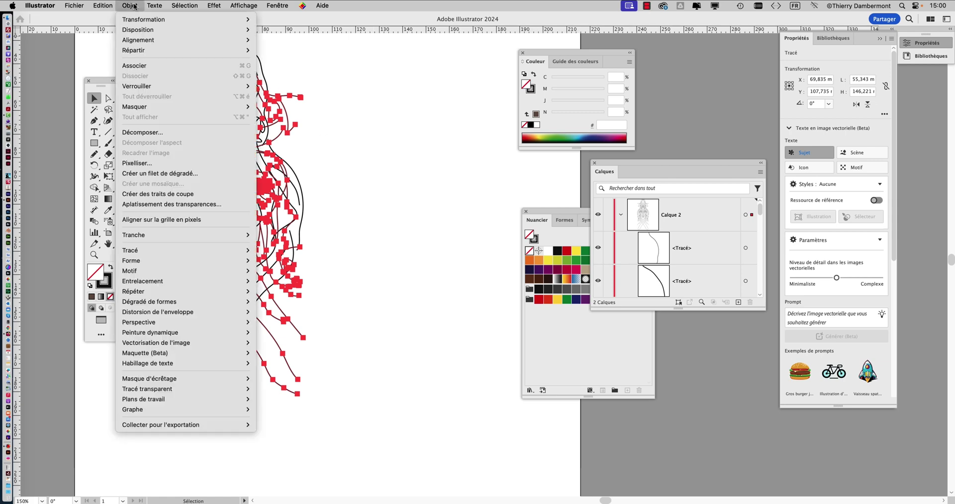
mouse_move(144, 90)
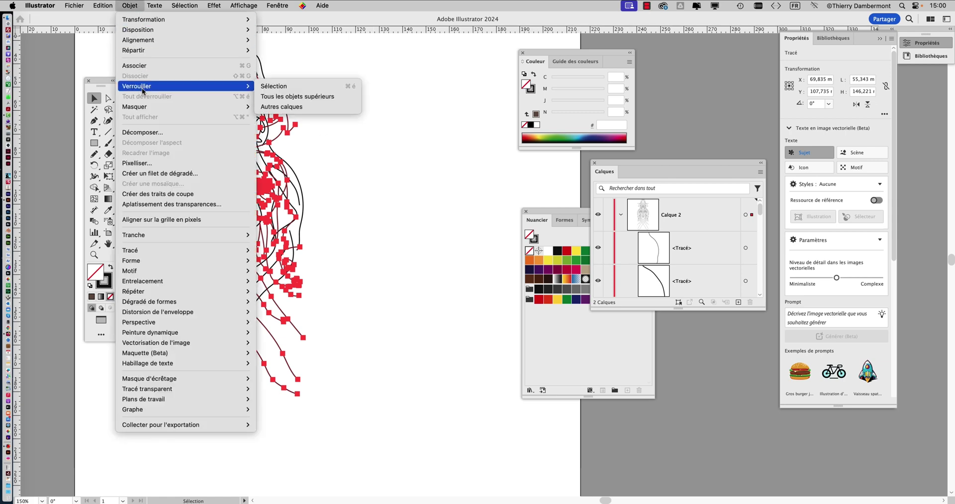
left_click(271, 89)
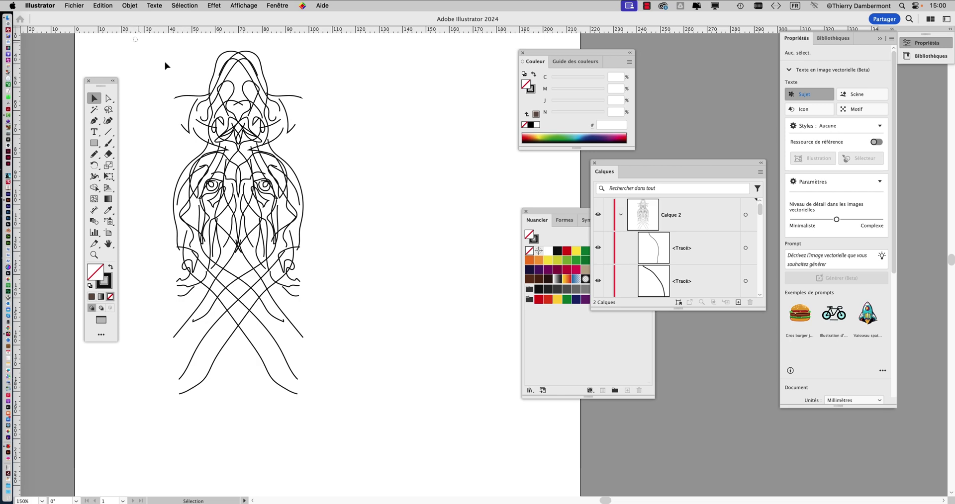
Select the mirrored half and move it to the right of the original half to complete the face, then deselect.
mouse_move(133, 37)
left_mouse_down()
mouse_move(351, 326)
mouse_move(373, 427)
left_mouse_up()
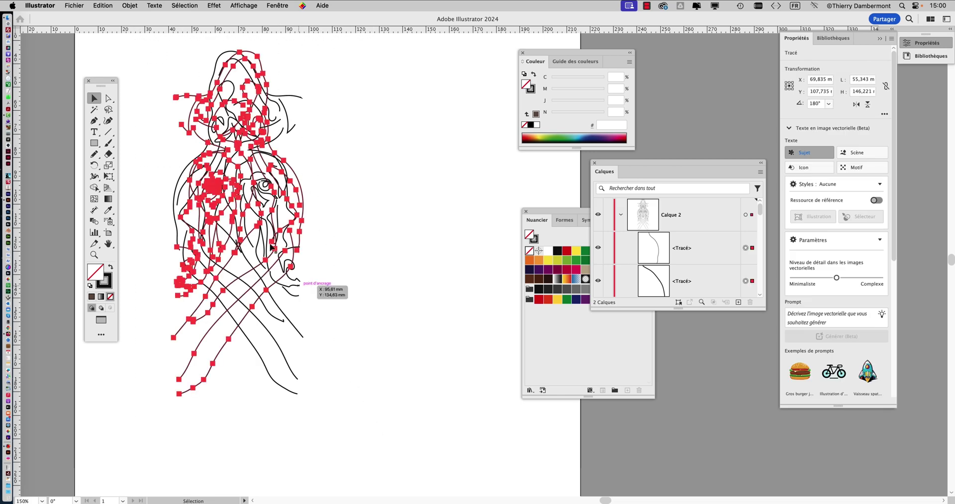
mouse_move(233, 195)
left_mouse_down()
mouse_move(371, 212)
mouse_move(358, 193)
mouse_move(486, 202)
mouse_move(363, 199)
left_mouse_up()
left_click(465, 175)
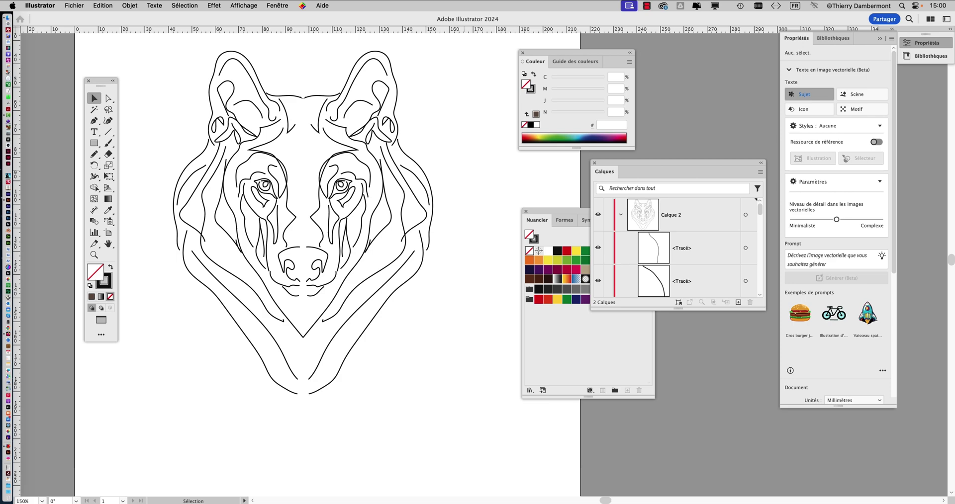
Undo the mirrored half's move and the original half's lock, keep the mirrored copy, and deselect everything.
key("super+z")
key("super+z")
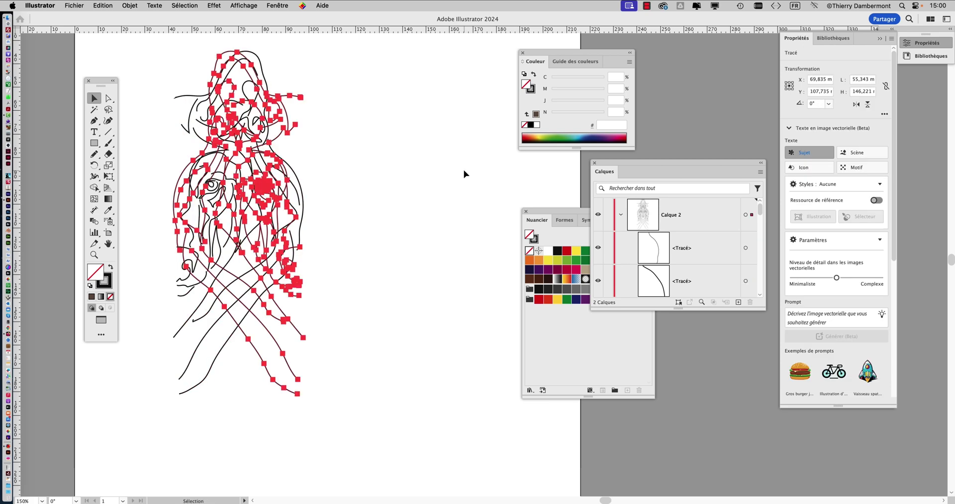
key("super+z")
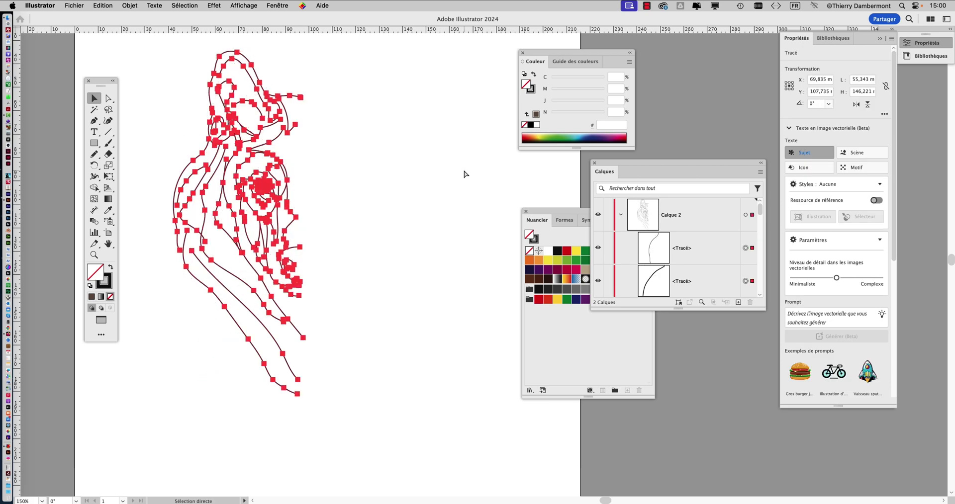
key("super+shift+z")
left_click(362, 97)
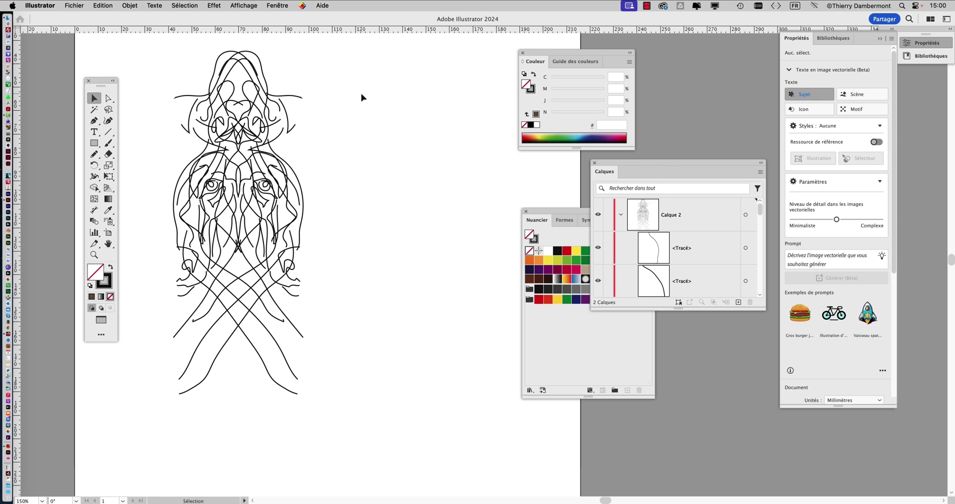
Reselect the original half of the wolf face with Sélection 1 and lock it.
left_click(190, 7)
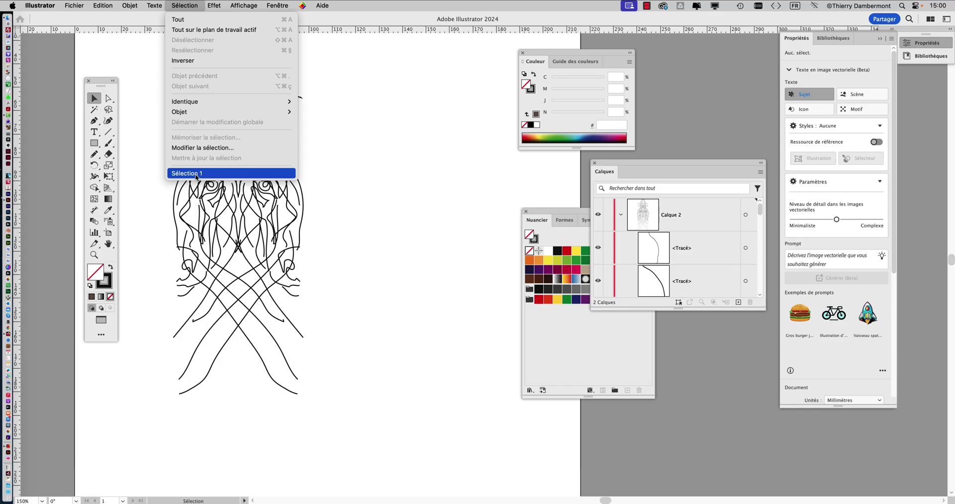
left_click(196, 173)
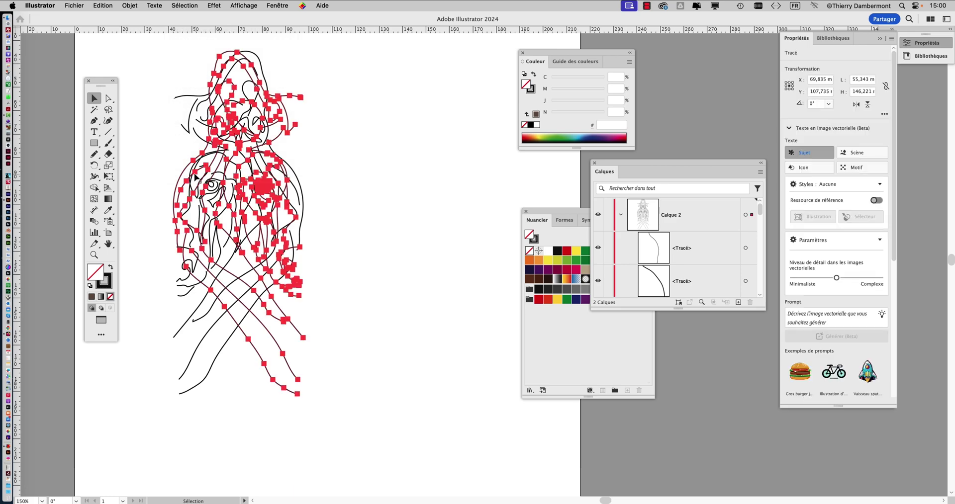
left_click(131, 6)
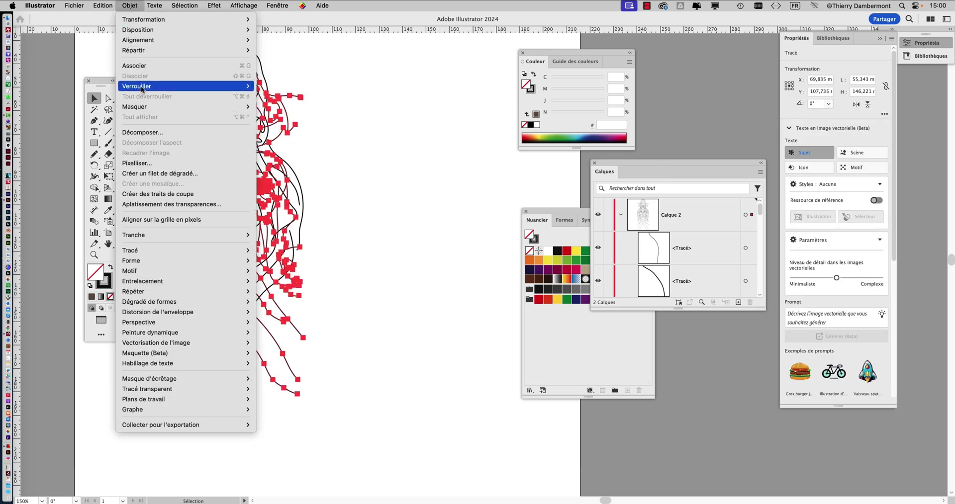
mouse_move(238, 86)
left_click(281, 87)
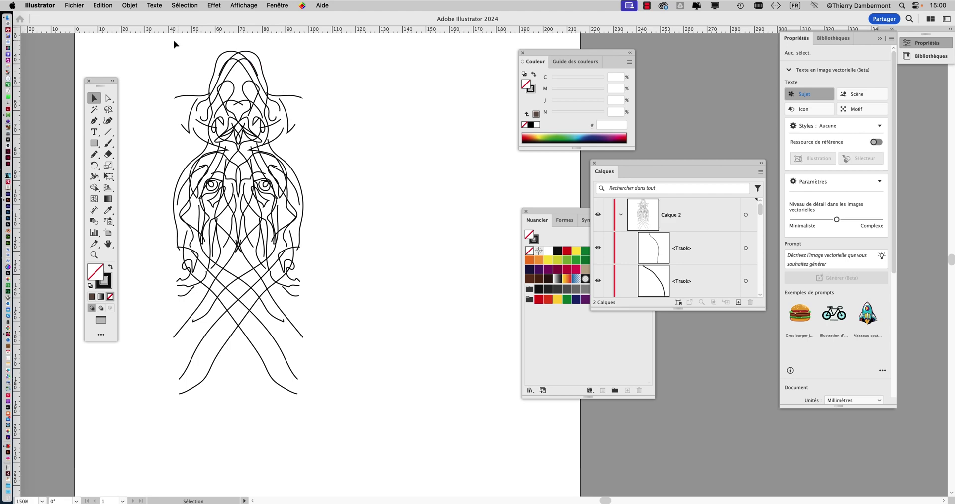
Select all paths of the mirrored half, move them horizontally about 53 mm to the right to complete the wolf face, and deselect.
key("super+a")
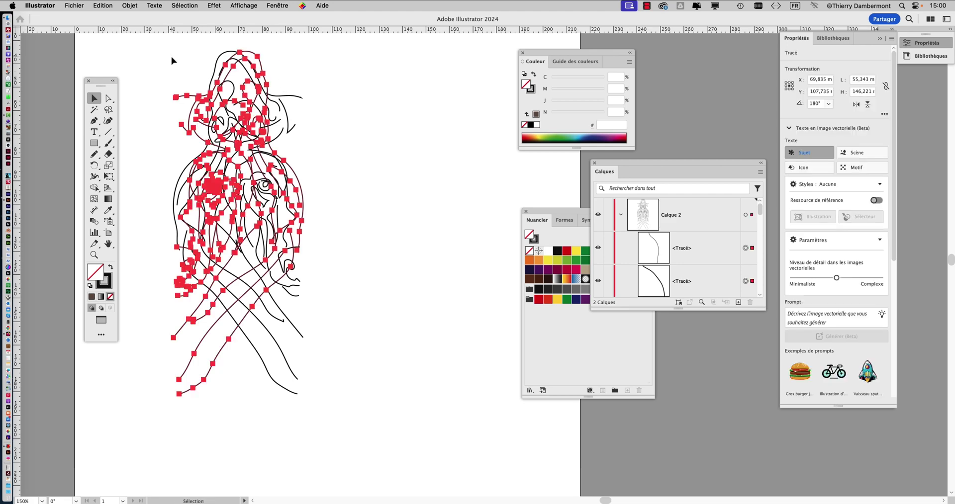
left_click_drag(183, 101, 310, 94)
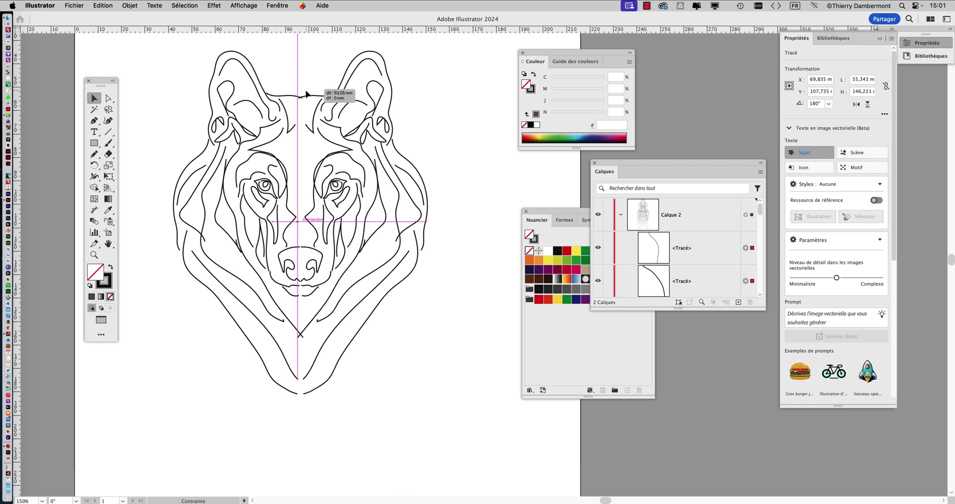
mouse_move(306, 93)
left_mouse_down()
mouse_move(319, 93)
mouse_move(306, 94)
left_mouse_up()
left_click(421, 103)
key("super+minus")
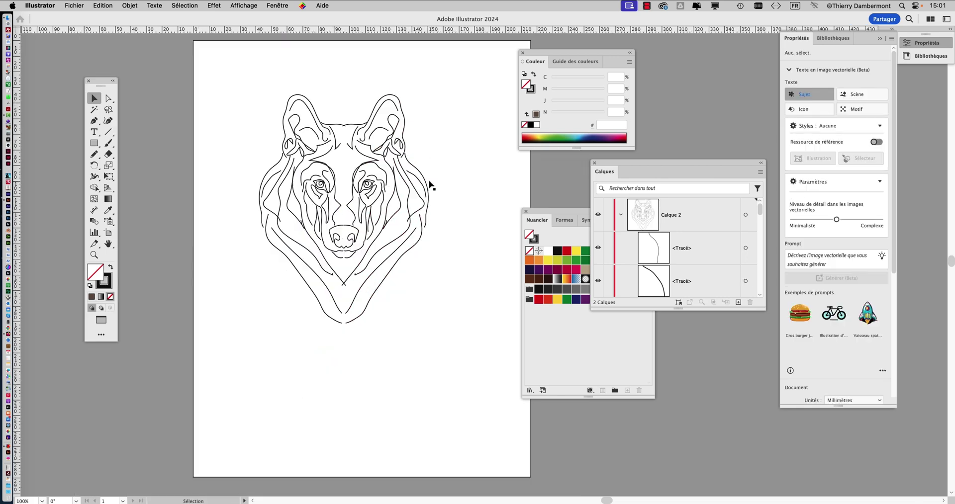
Save the completed wolf face as loup - 03.ai in the symétrie 2 folder with the Illustrator 2020 format options.
left_click(76, 6)
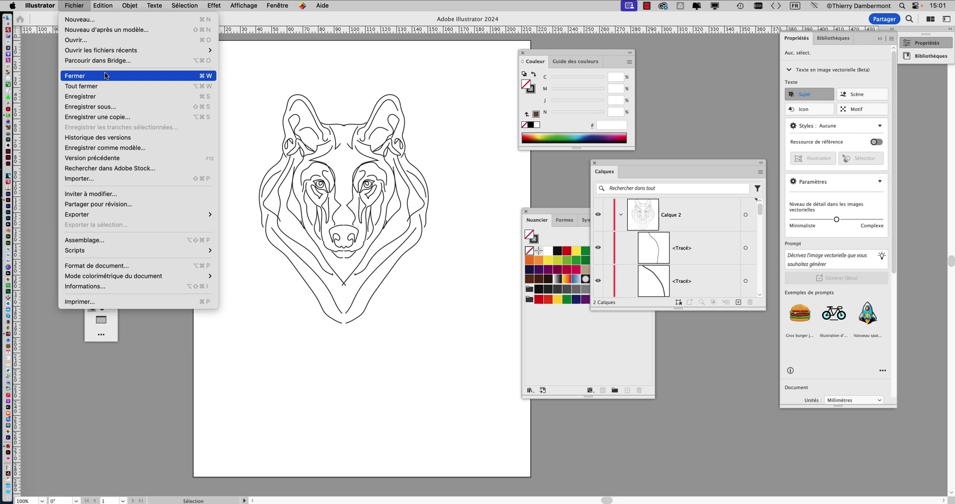
left_click(120, 106)
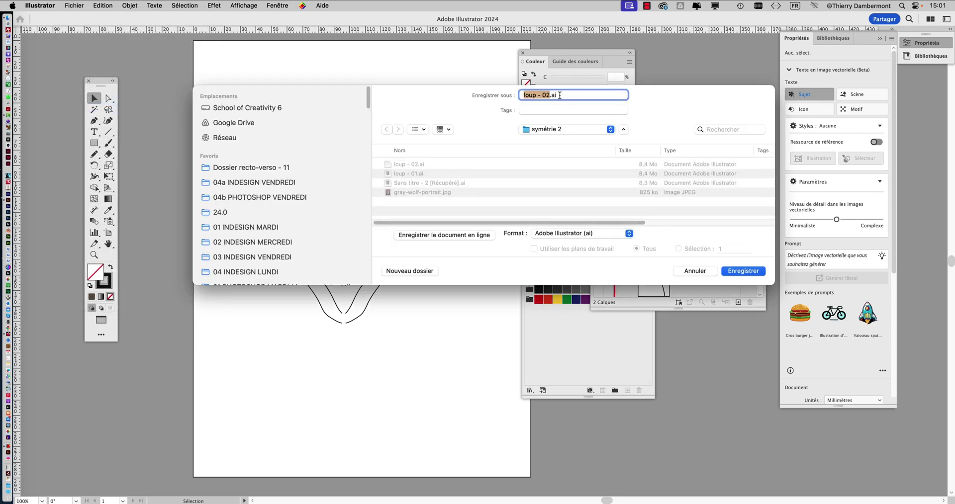
left_click(548, 96)
left_click(742, 272)
left_click(622, 354)
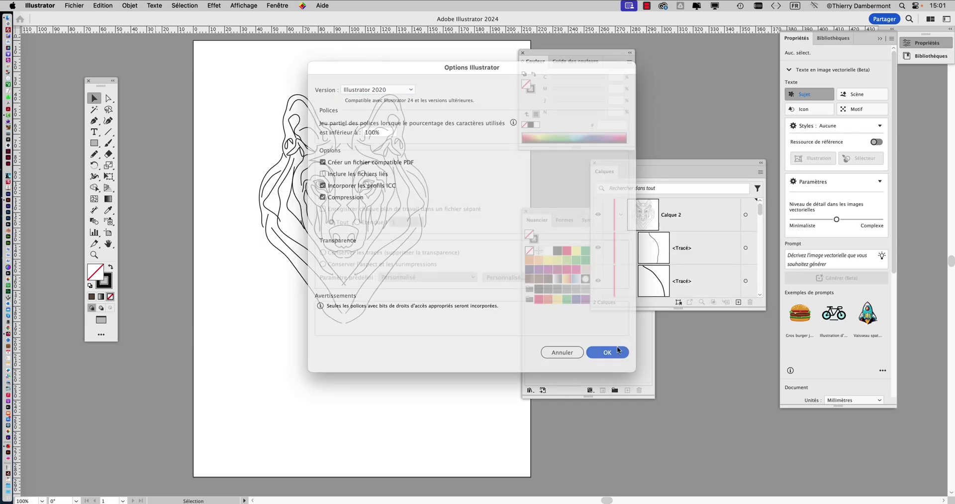
Save a copy of the wolf face as loup - 04.ai in the symétrie 2 folder with the Illustrator 2020 format options.
left_click(72, 6)
left_click(113, 106)
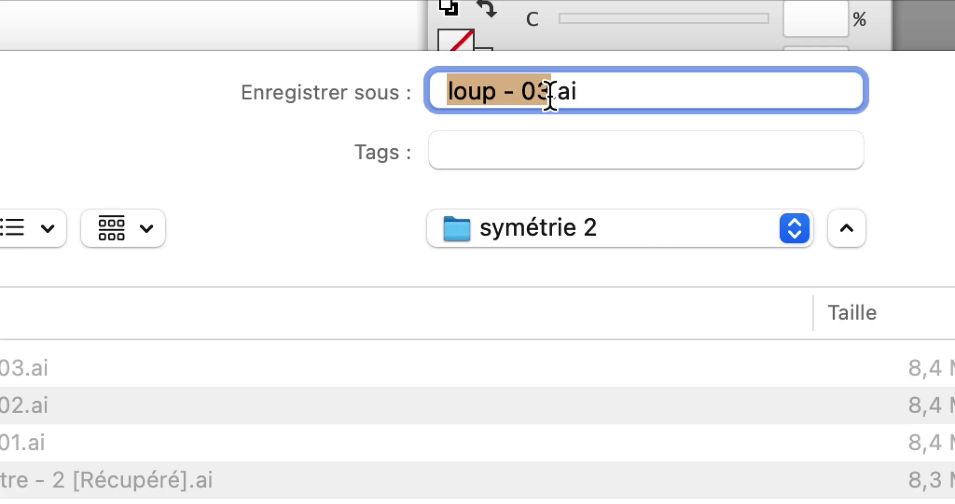
left_click(549, 96)
key("BackSpace")
type("4")
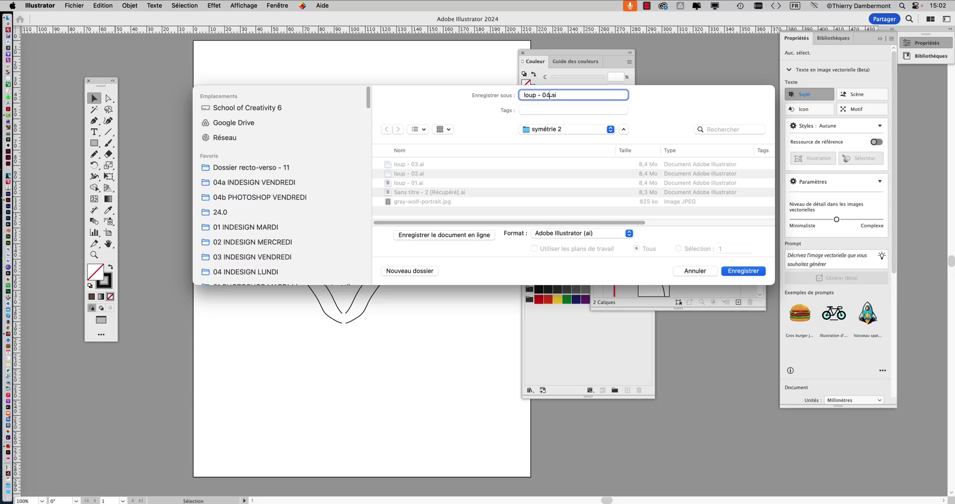
left_click(736, 269)
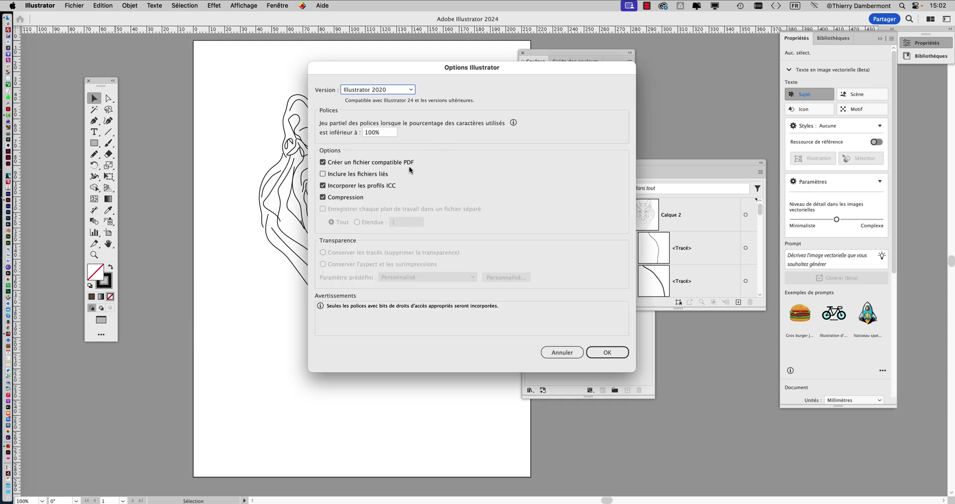
left_click(607, 352)
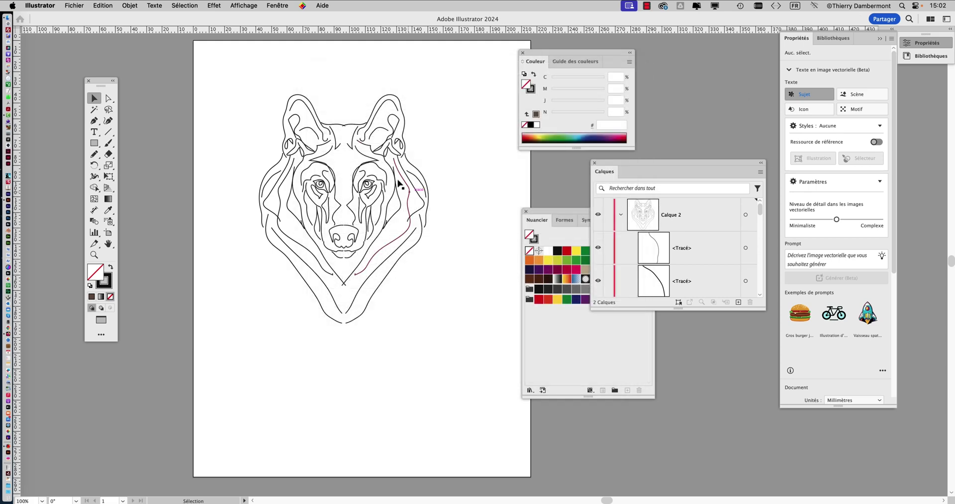
Move the Couleur panel below and beside the wolf face, and reposition and enlarge the Calques panel to list more of Calque 2's paths.
scroll(390, 169, "up", 1)
scroll(454, 161, "right", 2)
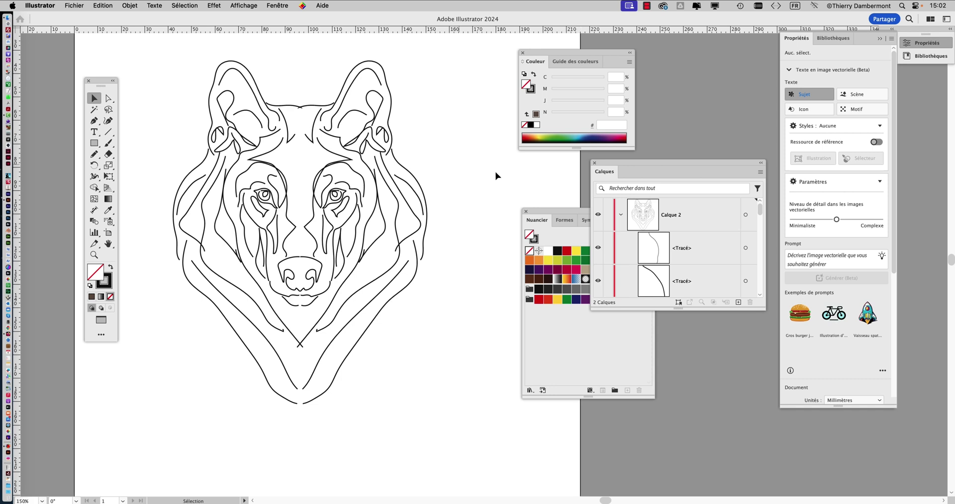
left_click_drag(570, 54, 440, 380)
left_click_drag(655, 164, 518, 30)
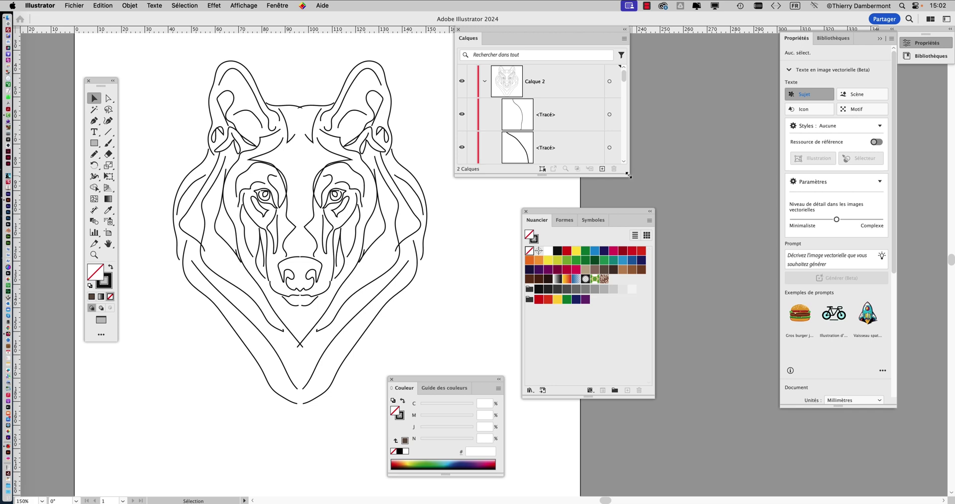
left_click_drag(628, 175, 737, 472)
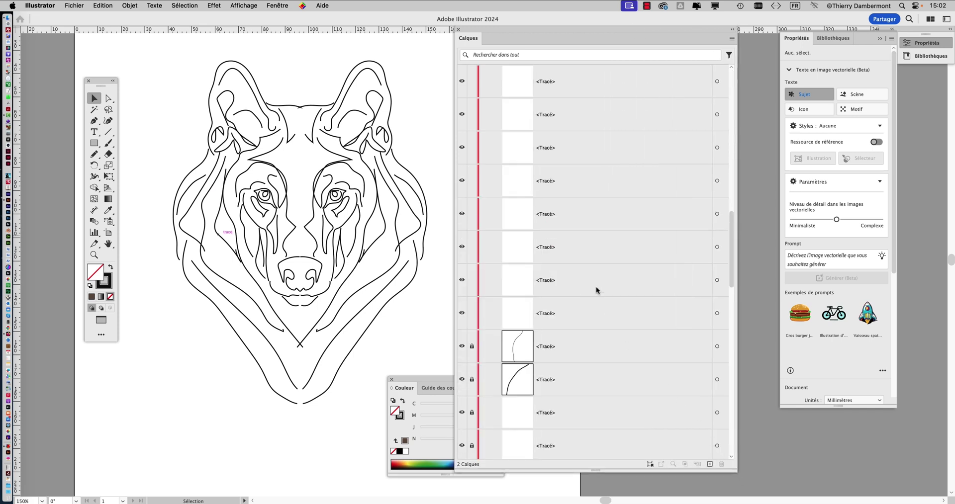
Examine the path list of Calque 2 to see which paths are locked and which are unlocked.
scroll(596, 289, "down", 5)
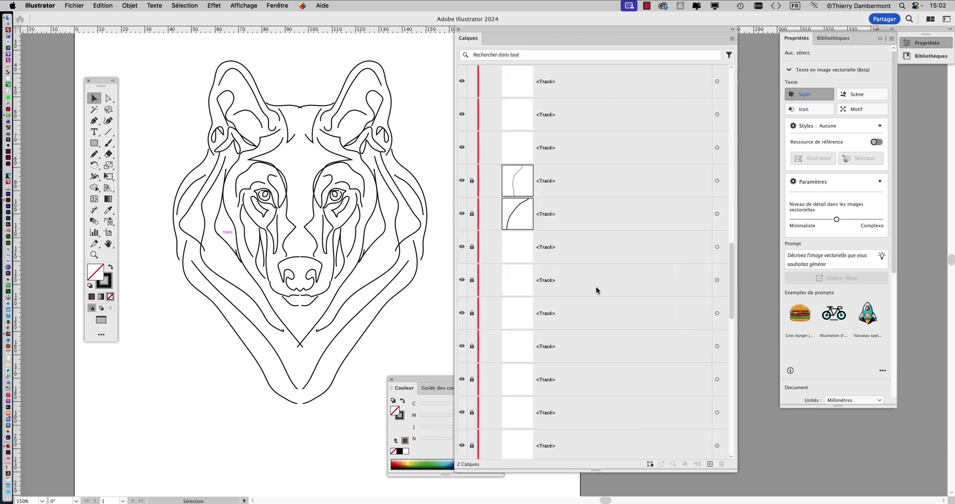
scroll(596, 288, "down", 5)
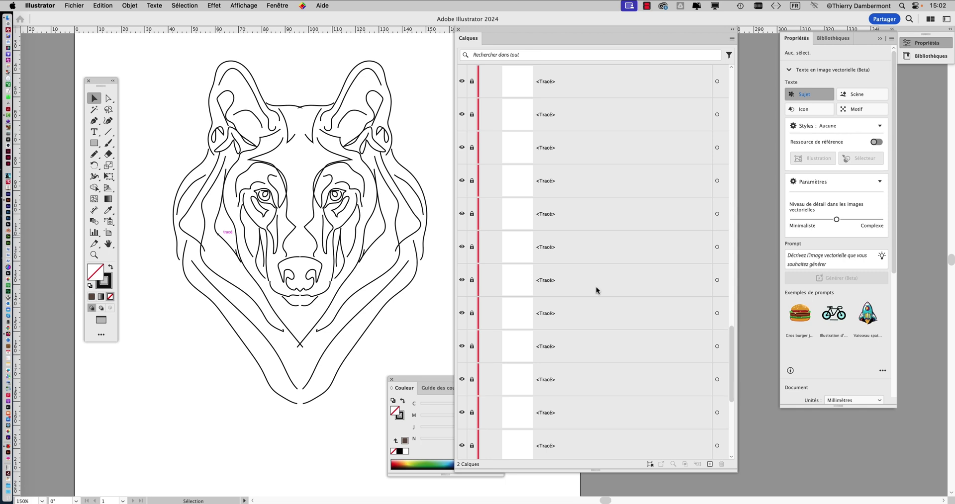
scroll(596, 287, "up", 10)
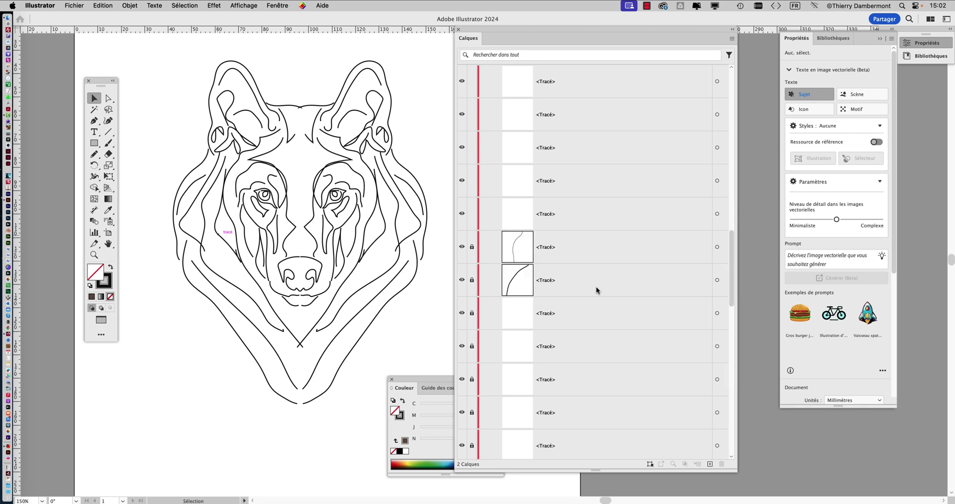
scroll(596, 287, "up", 5)
scroll(595, 286, "down", 8)
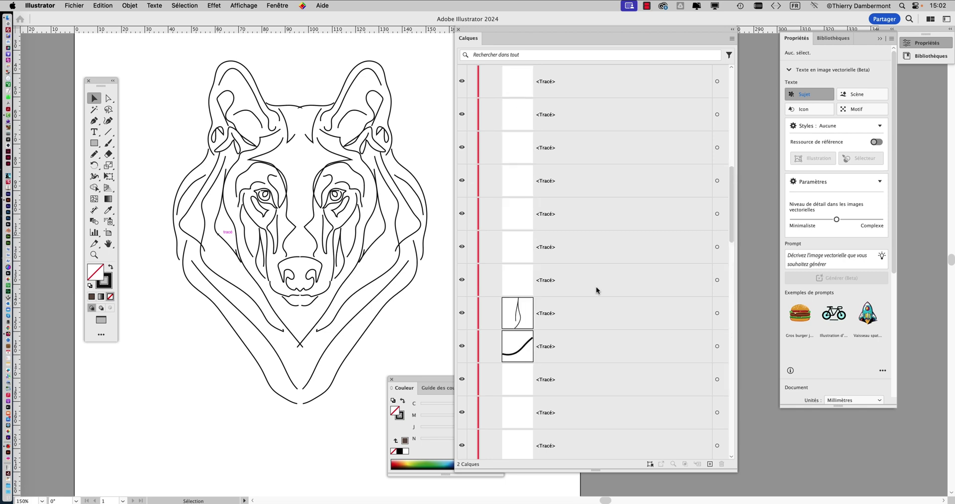
scroll(596, 287, "down", 10)
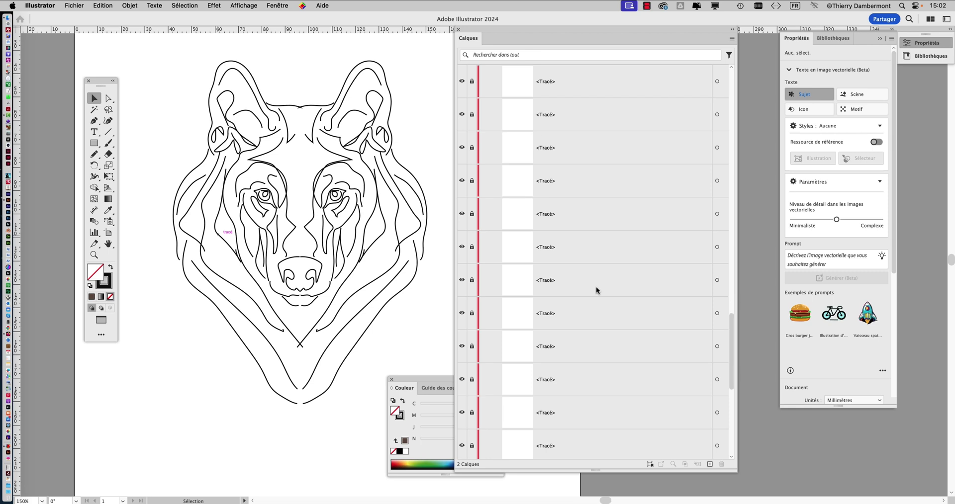
scroll(596, 286, "up", 15)
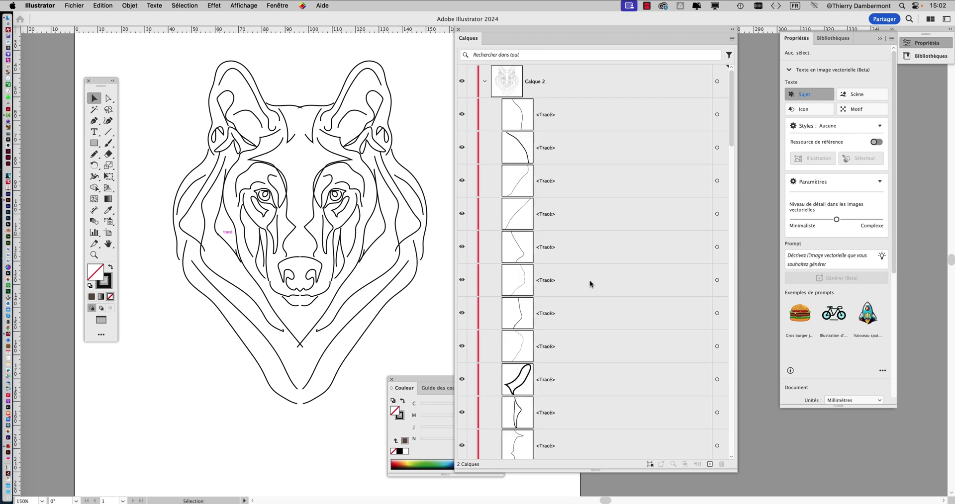
Unlock all locked paths of the wolf face, deselect them, and check the lock status throughout Calque 2's path list.
left_click(130, 5)
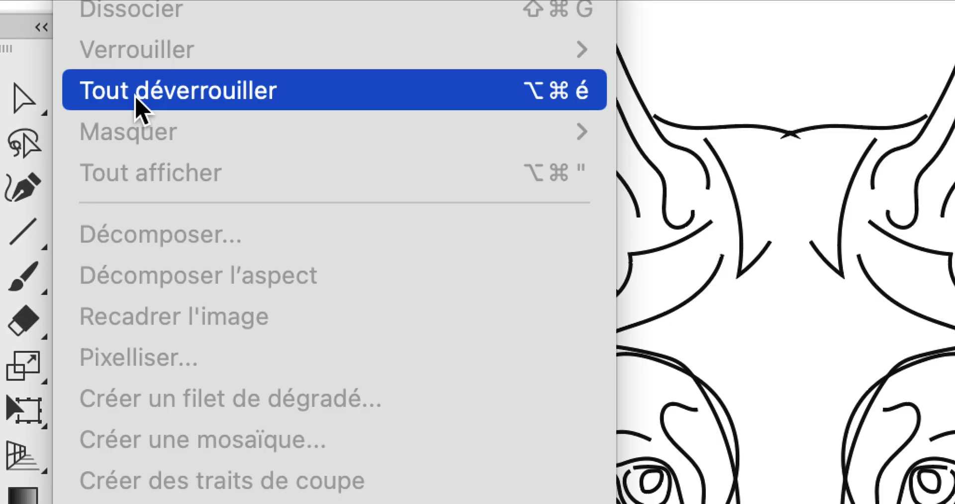
left_click(141, 107)
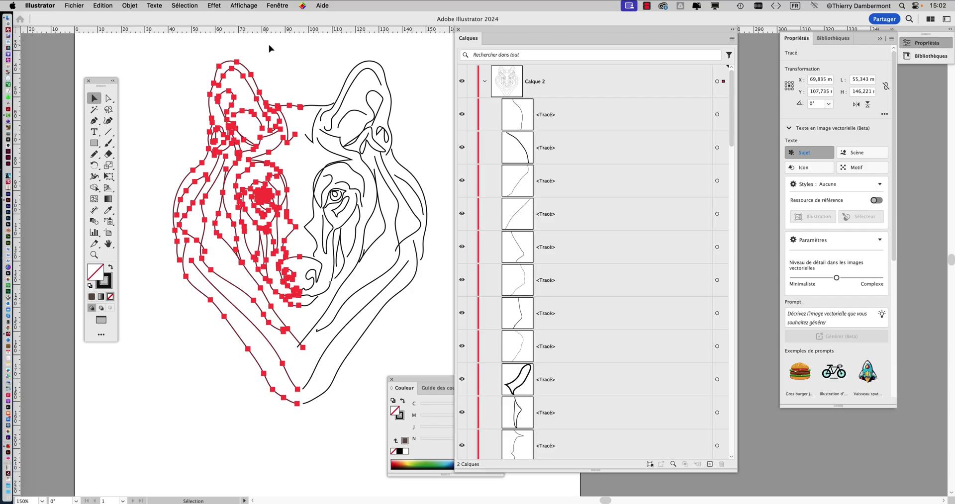
left_click(277, 46)
scroll(604, 264, "down", 10)
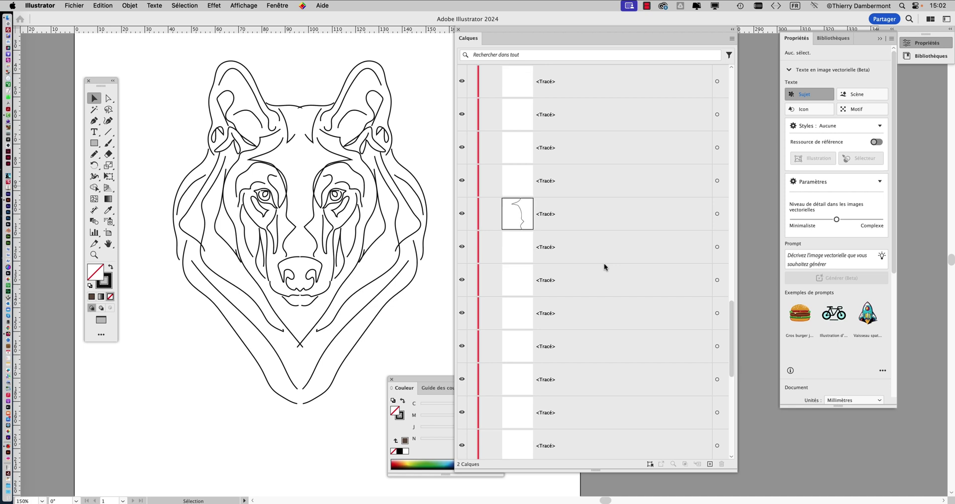
scroll(604, 263, "up", 10)
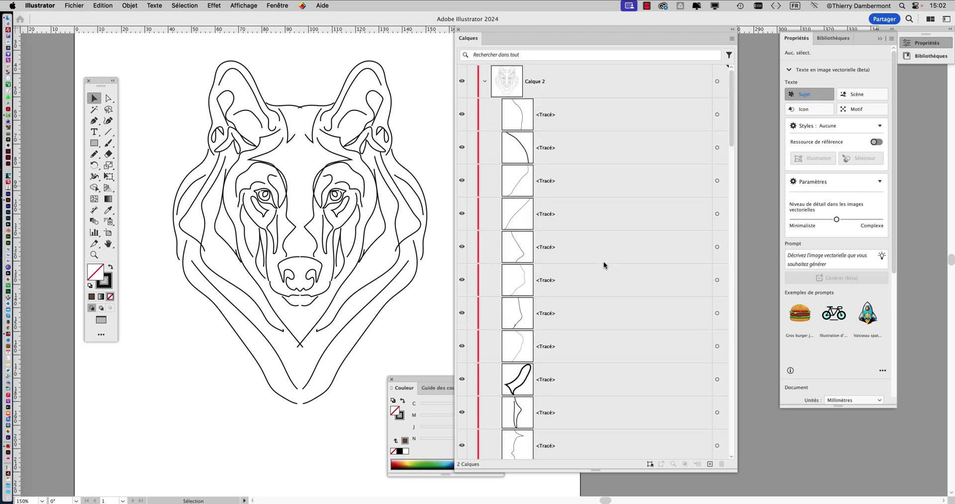
scroll(604, 265, "down", 10)
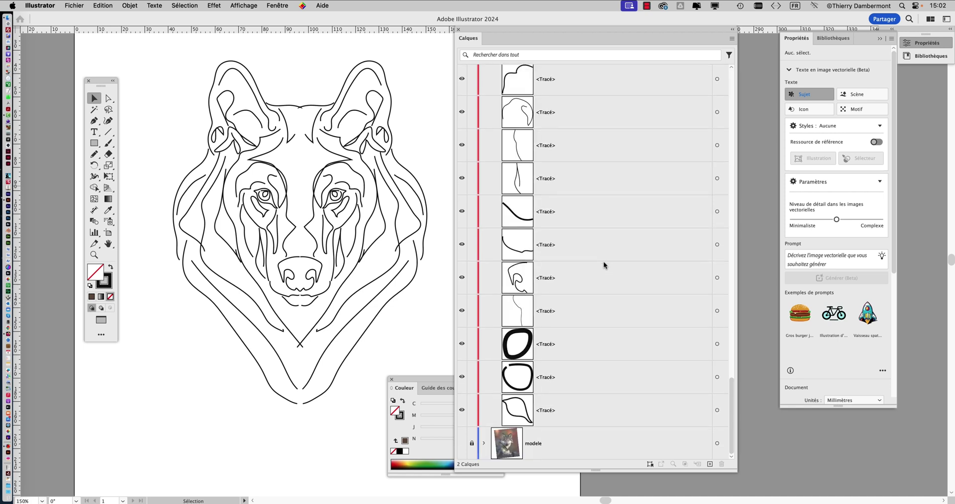
scroll(637, 304, "up", 10)
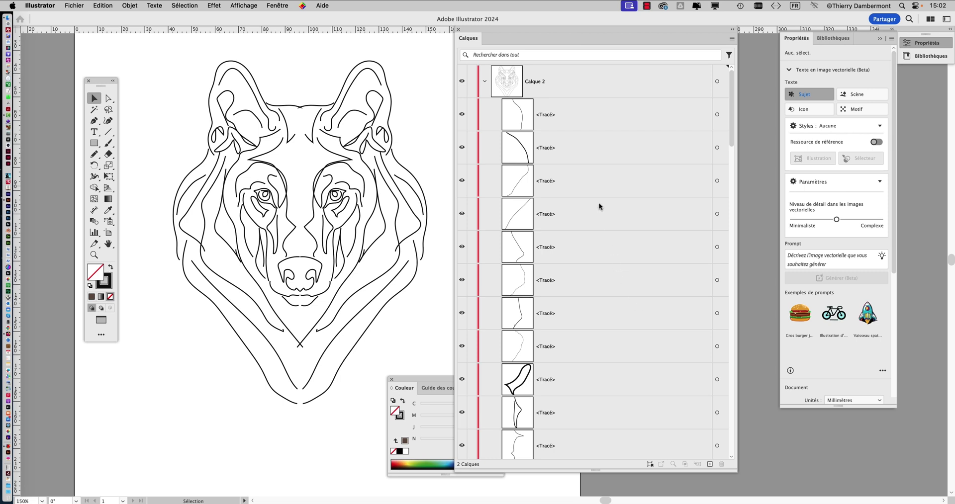
Collapse Calque 2 in the layer list, and move the Calques panel away from the drawing and shrink it.
left_click(484, 81)
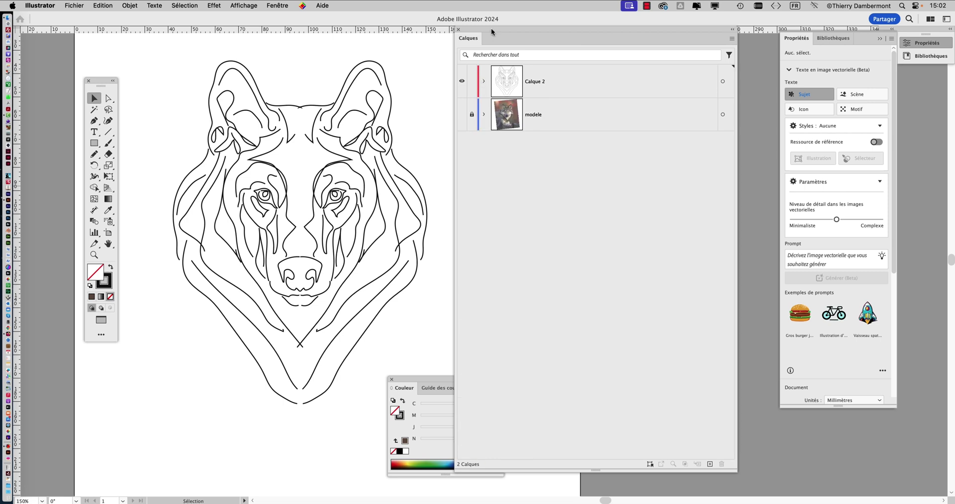
left_click_drag(491, 28, 579, 43)
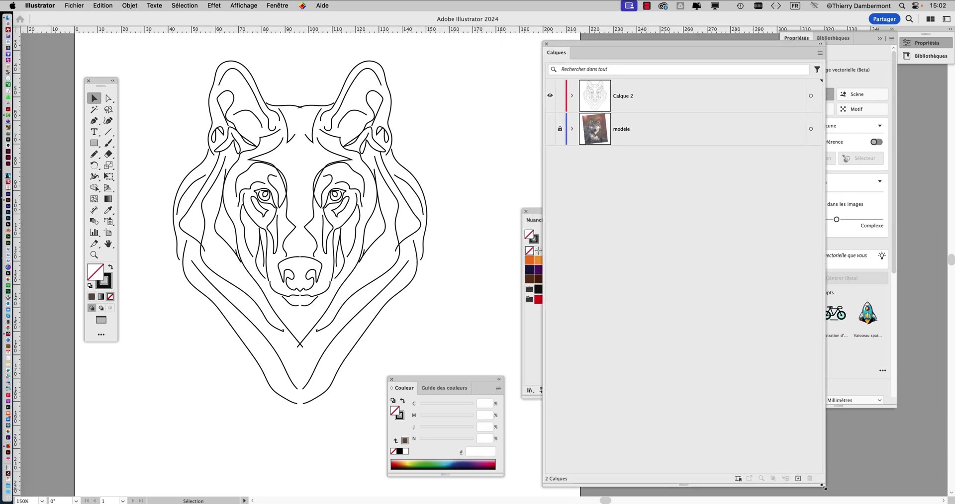
left_click_drag(822, 488, 748, 282)
Save the unlocked wolf face drawing under its current file name.
left_click(75, 6)
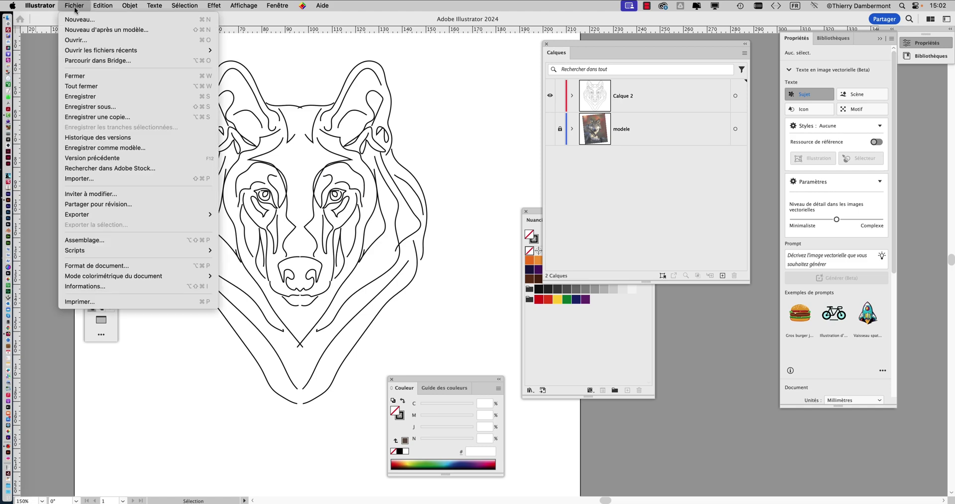
left_click(87, 97)
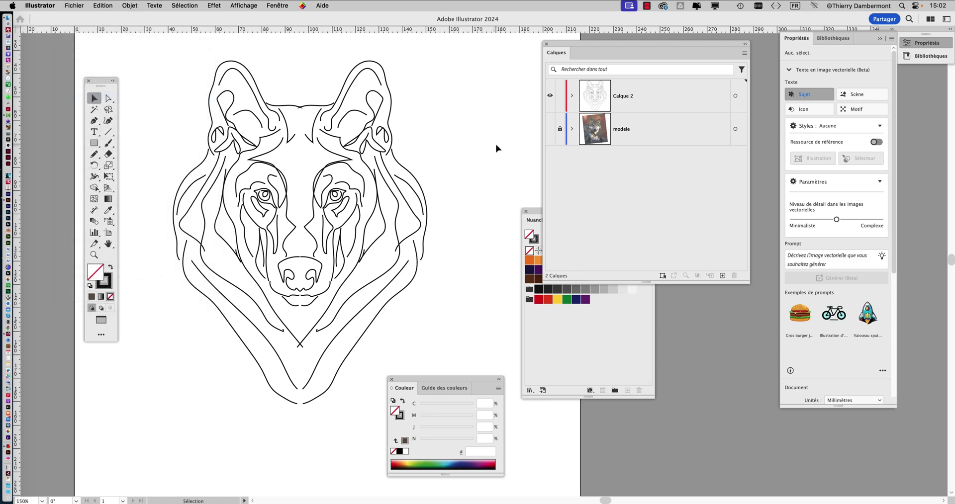